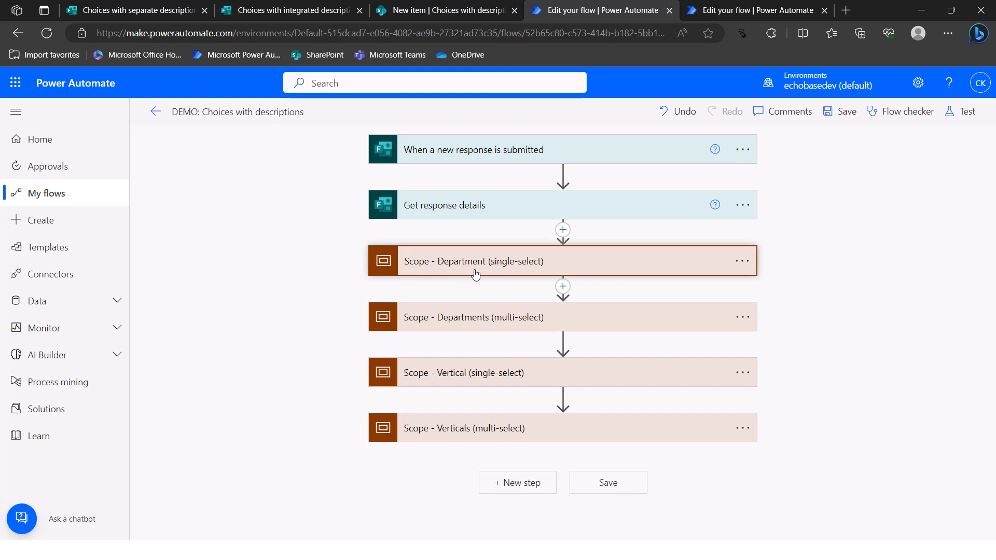
# - Expand the Department (single-select) scope and review the inputs of its Compose Department and Compose Department value actions
pyautogui.click(477, 274)
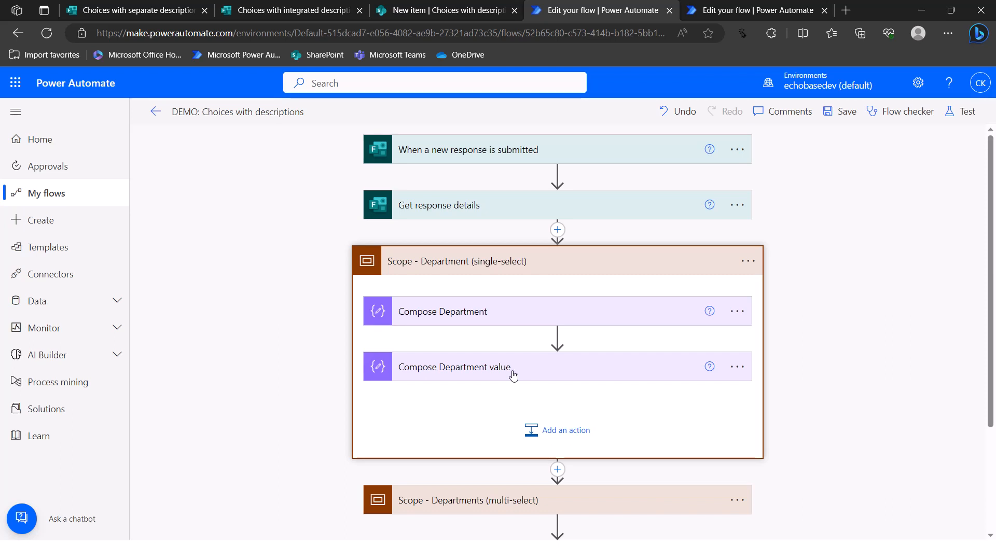
pyautogui.click(539, 308)
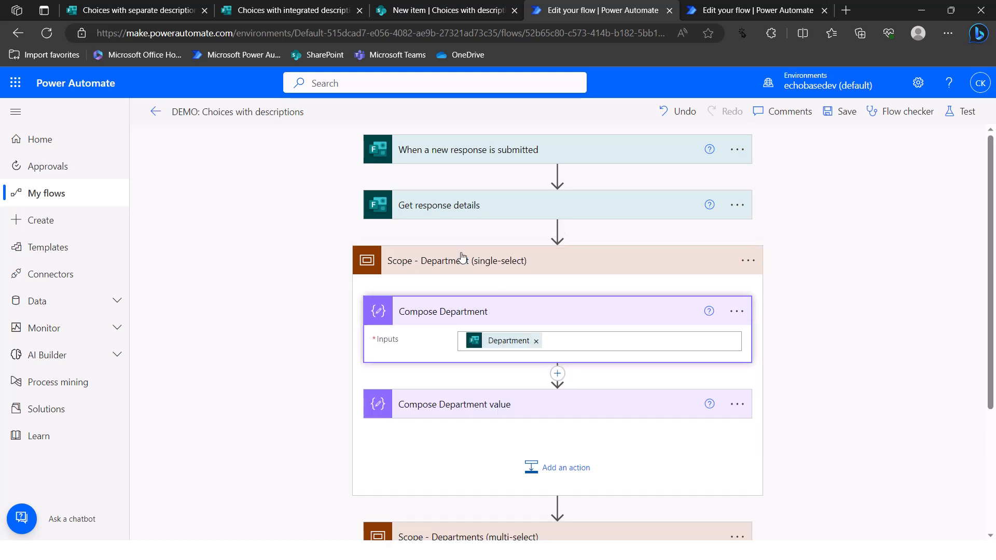
pyautogui.click(604, 267)
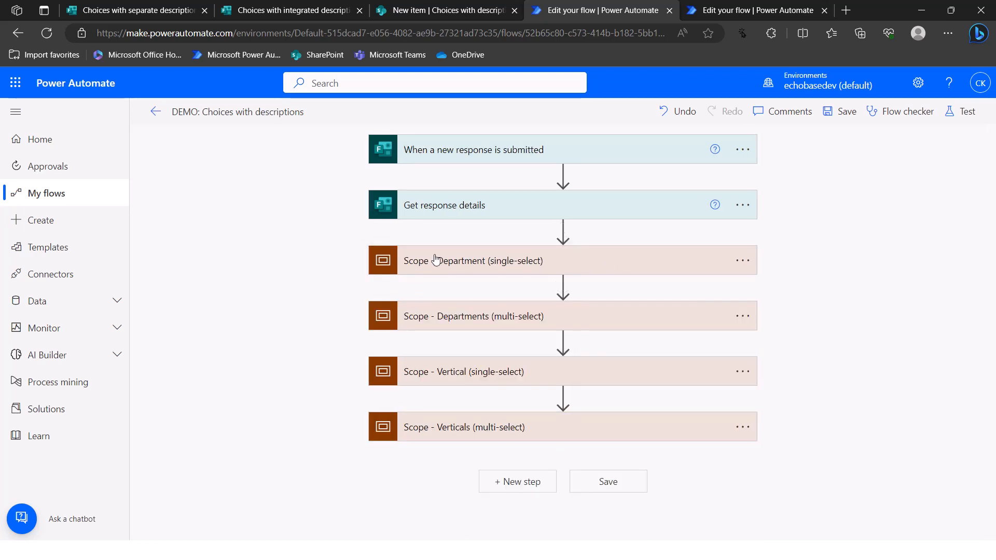
pyautogui.click(493, 263)
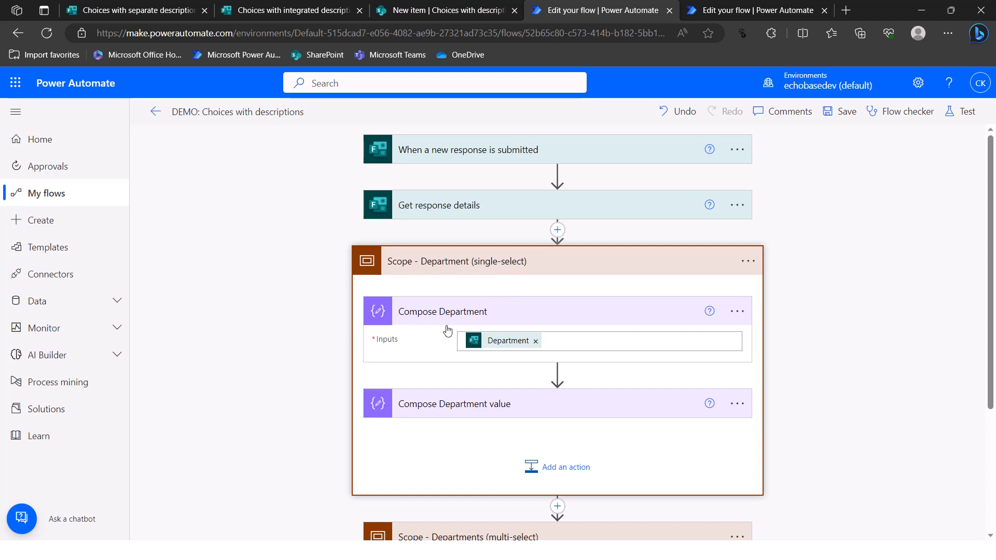
pyautogui.moveTo(496, 345)
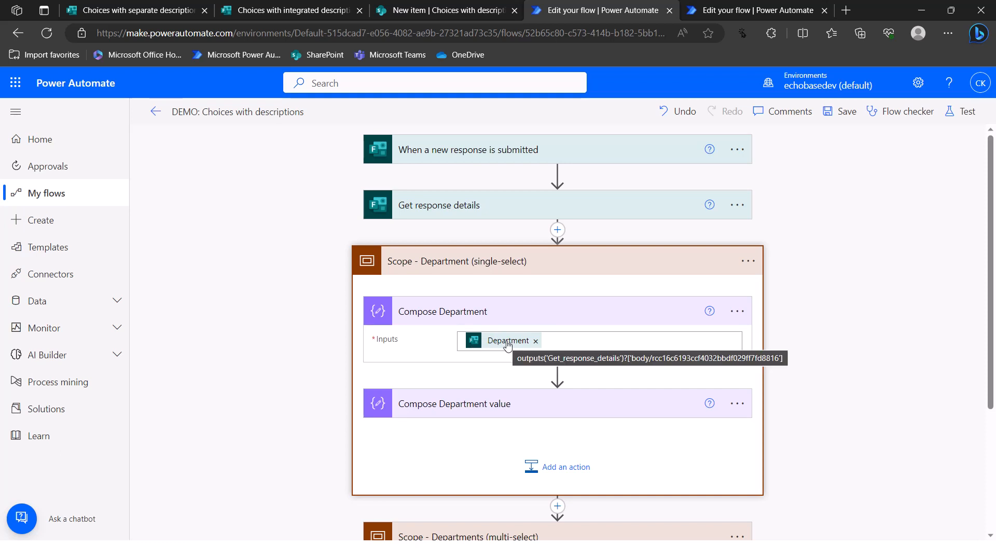
pyautogui.click(472, 400)
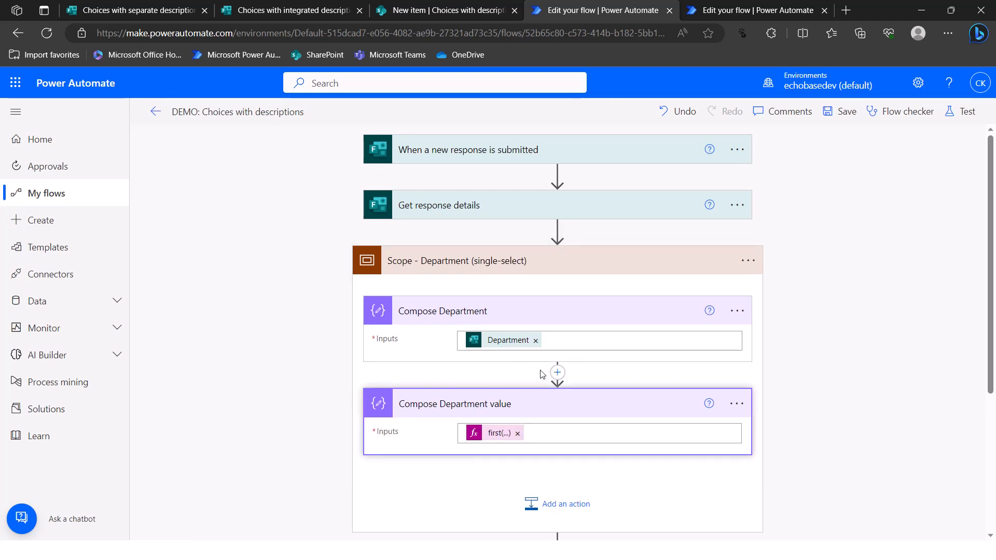
# - Clear the Compose Department value input and start a split() expression for it, checking the integrated-description form's department choices
pyautogui.click(518, 434)
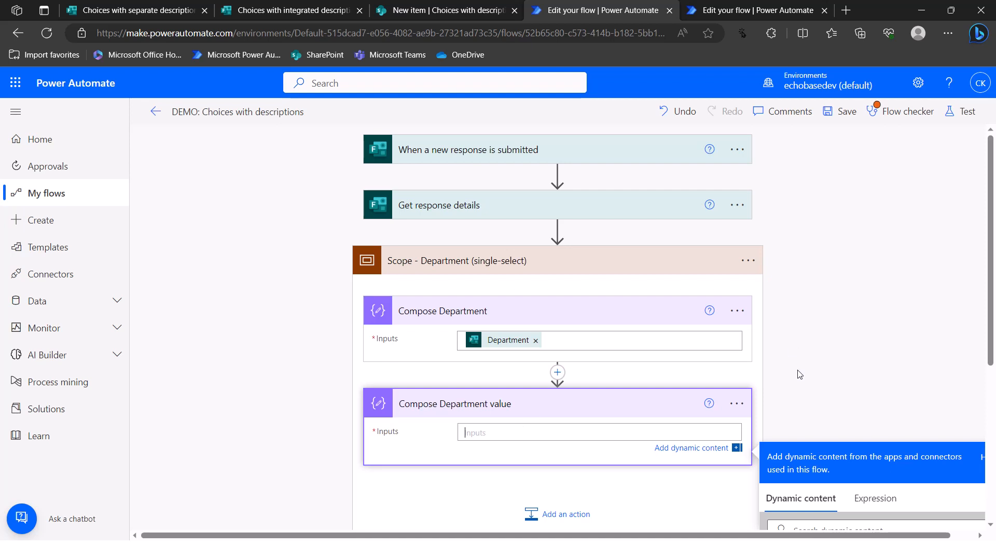
pyautogui.scroll(-2, 799, 375)
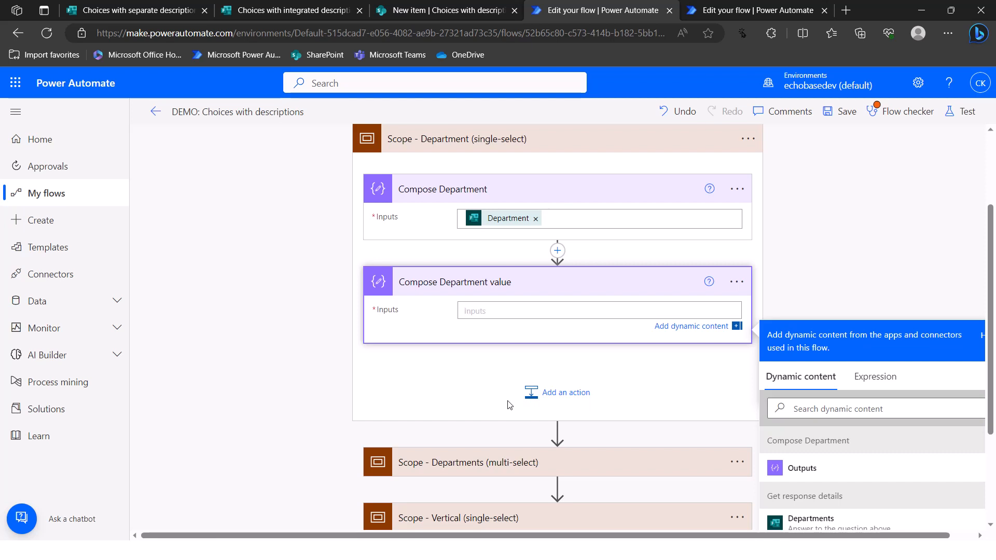
pyautogui.click(869, 379)
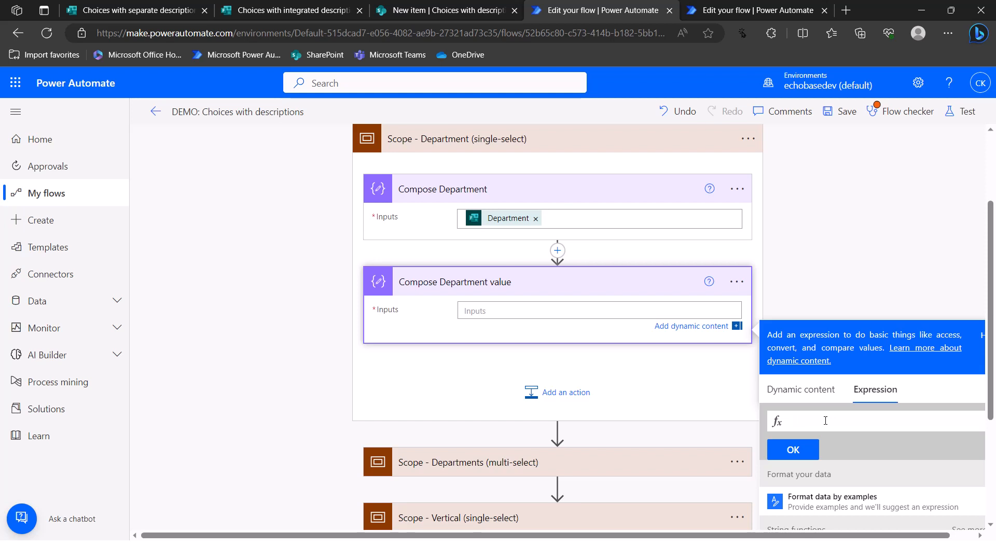
pyautogui.click(309, 11)
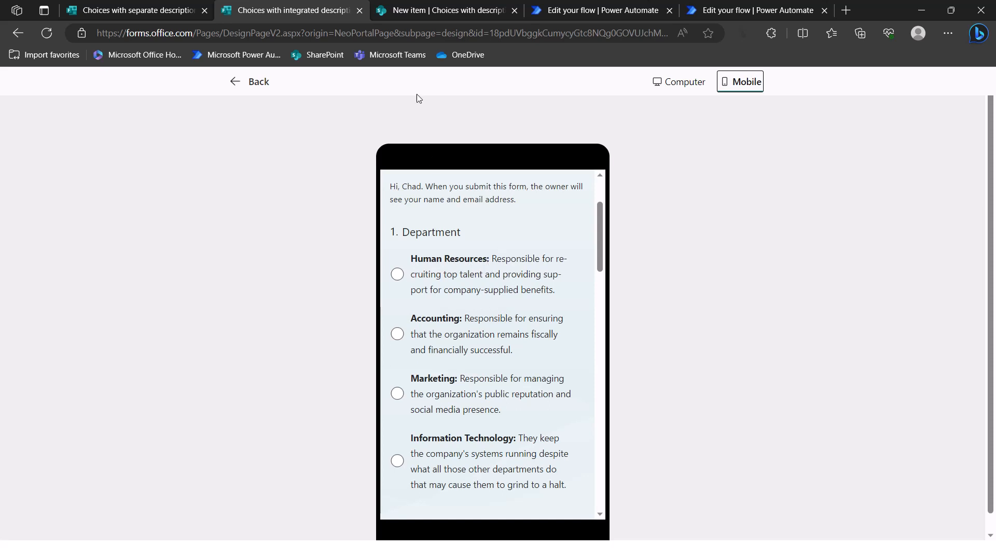
pyautogui.click(615, 11)
pyautogui.click(836, 426)
pyautogui.write('split()')
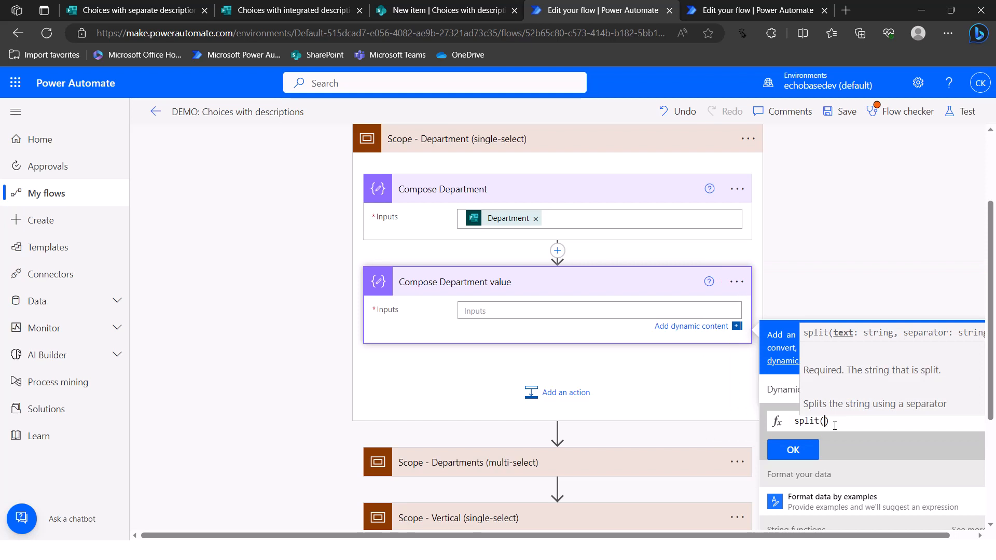
# - Complete the split expression with the Department answer as text and ':' as separator, and add it to Compose Department value
pyautogui.click(783, 396)
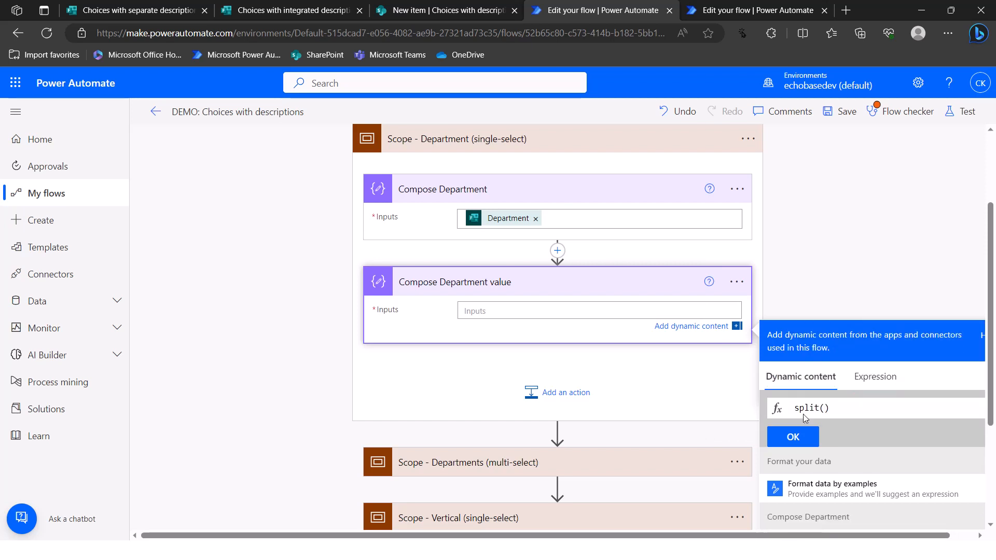
pyautogui.scroll(-2, 799, 415)
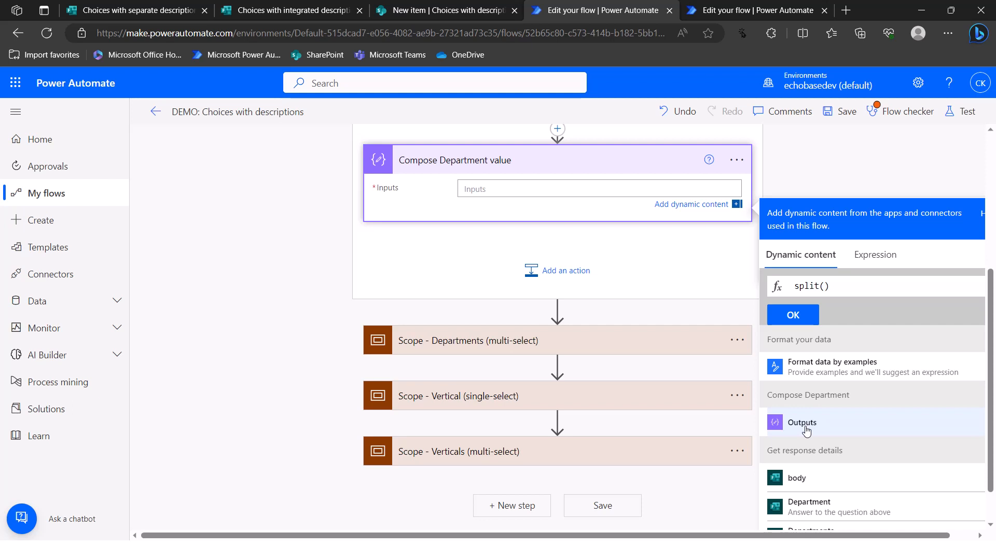
pyautogui.click(801, 512)
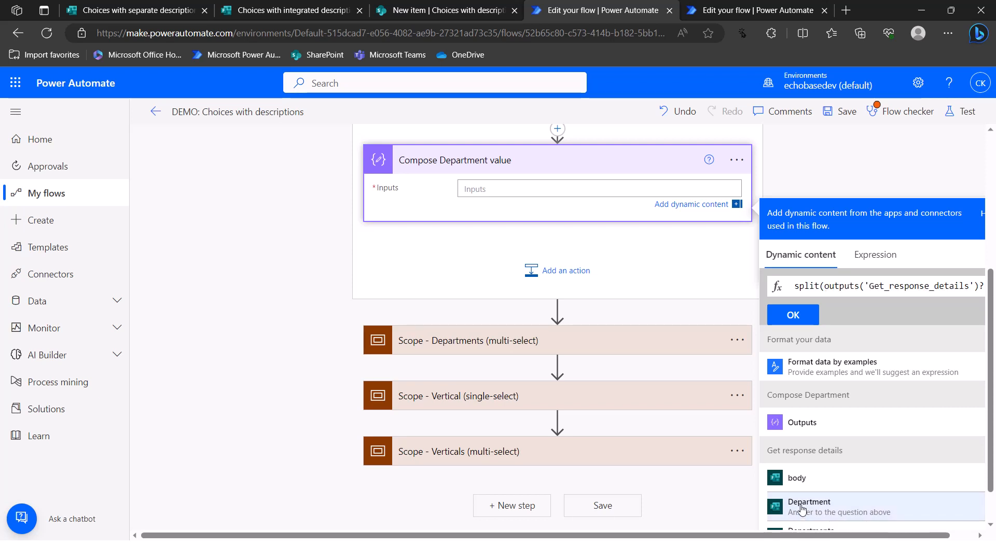
pyautogui.click(965, 290)
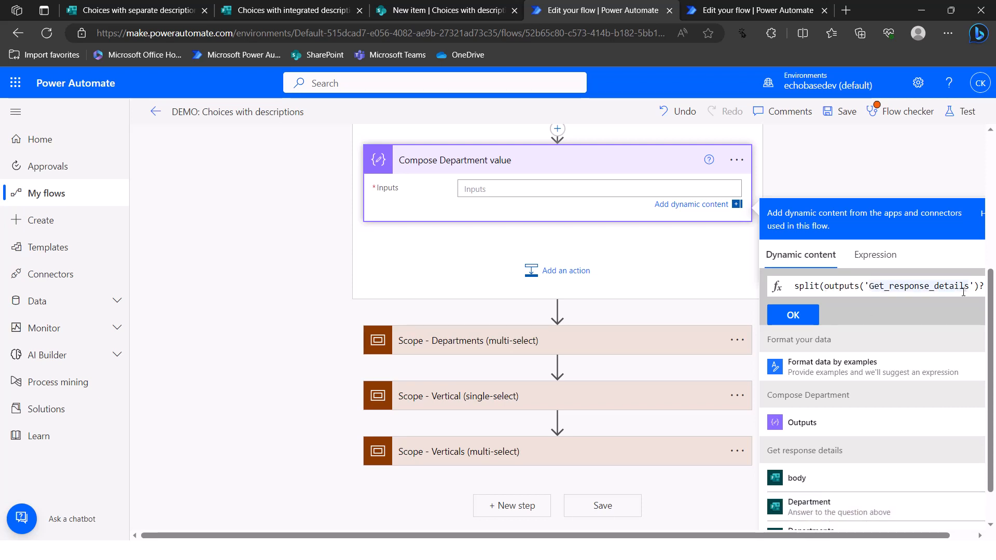
pyautogui.press('End')
pyautogui.press('Left')
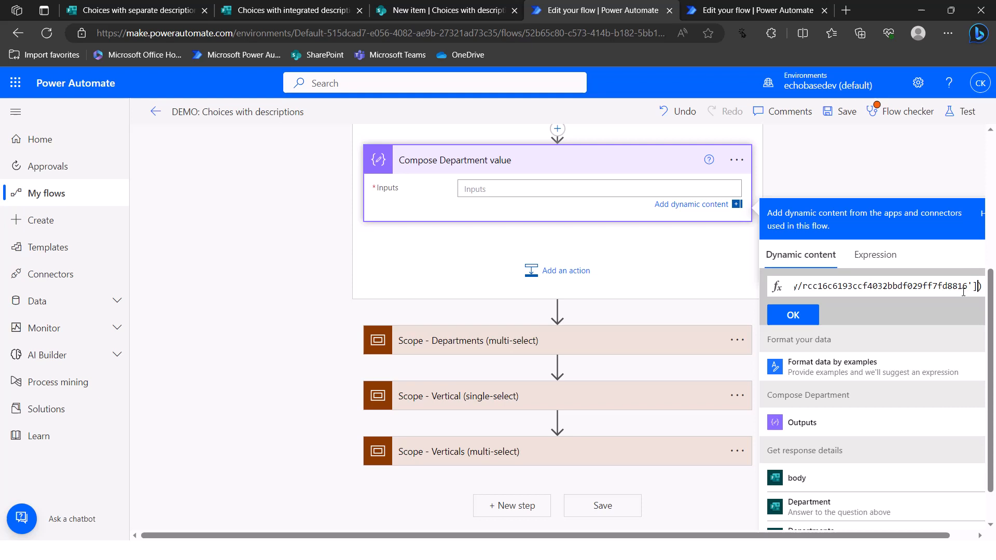
pyautogui.write(',')
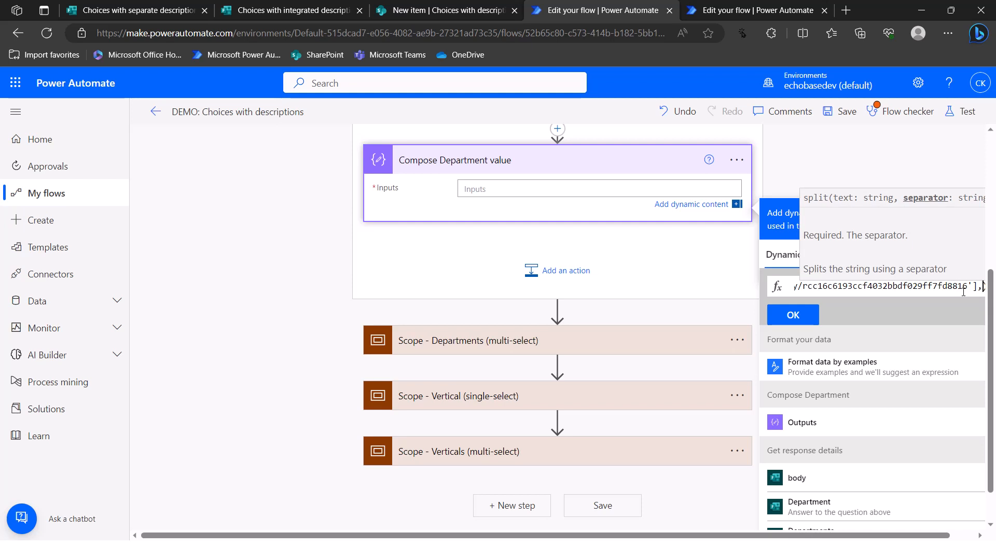
pyautogui.write("';'")
pyautogui.press('BackSpace')
pyautogui.press('BackSpace')
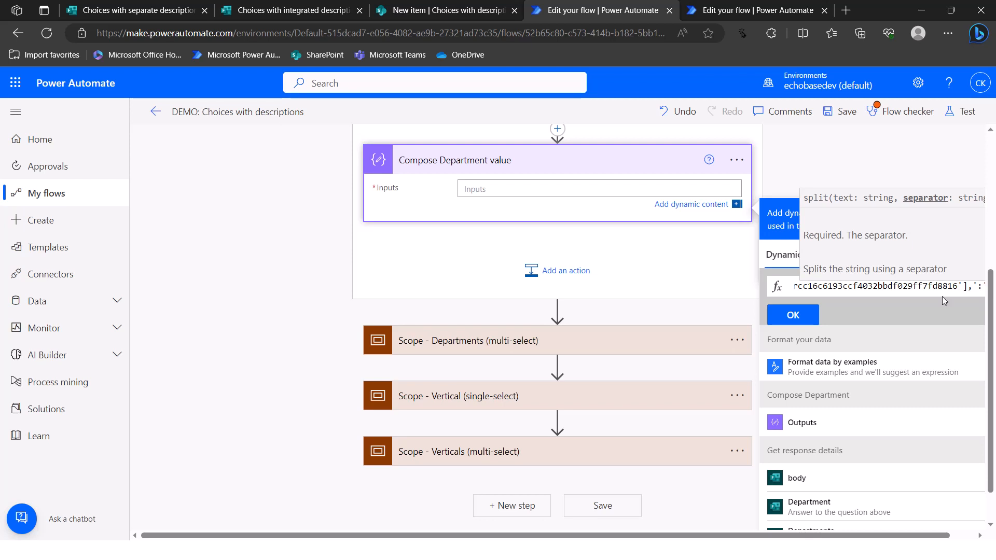
pyautogui.click(776, 312)
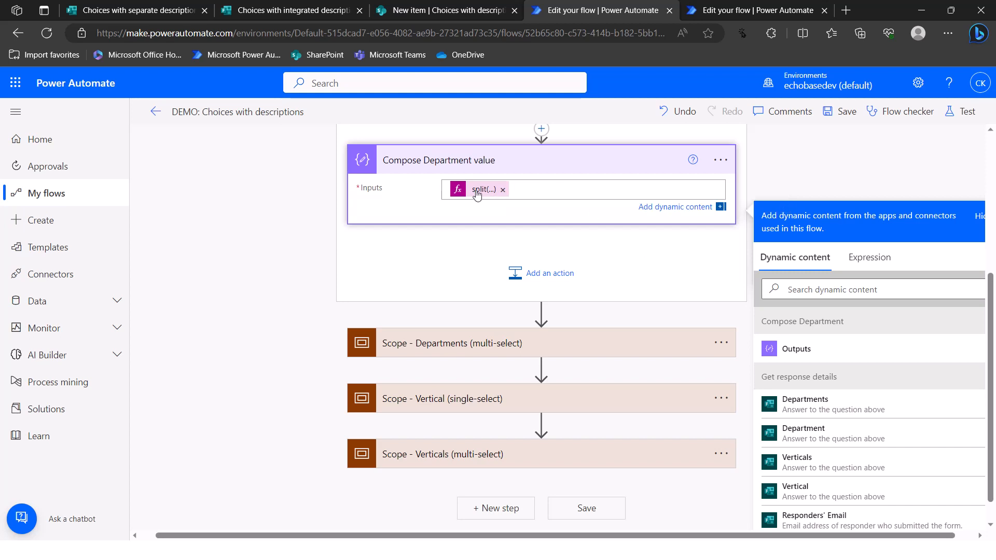
# - Wrap the split expression in Compose Department value in first() and update the input
pyautogui.click(476, 194)
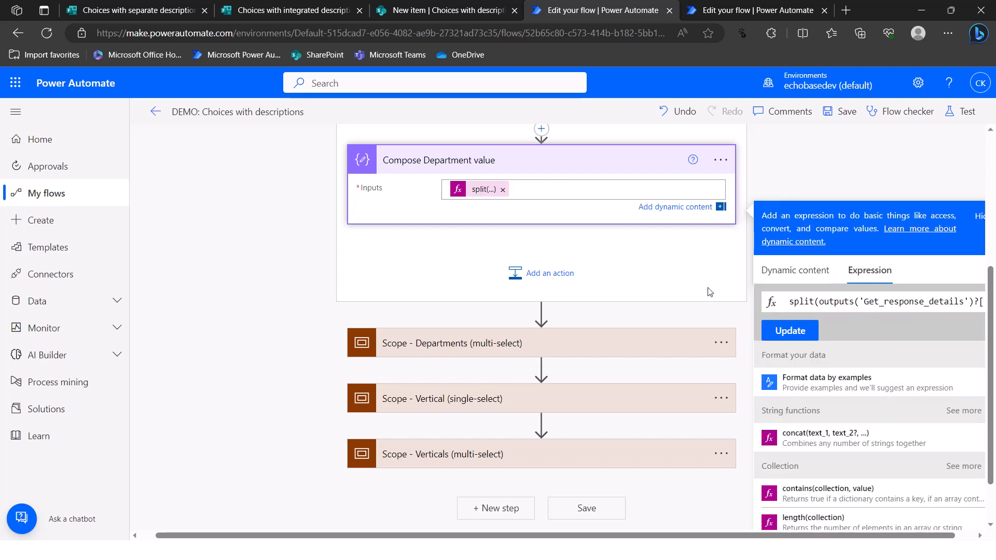
pyautogui.write('First(')
pyautogui.press('End')
pyautogui.write(')')
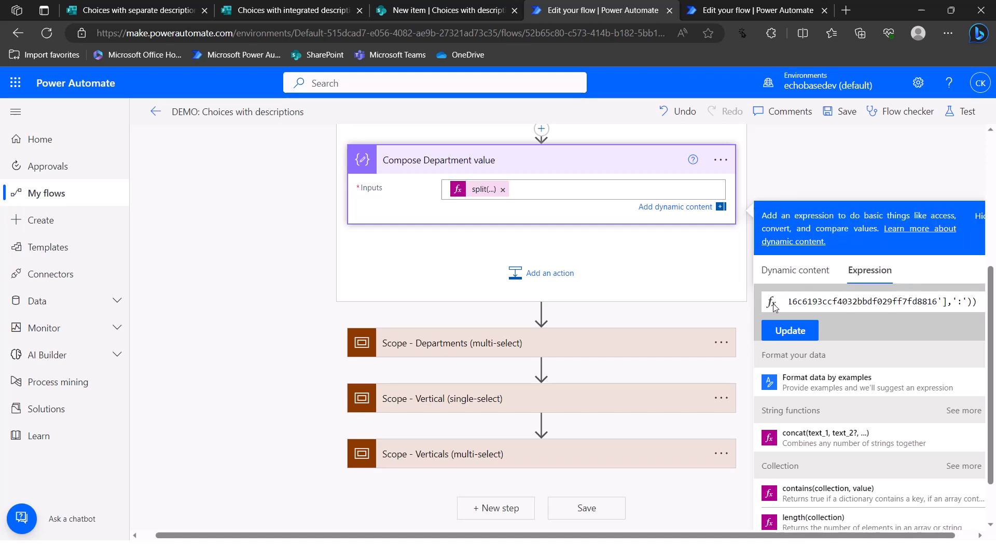
pyautogui.click(793, 334)
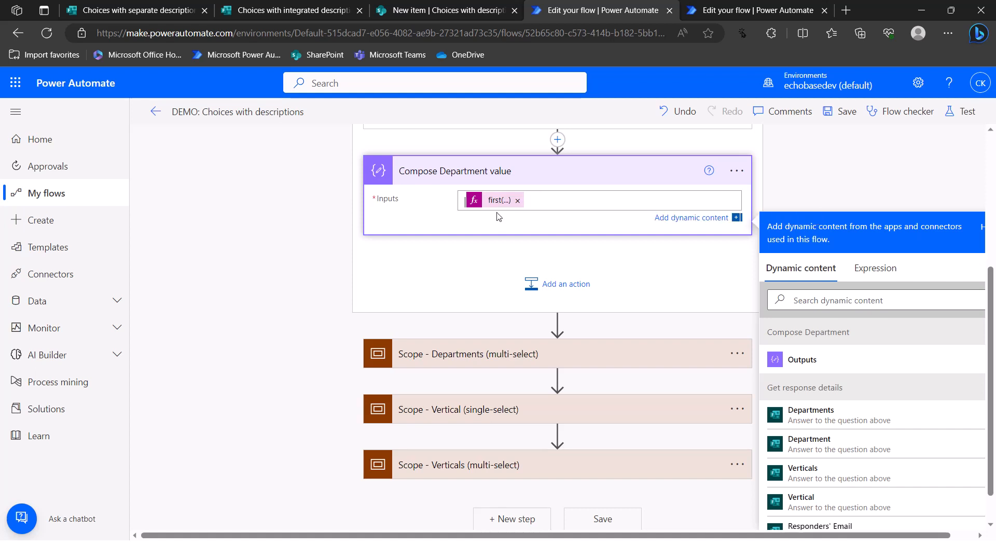
# - Add a Select data operation after Compose Departments answers in the Departments (multi-select) scope
pyautogui.click(558, 357)
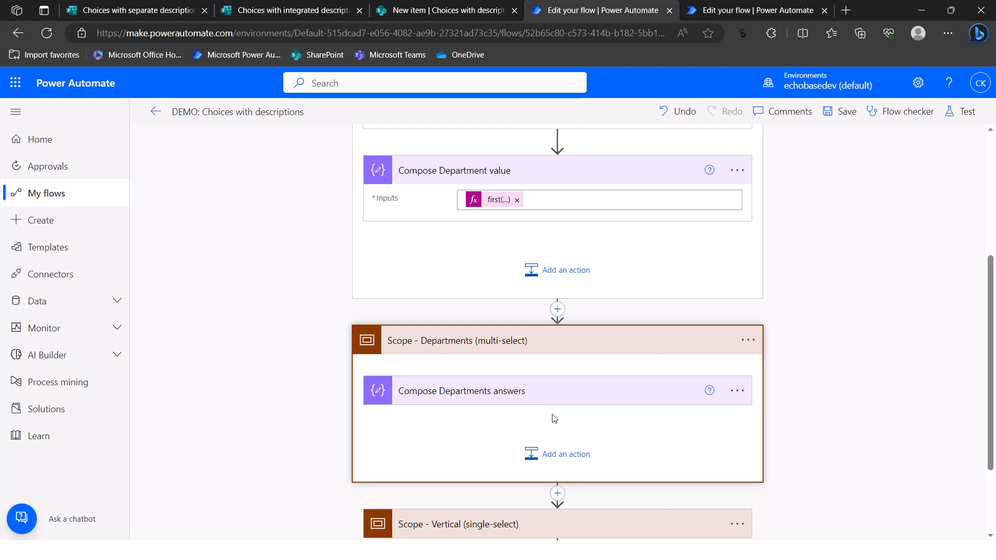
pyautogui.click(562, 464)
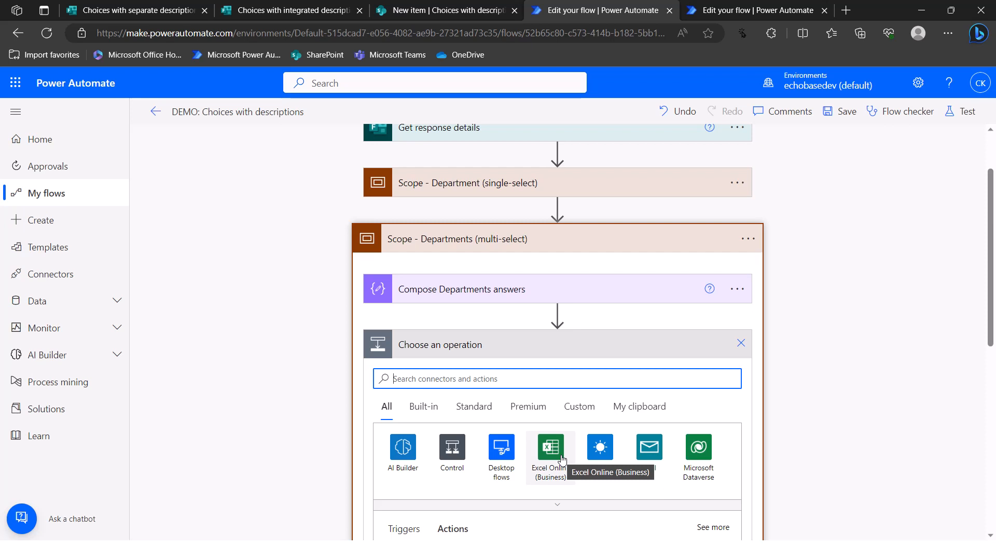
pyautogui.write('sele')
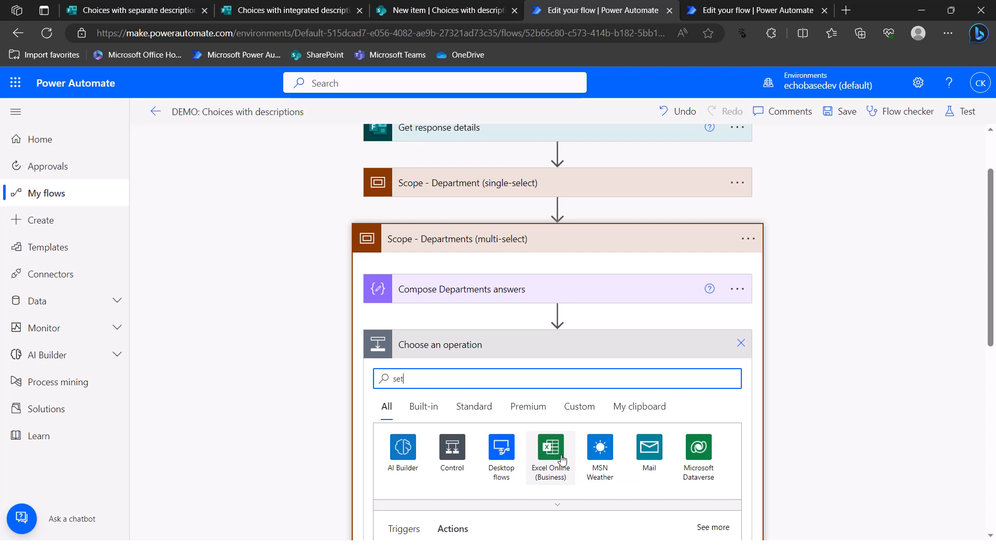
pyautogui.write('t')
pyautogui.press('BackSpace')
pyautogui.write('c')
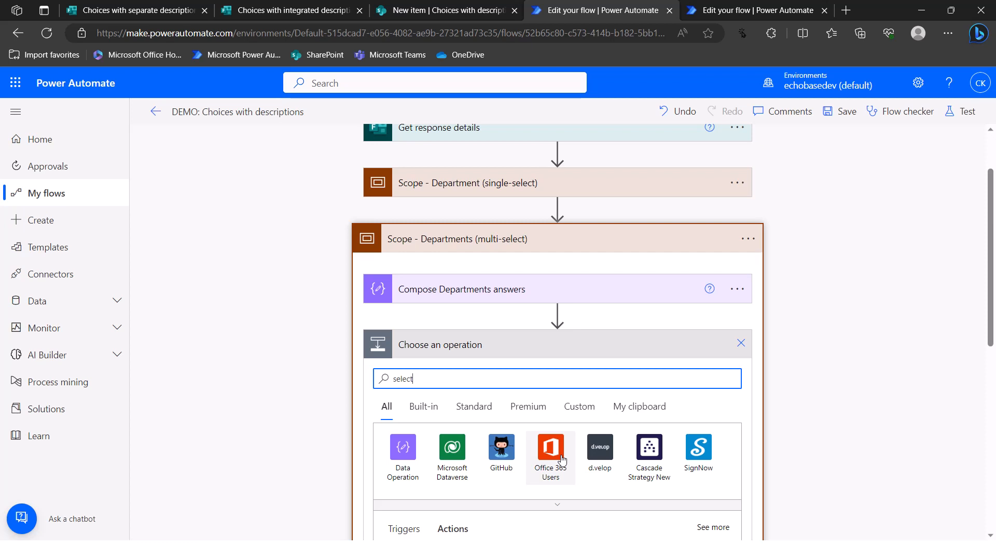
pyautogui.scroll(-3, 519, 451)
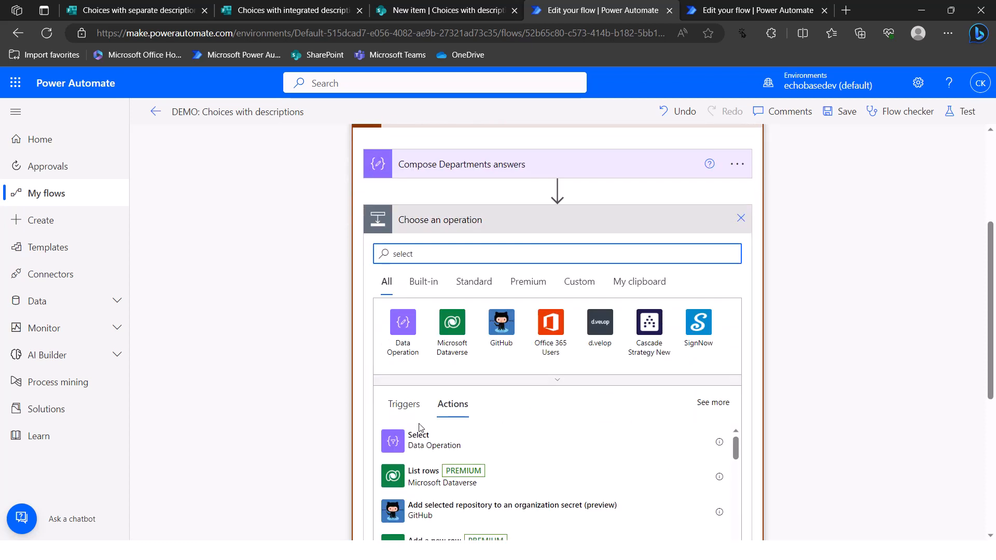
pyautogui.click(398, 447)
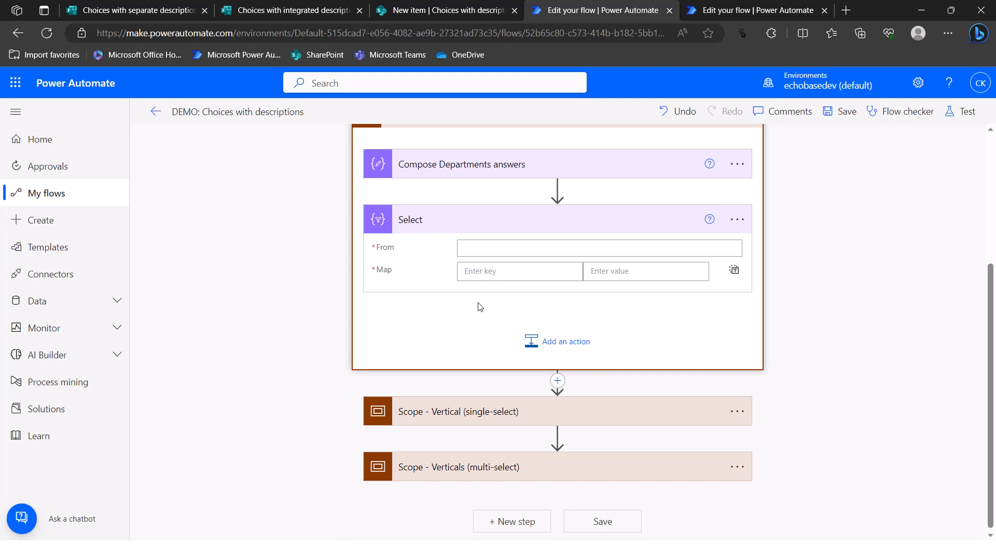
# - Set the Select action's From input to a json() expression wrapping the Departments answer from Get response details
pyautogui.click(469, 249)
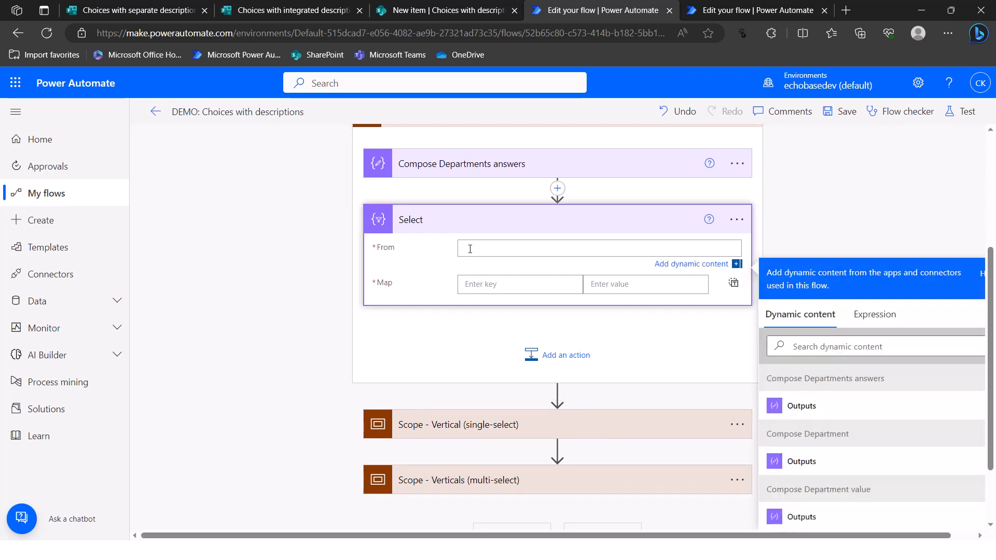
pyautogui.click(872, 314)
pyautogui.write('json(')
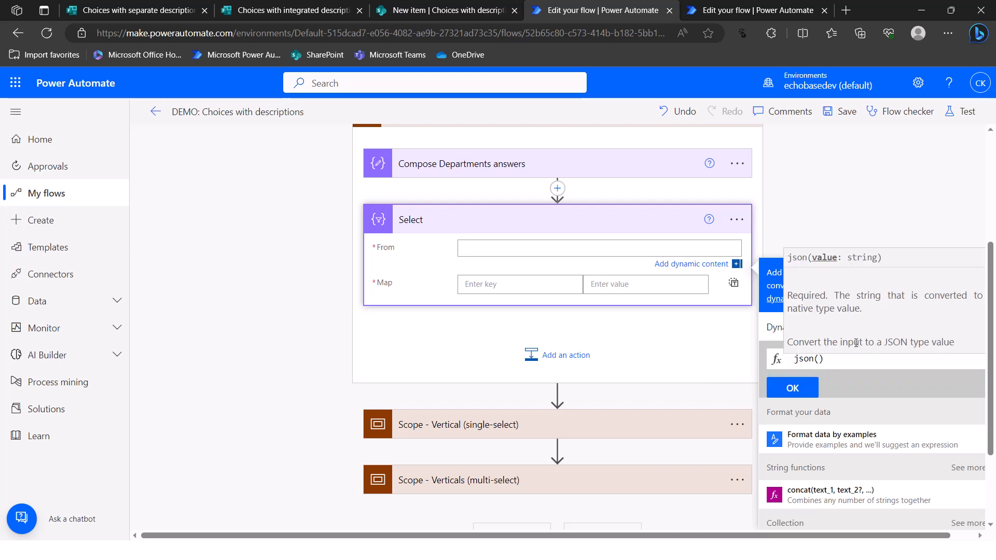
pyautogui.click(814, 330)
pyautogui.scroll(-2, 822, 466)
pyautogui.scroll(-3, 821, 465)
pyautogui.scroll(1, 804, 433)
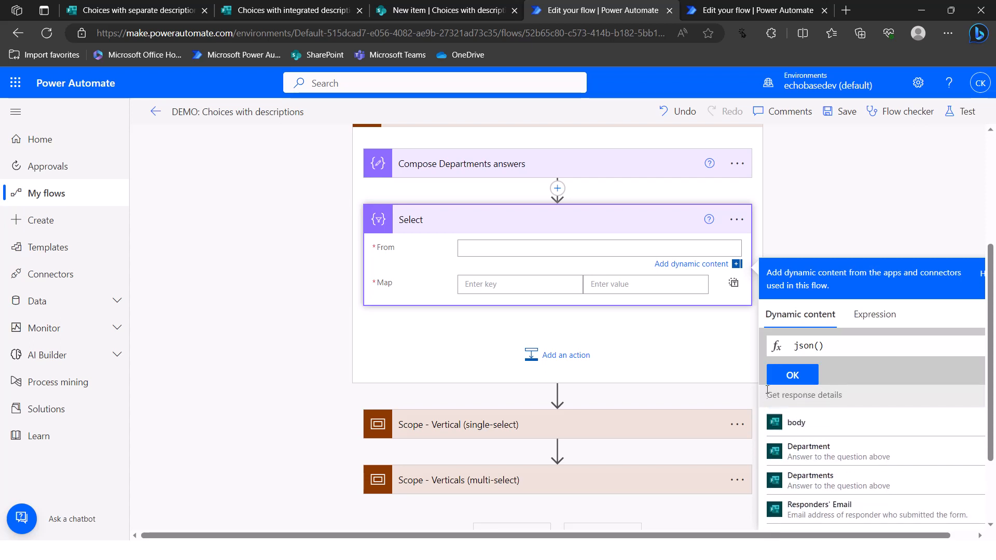
pyautogui.click(815, 485)
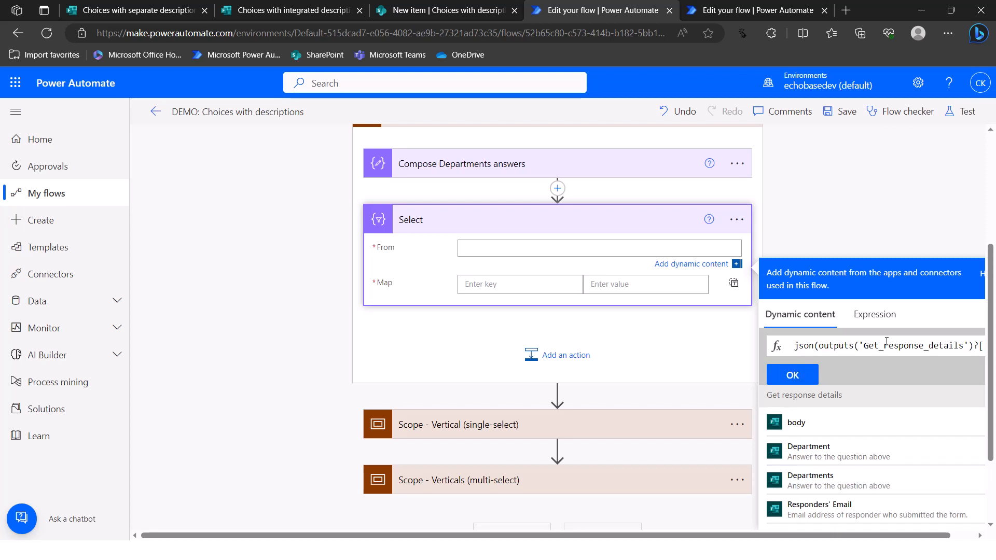
pyautogui.click(795, 377)
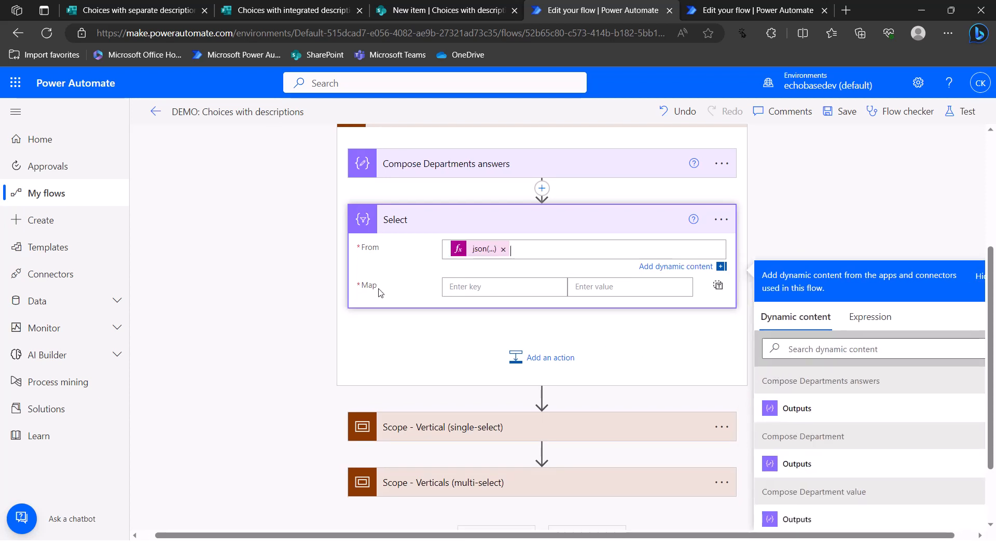
# - Enter Value as the map key of the Select action in the Departments (multi-select) scope
pyautogui.click(522, 286)
pyautogui.write('Va')
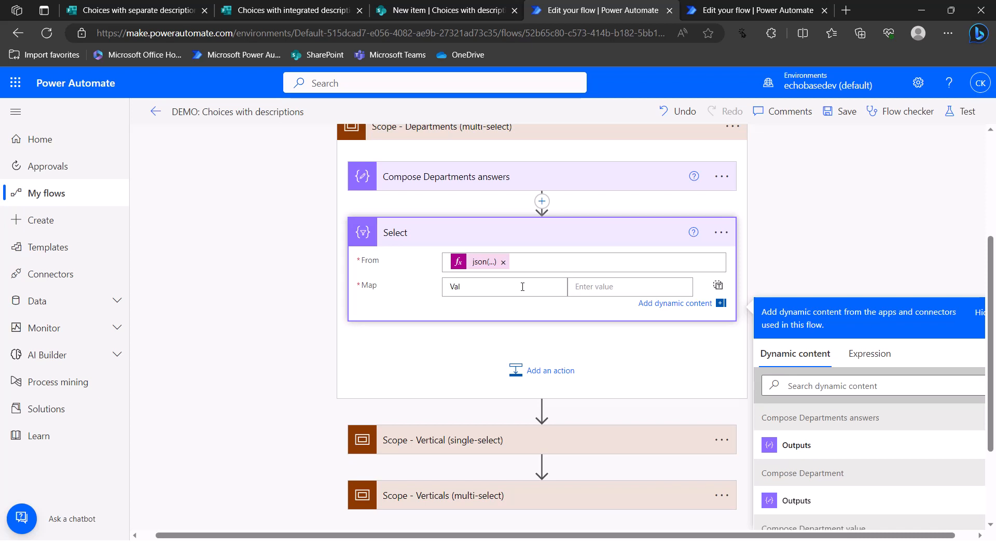
pyautogui.write('lue')
# - Start a first(split()) expression for the Value key's mapped value, with the Departments answer from Get response details as the text to split
pyautogui.click(599, 287)
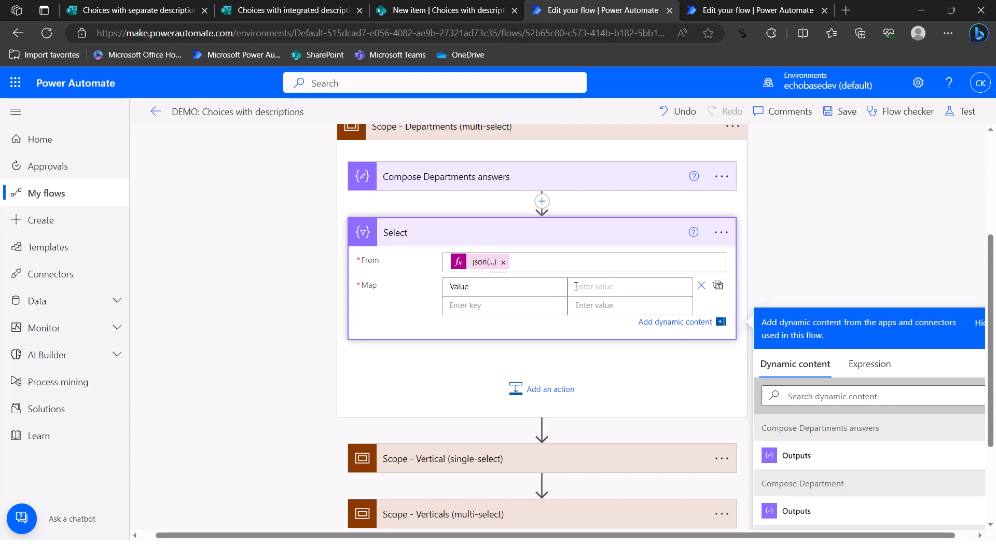
pyautogui.click(876, 364)
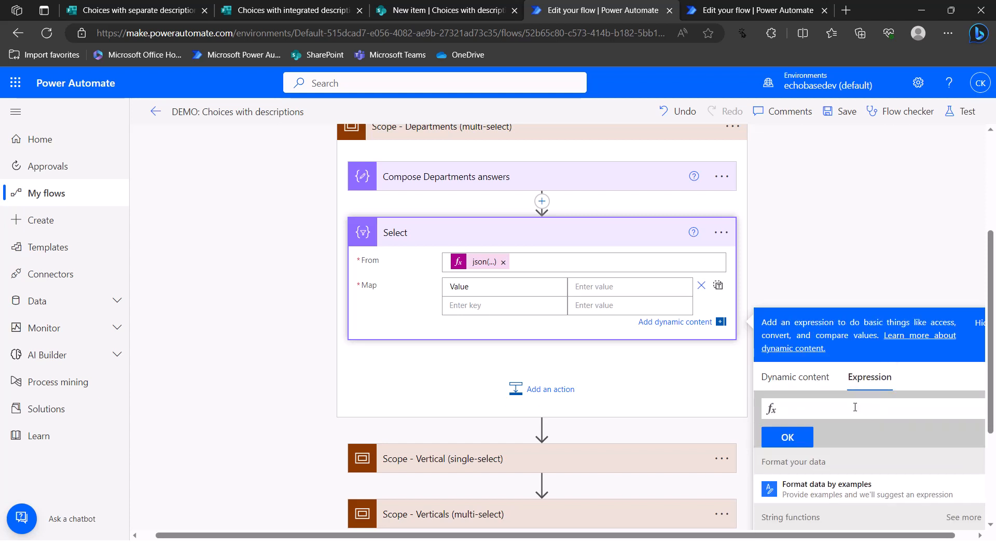
pyautogui.write('firs')
pyautogui.write('t(spli')
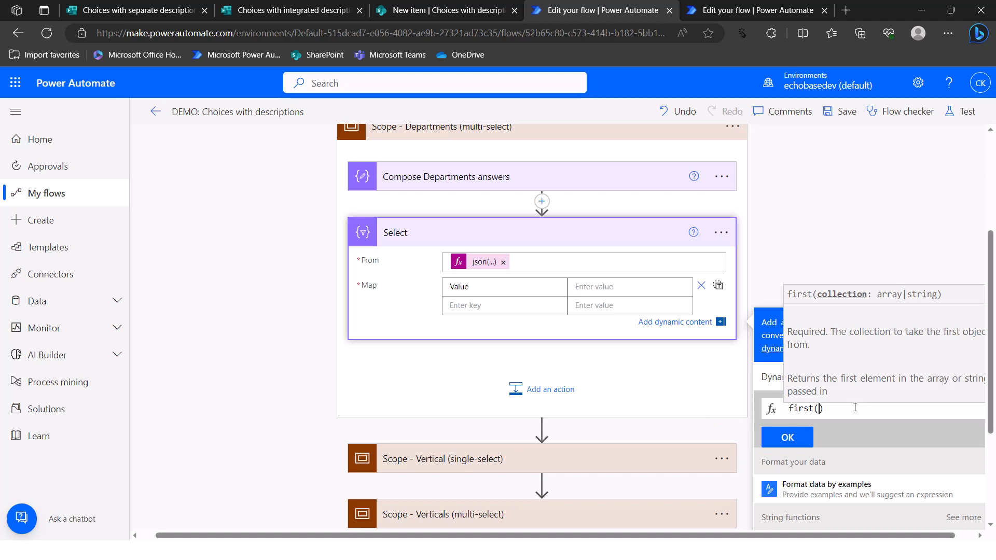
pyautogui.write('t(')
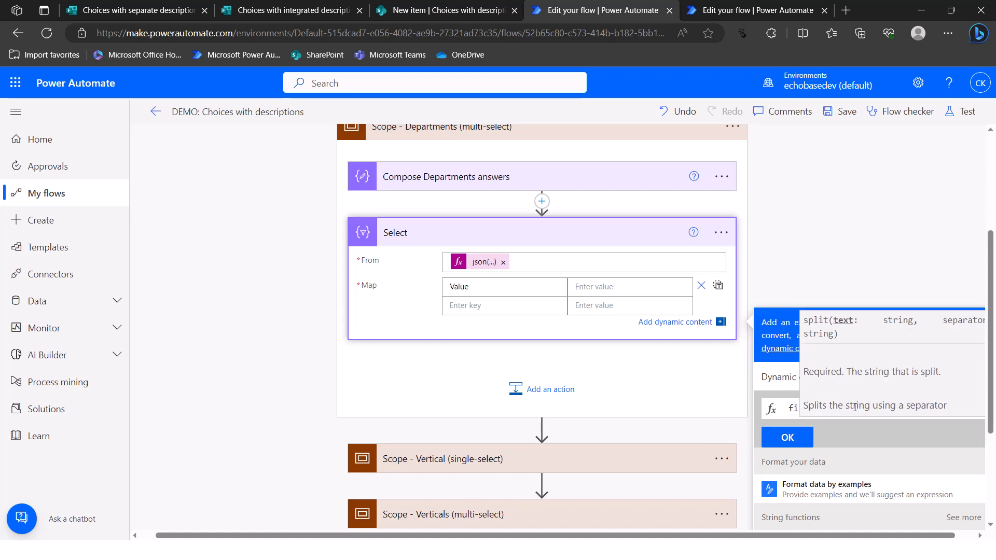
pyautogui.click(799, 382)
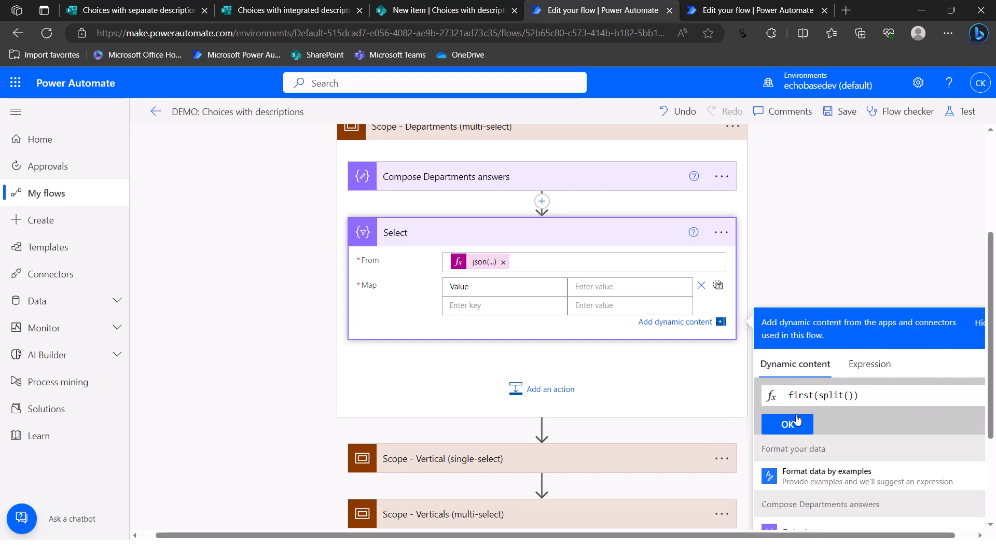
pyautogui.scroll(-5, 798, 495)
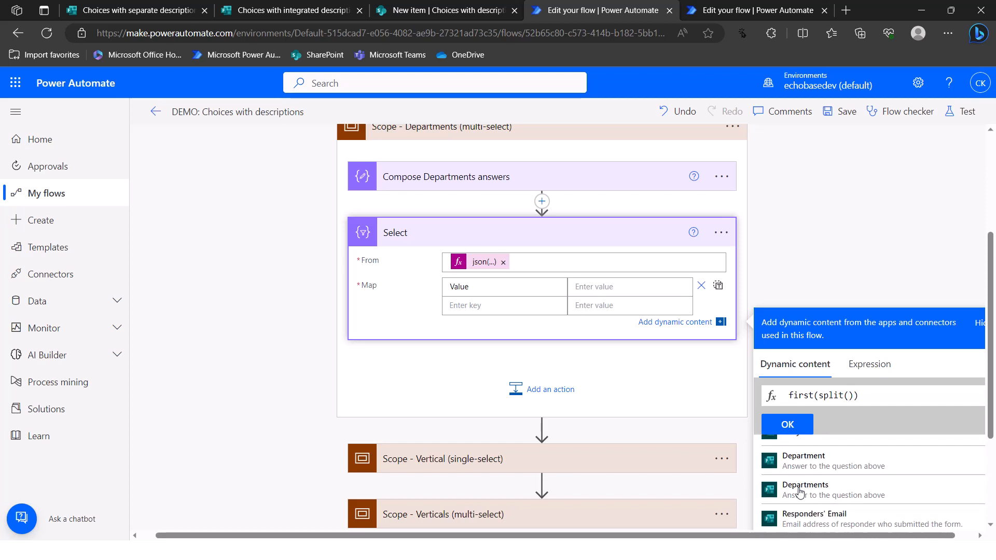
pyautogui.click(806, 461)
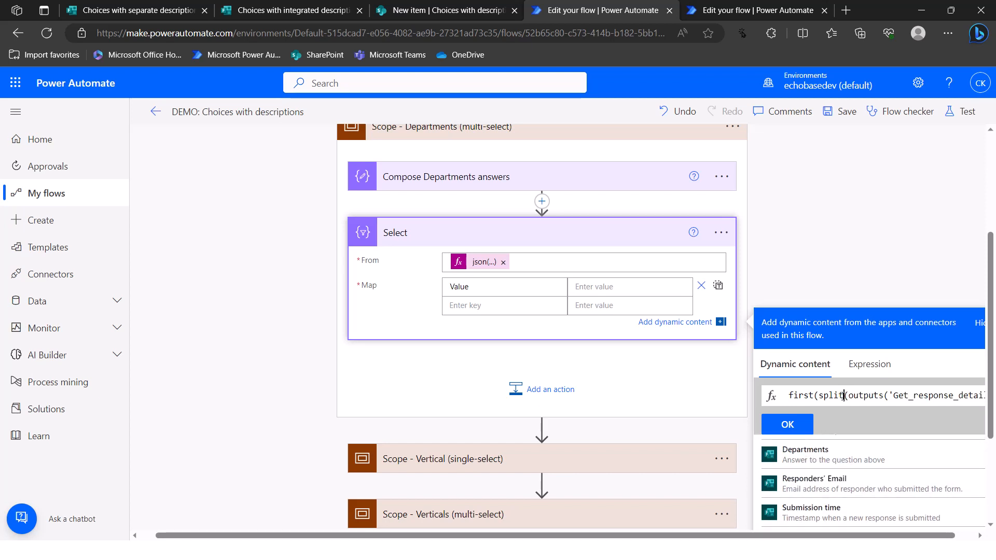
# - Complete the split expression with ':' as separator, add it as the mapped value, and save the flow
pyautogui.press('End')
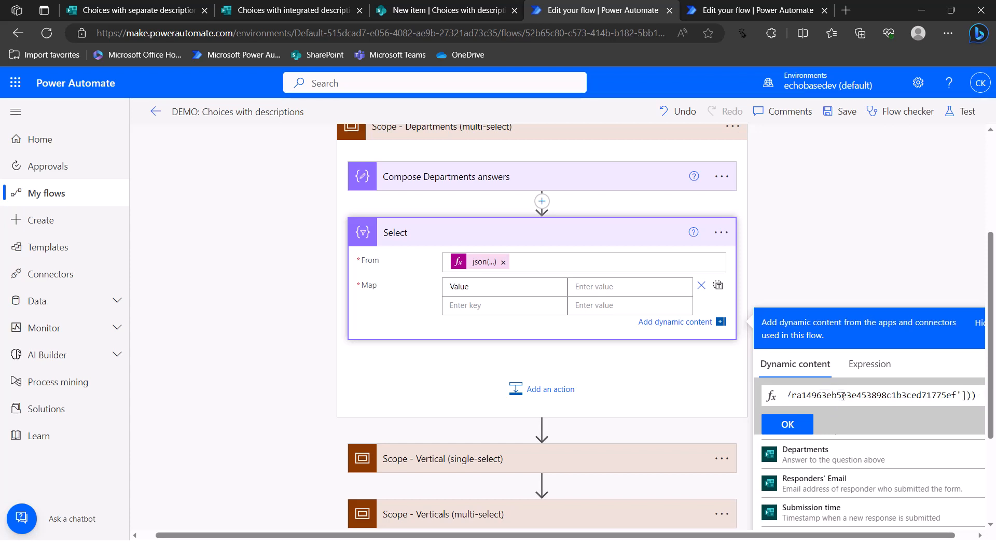
pyautogui.press('Left')
pyautogui.press('Left')
pyautogui.write(",'")
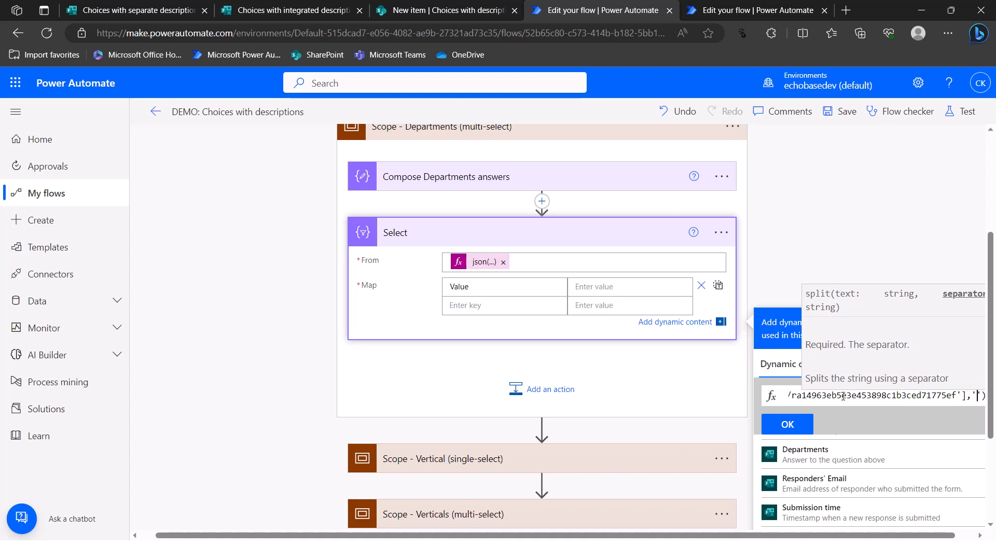
pyautogui.write(':')
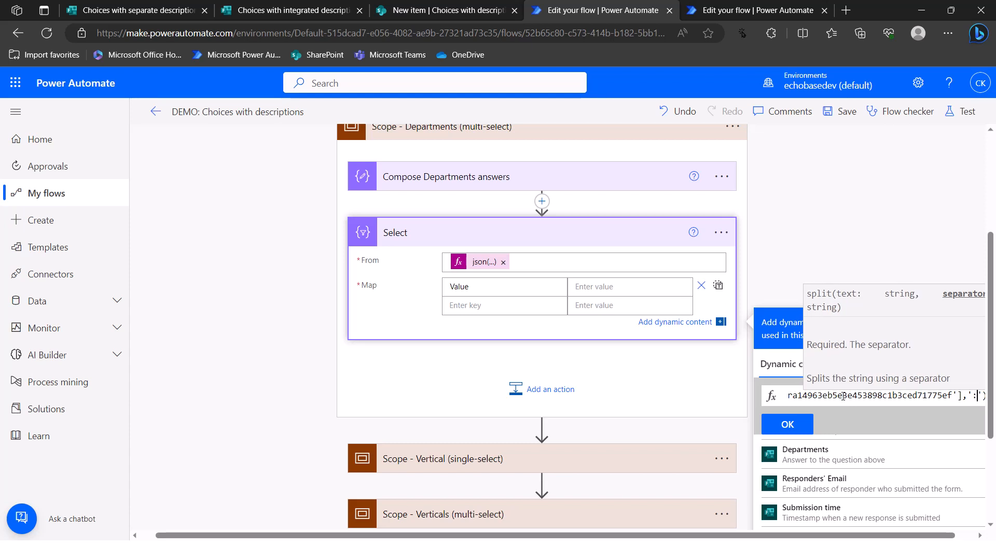
pyautogui.click(783, 423)
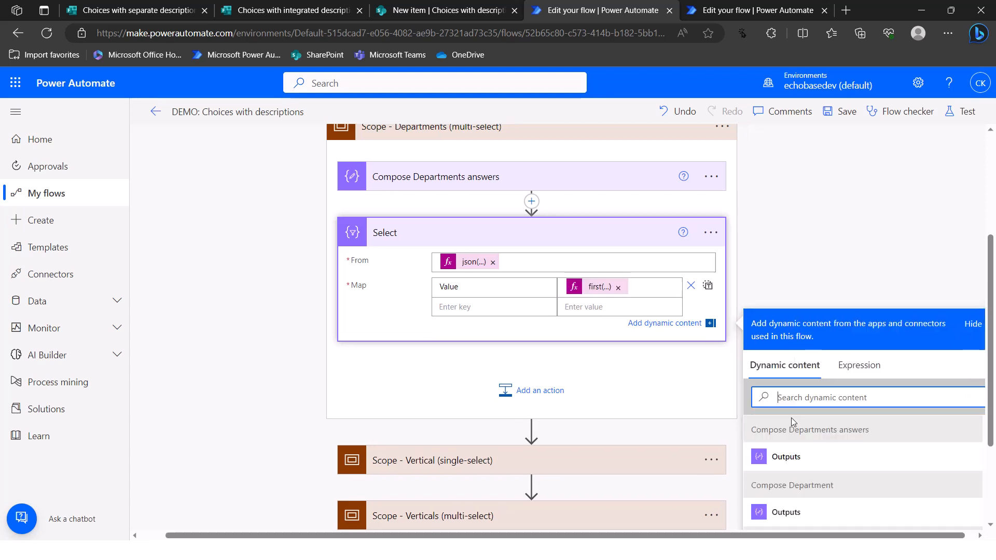
pyautogui.click(846, 114)
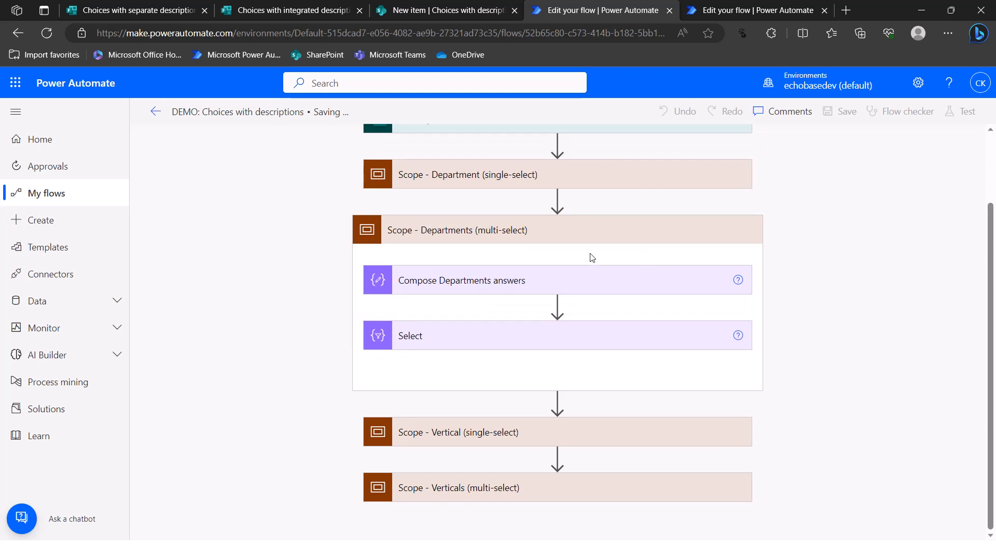
# - In the Microsoft Forms preview with integrated descriptions, answer Department with Human Resources and Departments with Human Resources, Accounting and Marketing
pyautogui.click(304, 13)
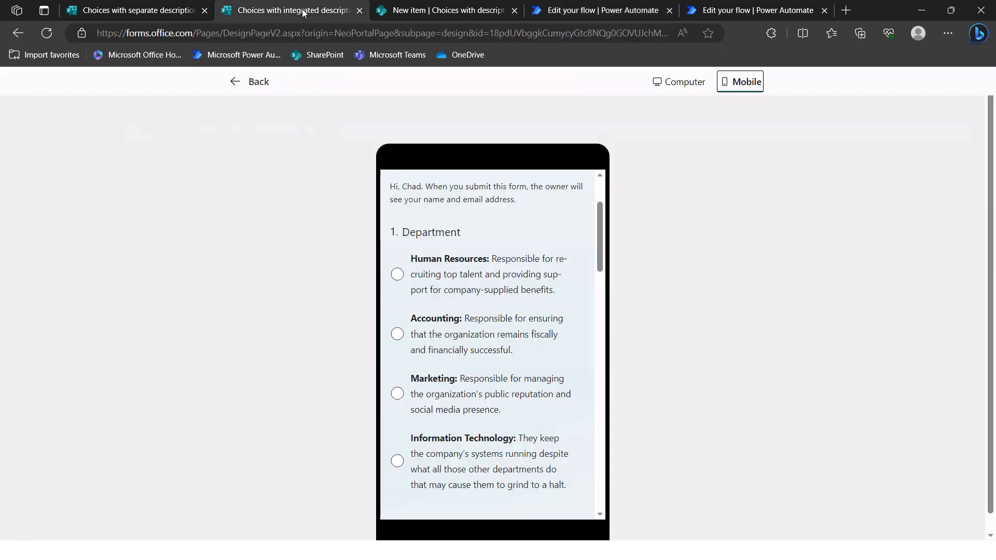
pyautogui.click(397, 273)
pyautogui.scroll(-3, 398, 280)
pyautogui.scroll(-3, 398, 280)
pyautogui.click(397, 313)
pyautogui.click(397, 374)
pyautogui.click(398, 432)
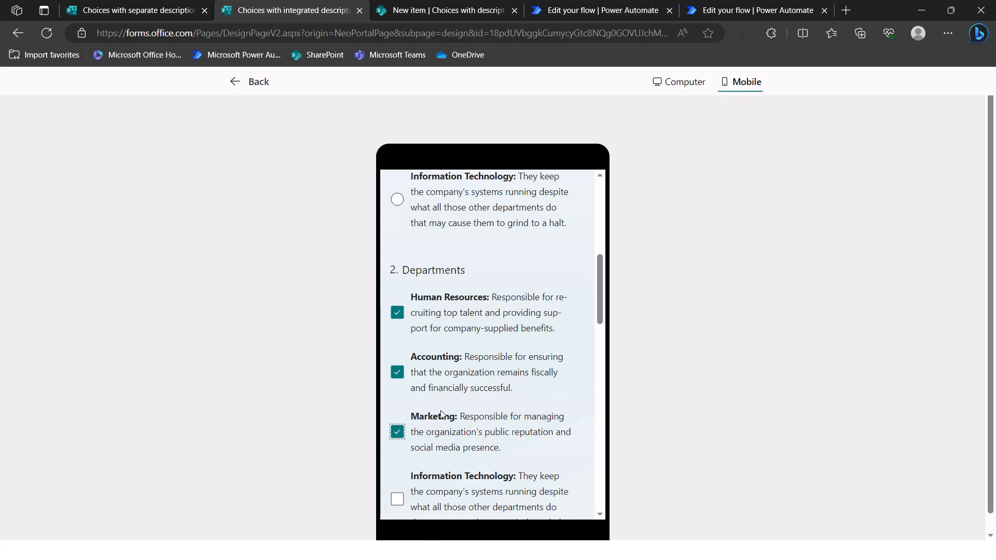
# - Submit the form response without answering the Vertical and Verticals questions
pyautogui.scroll(-7, 467, 275)
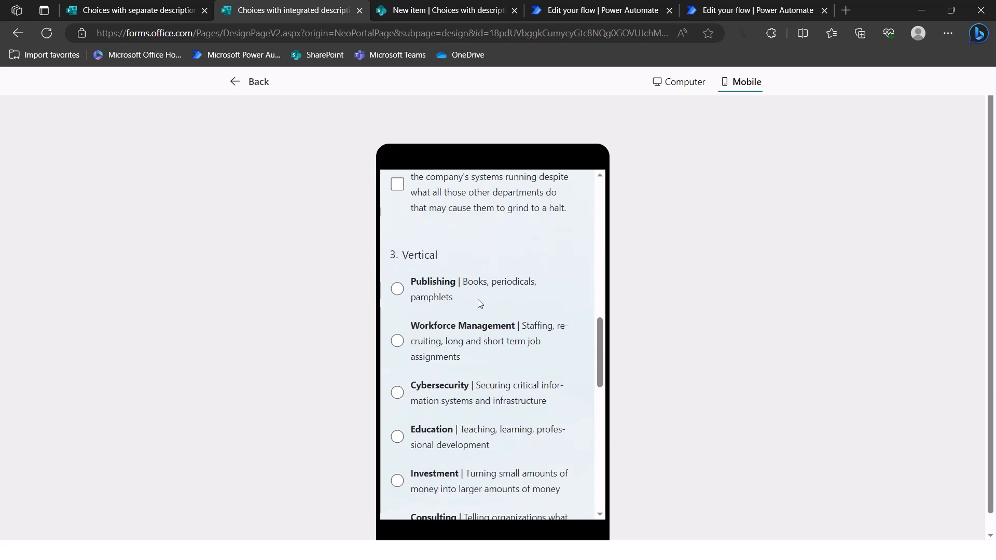
pyautogui.scroll(-6, 477, 301)
pyautogui.click(481, 338)
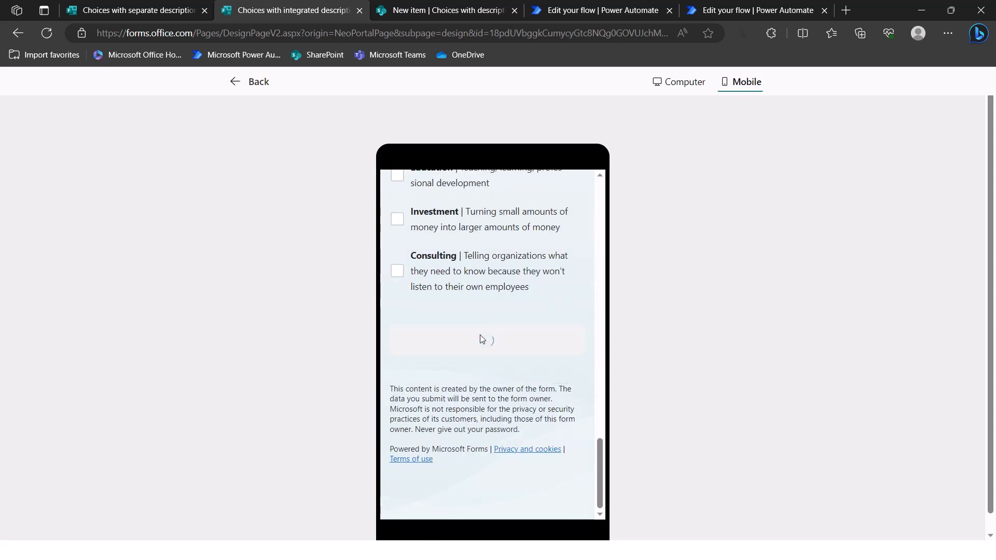
# - Return to the flow in Power Automate and open its most recent run from the 28-day run history
pyautogui.click(583, 12)
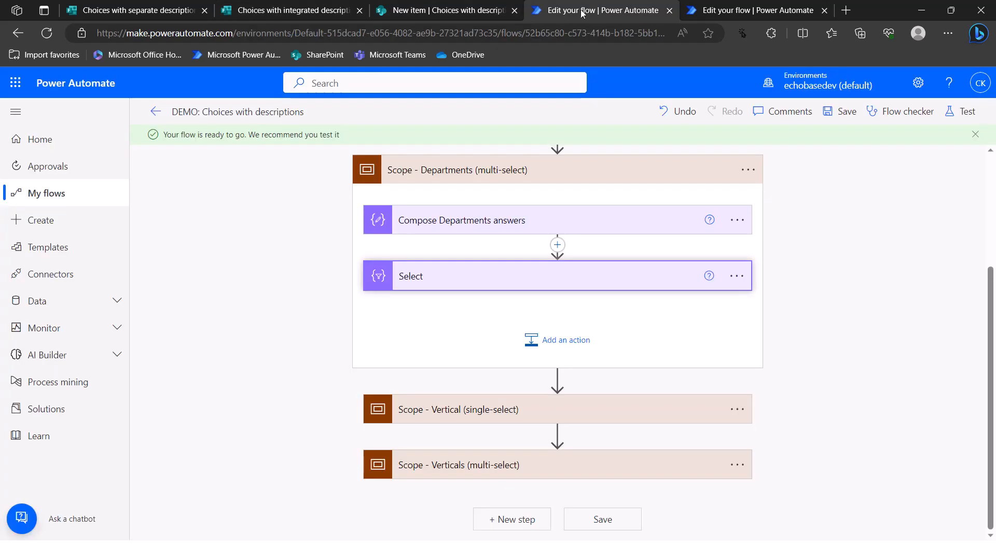
pyautogui.click(155, 113)
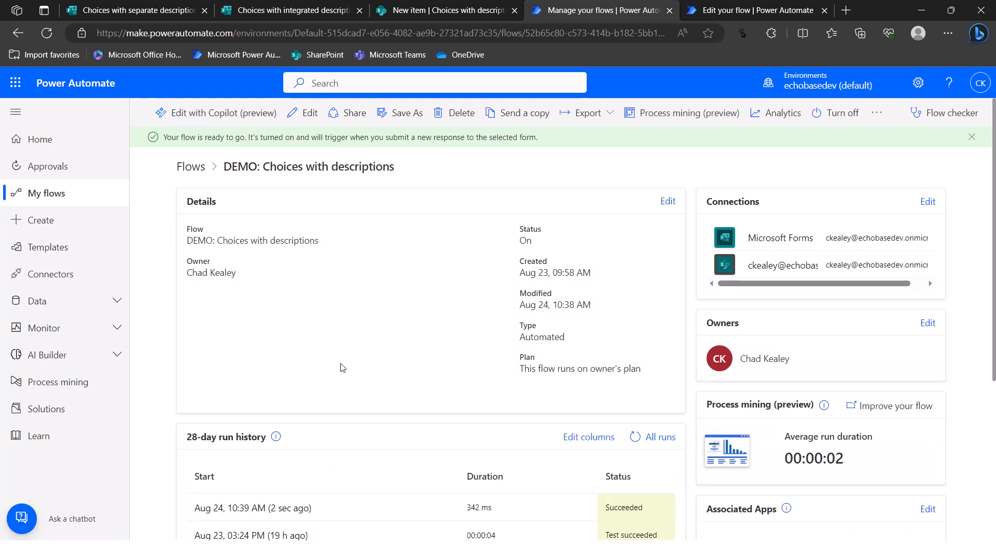
pyautogui.scroll(-4, 338, 370)
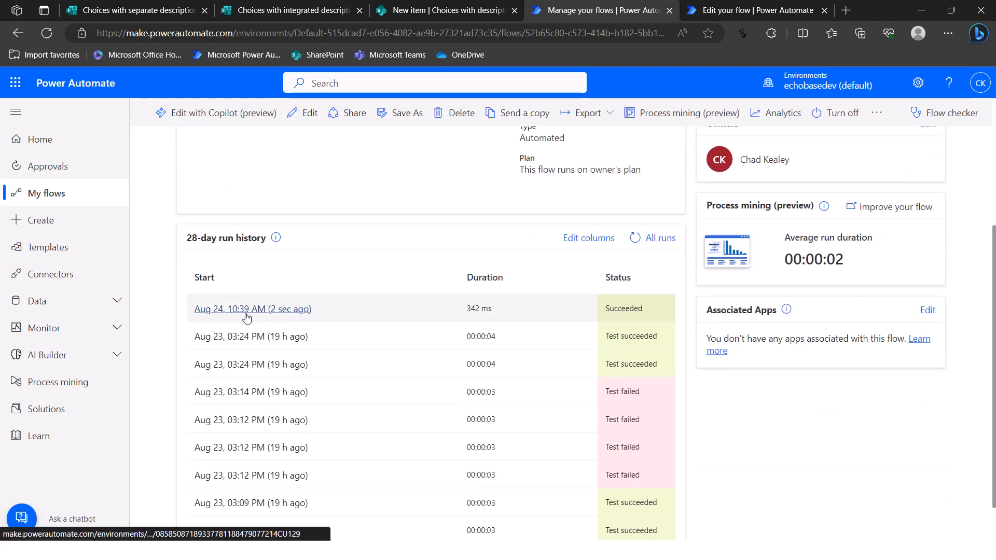
pyautogui.click(257, 312)
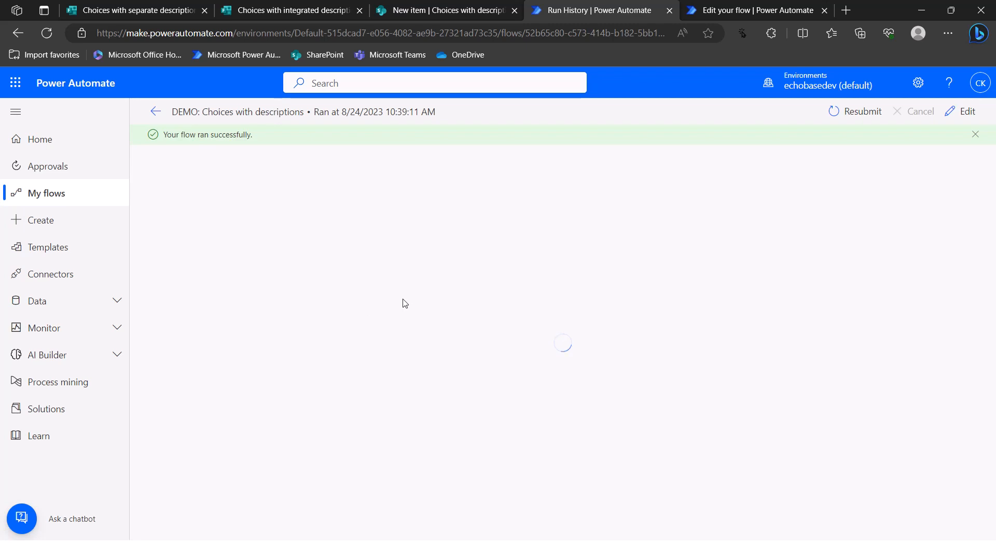
# - Examine the run results of Compose Department and Compose Department value in the Department (single-select) scope
pyautogui.click(502, 292)
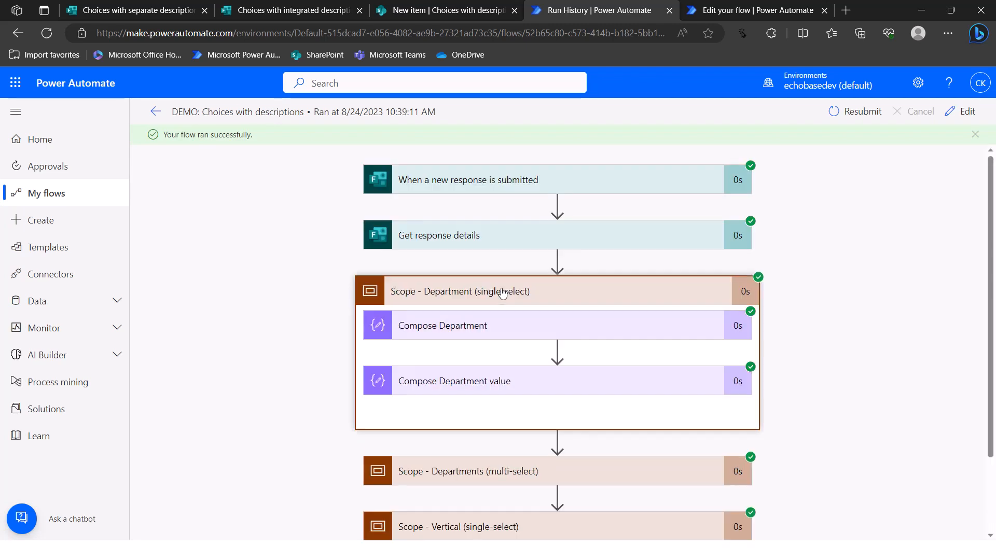
pyautogui.click(497, 329)
pyautogui.moveTo(395, 412); pyautogui.dragTo(663, 414)
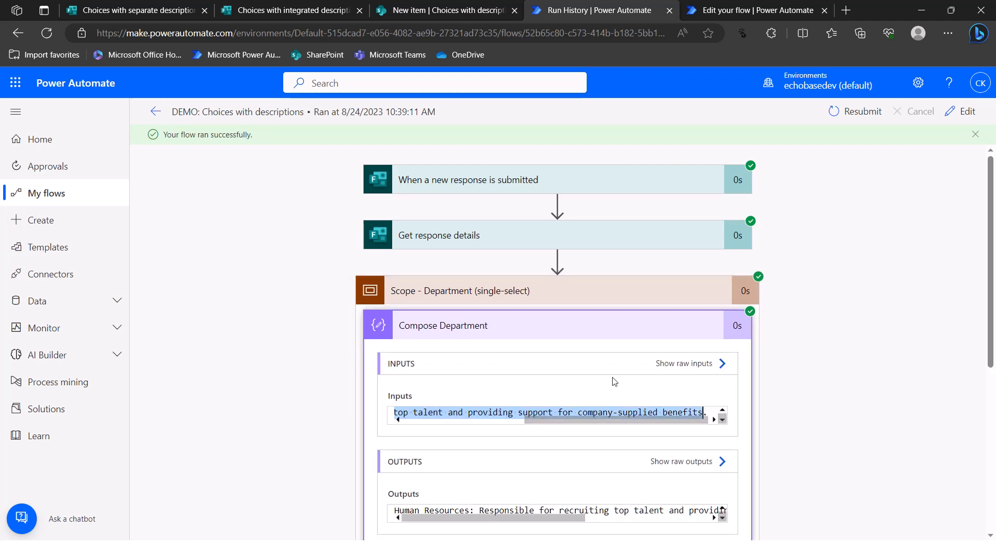
pyautogui.click(517, 328)
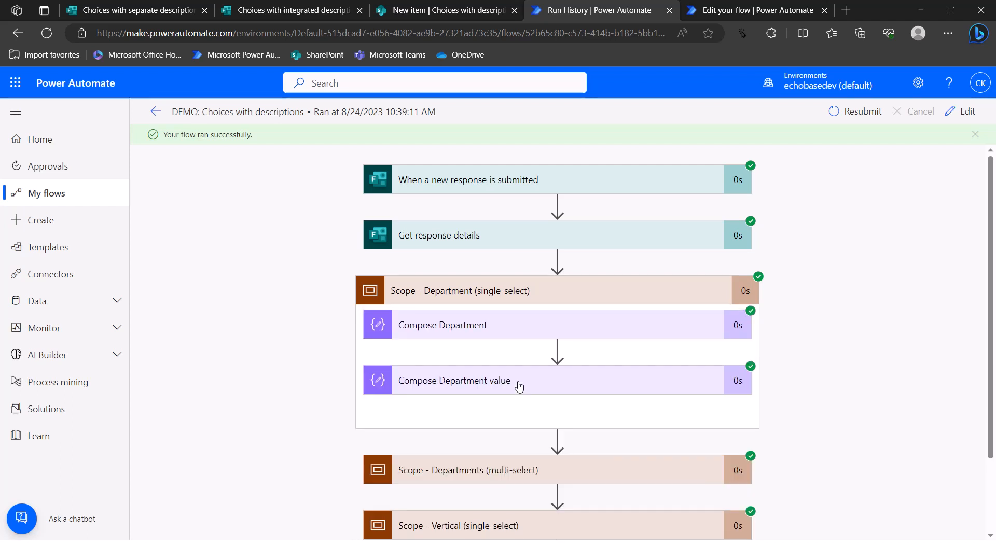
pyautogui.click(519, 384)
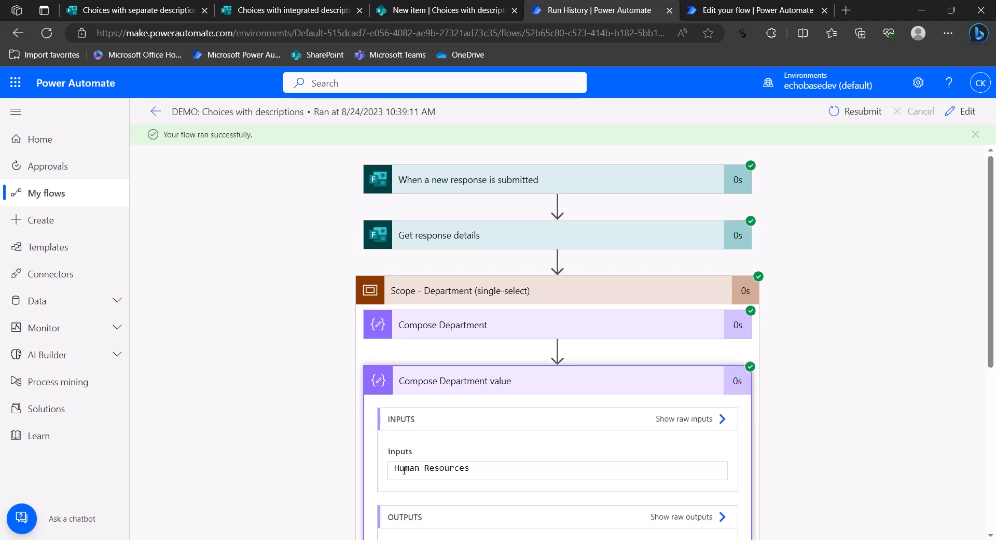
# - Inspect the raw input of Compose Departments answers in the Departments (multi-select) scope, then close it
pyautogui.scroll(-5, 468, 468)
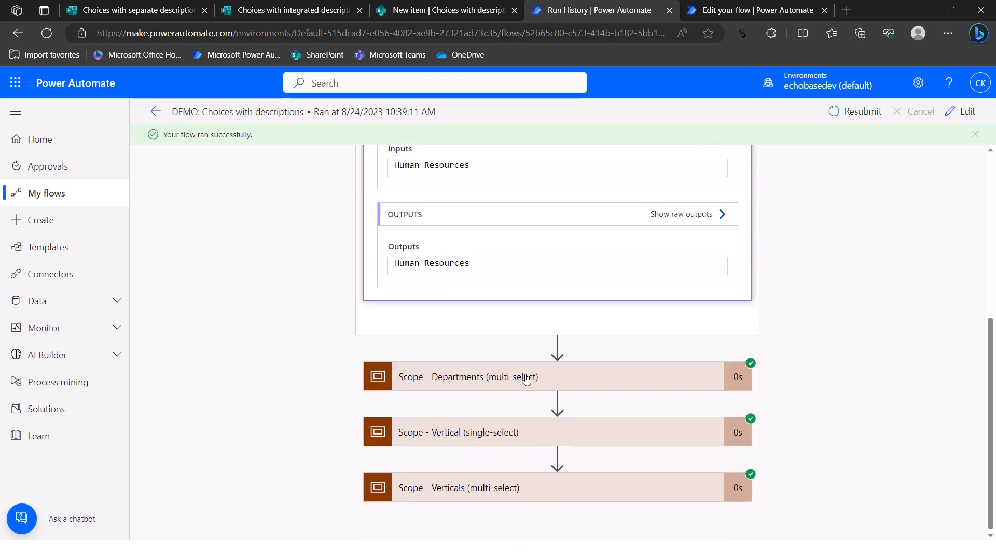
pyautogui.click(525, 379)
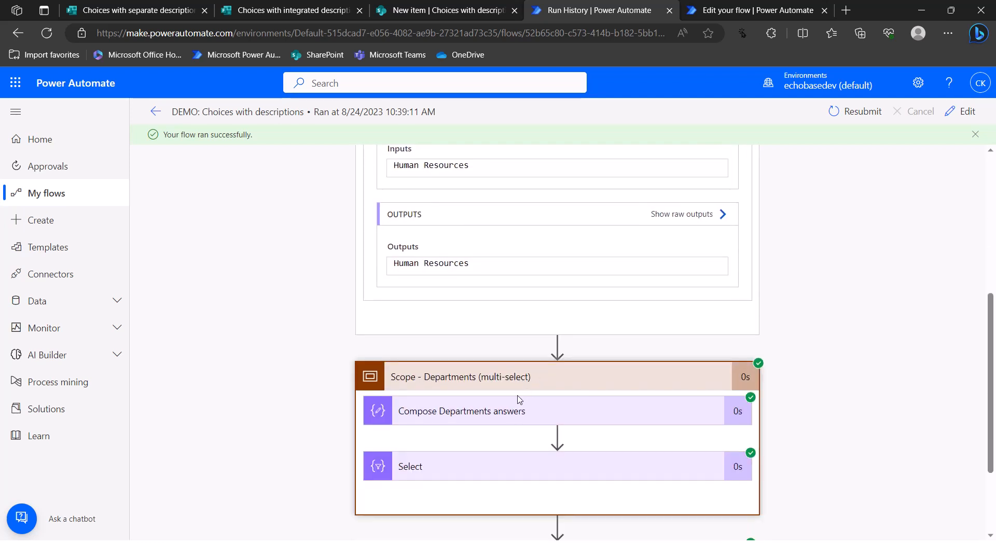
pyautogui.click(518, 409)
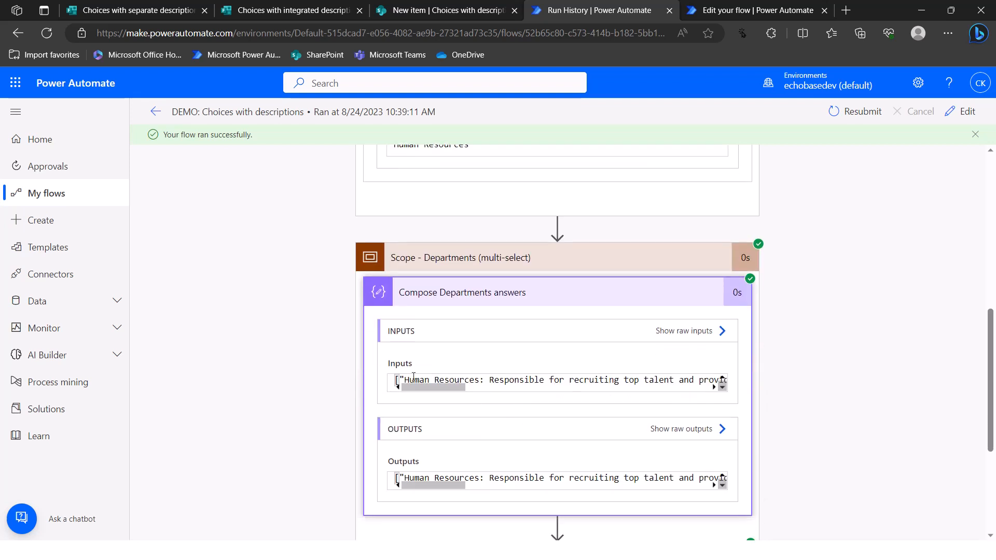
pyautogui.click(682, 331)
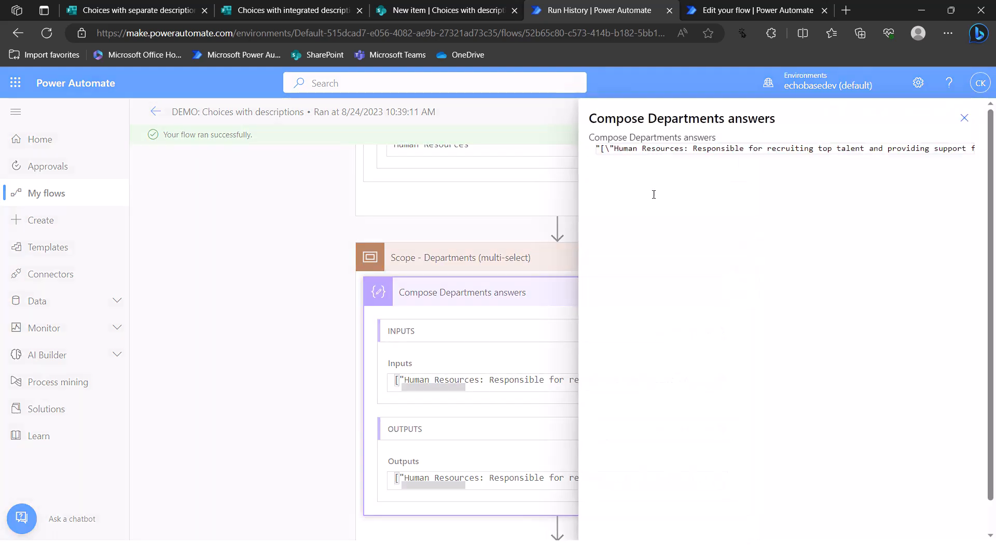
pyautogui.moveTo(656, 154); pyautogui.dragTo(924, 151)
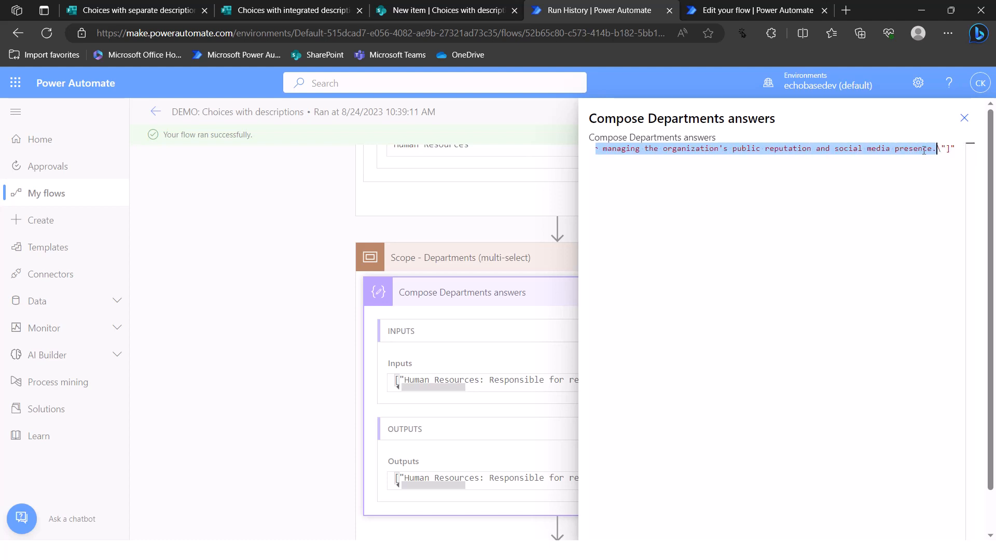
pyautogui.click(964, 117)
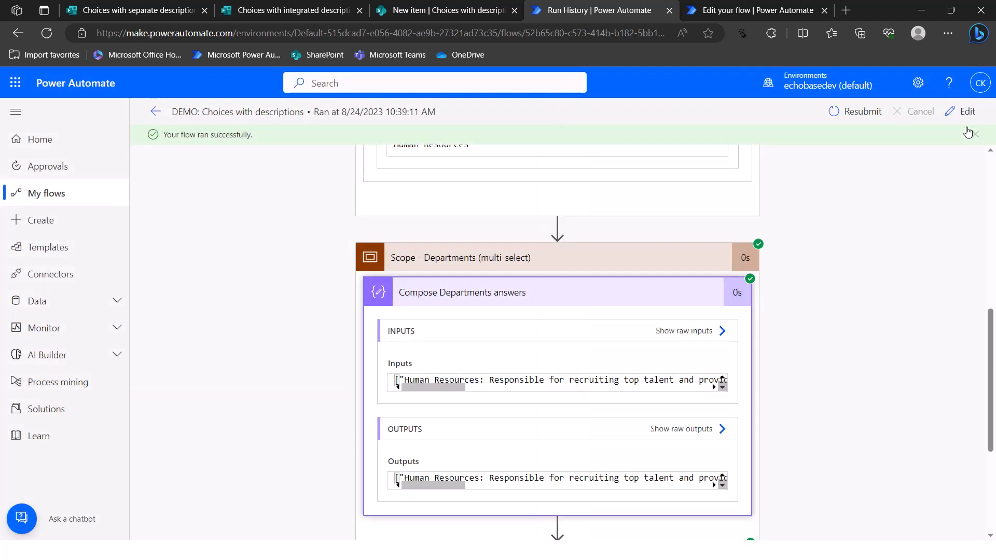
# - Compare the Select action's From input with its output body in the run results
pyautogui.click(534, 305)
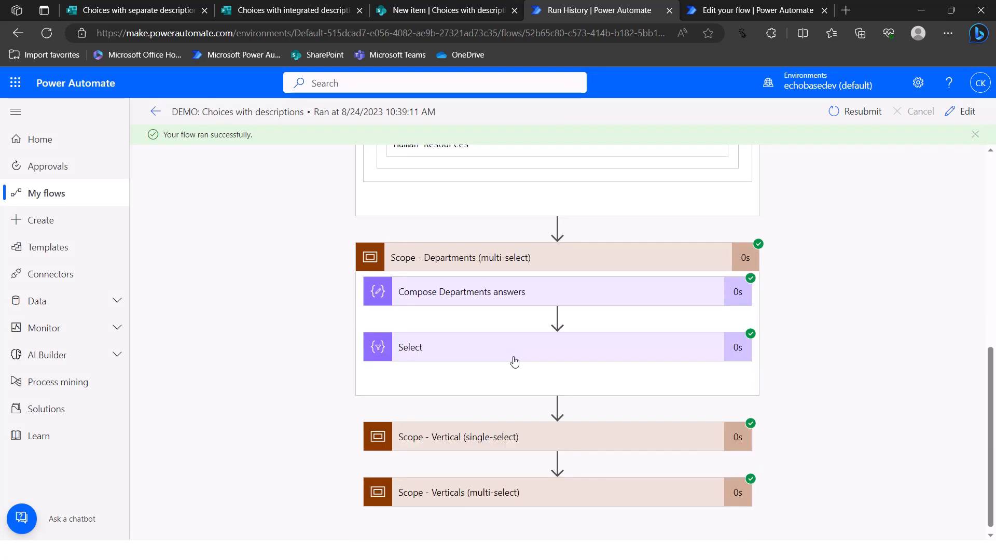
pyautogui.click(513, 348)
pyautogui.scroll(-3, 508, 419)
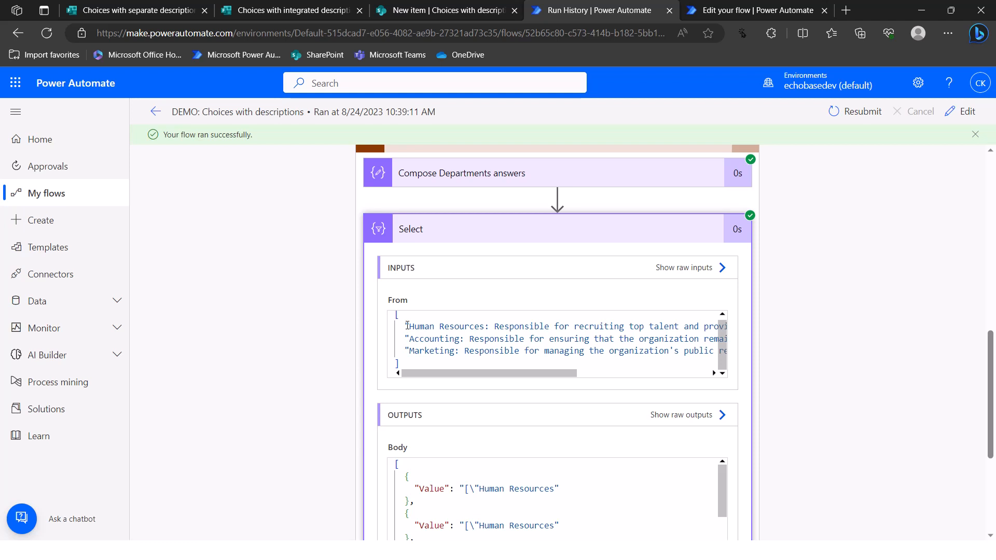
pyautogui.moveTo(408, 325); pyautogui.dragTo(726, 356)
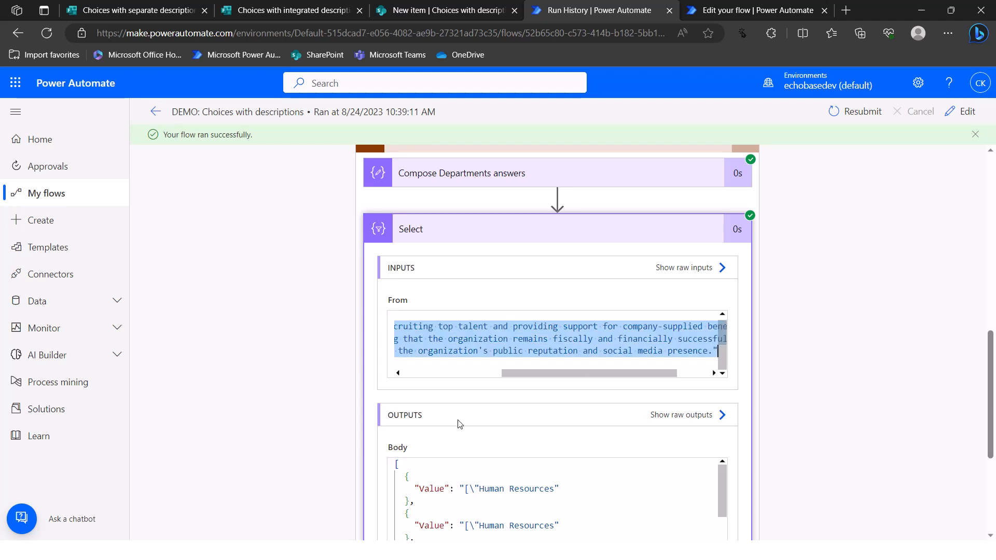
pyautogui.scroll(-1, 423, 493)
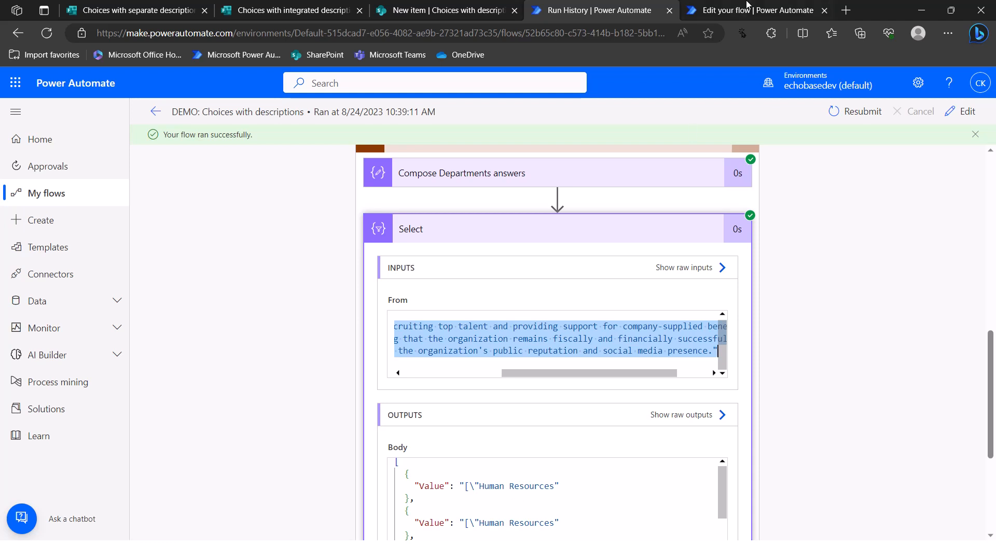
# - Check the Departments (multi-select) scope in the completed flow, and open the demo flow's Select action in that scope for editing
pyautogui.click(771, 17)
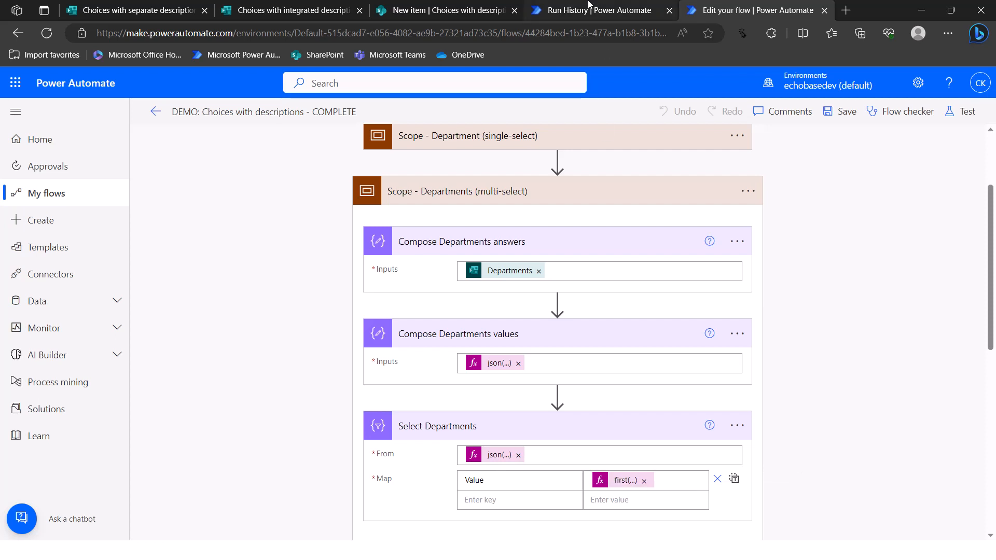
pyautogui.click(562, 12)
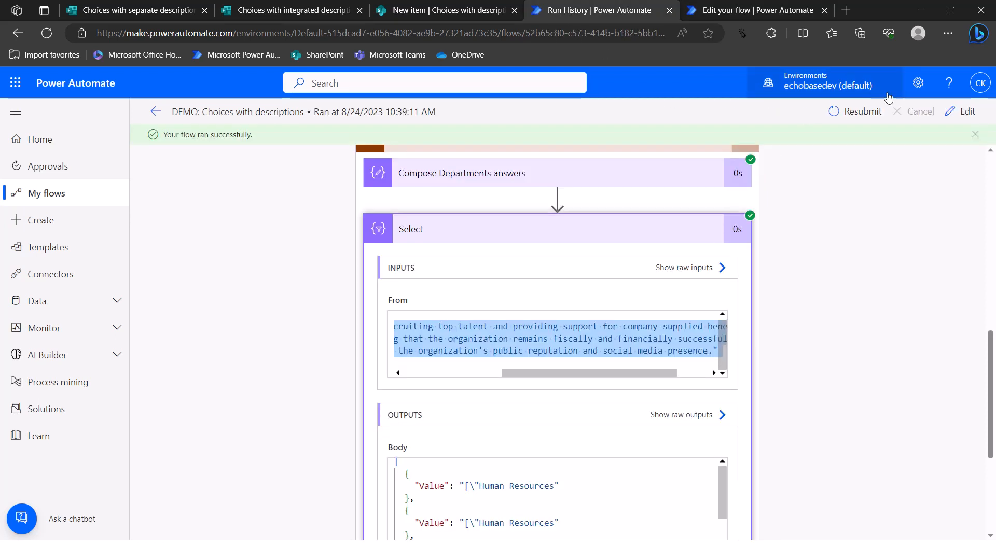
pyautogui.click(953, 110)
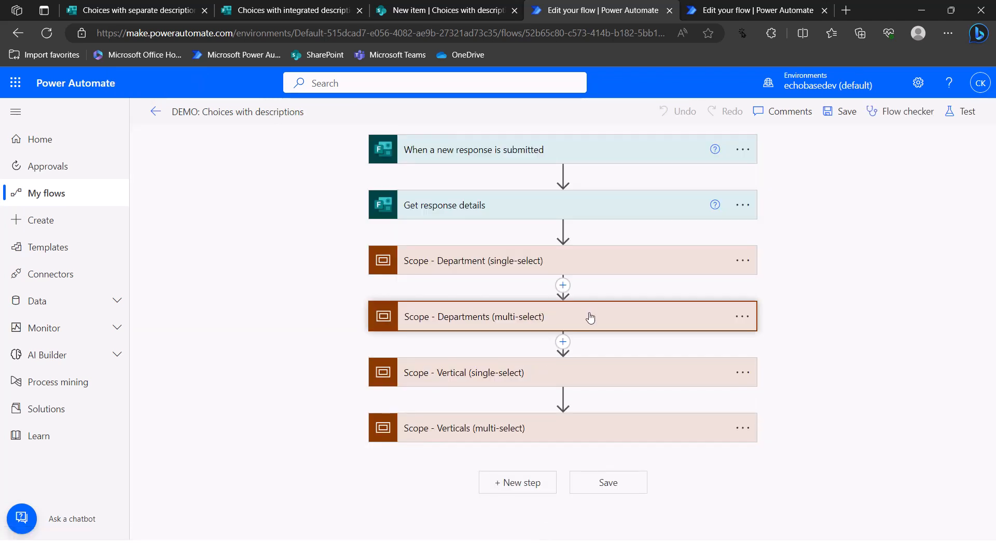
pyautogui.click(511, 316)
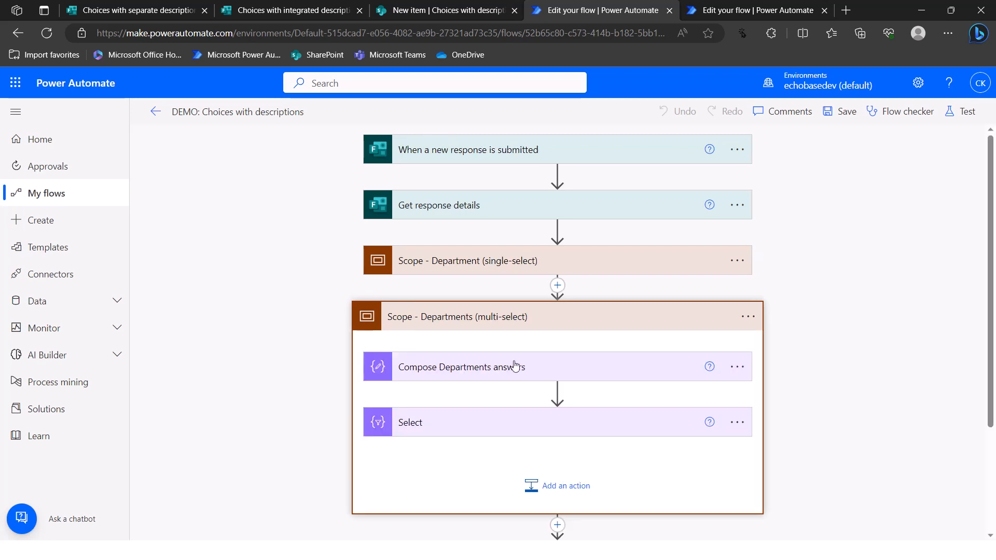
pyautogui.click(520, 422)
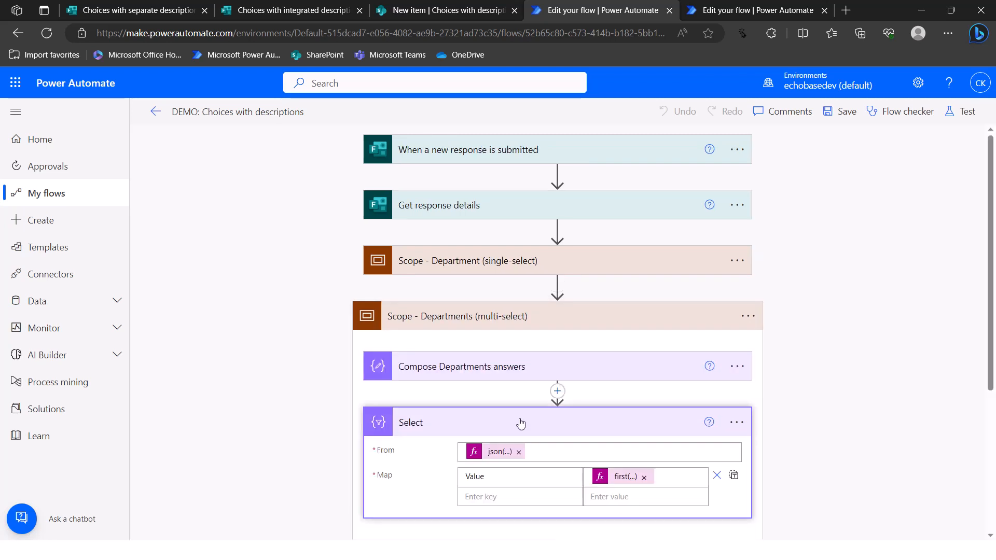
# - Remove the existing expression from the Value mapping of the Select action and open a blank expression for it
pyautogui.click(625, 479)
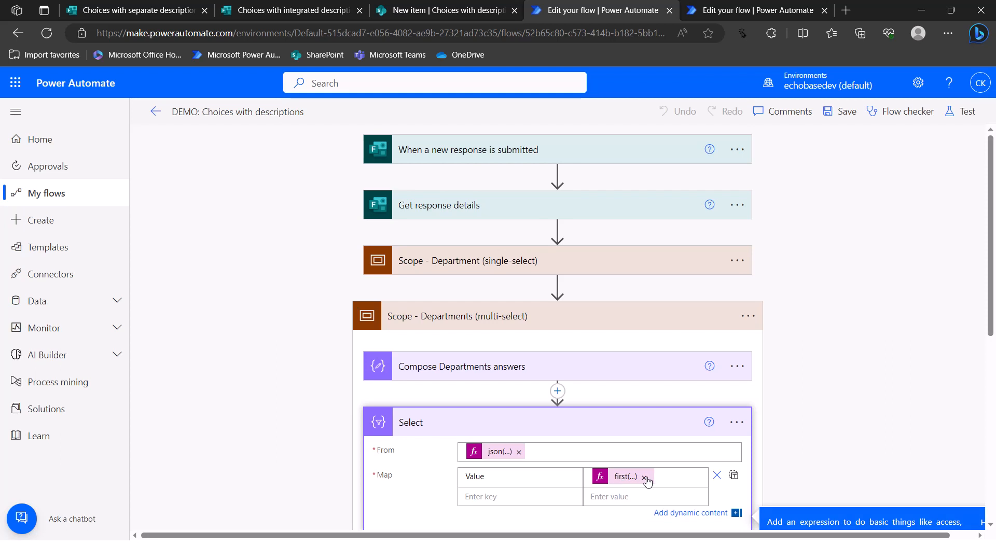
pyautogui.click(644, 477)
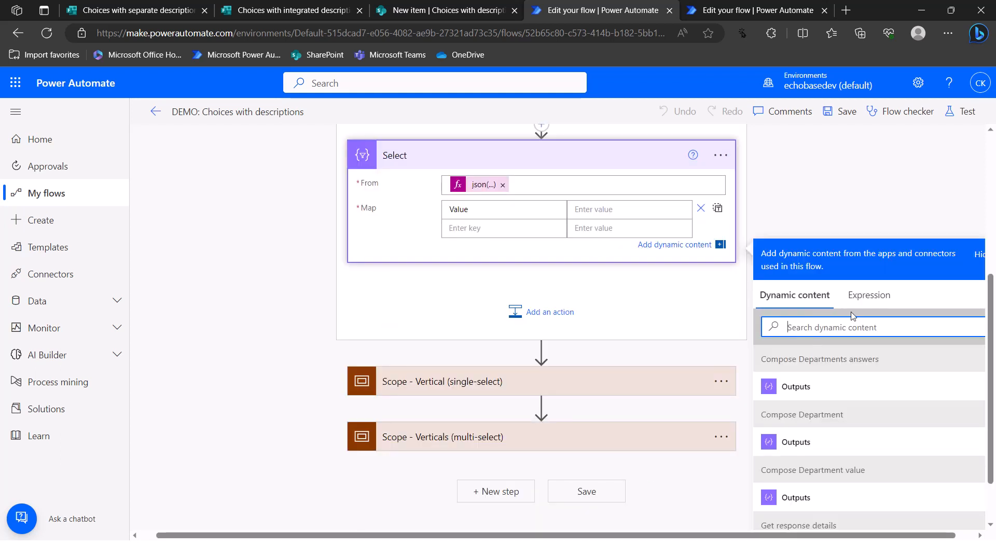
pyautogui.click(602, 207)
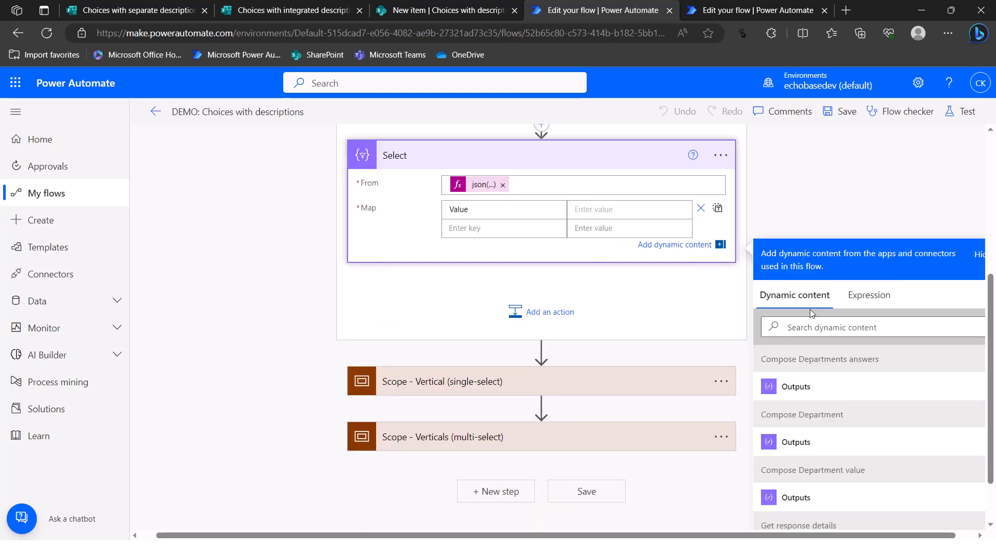
pyautogui.click(864, 296)
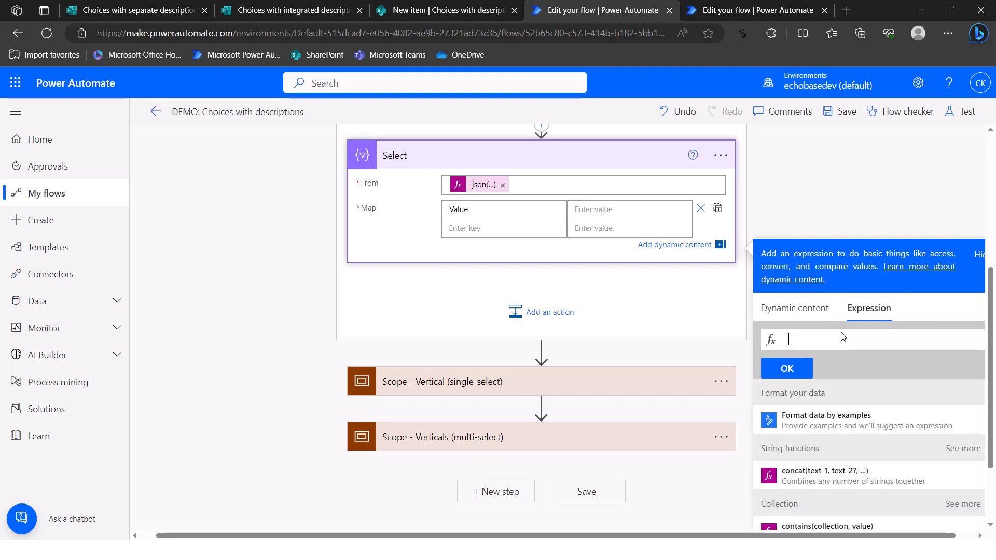
pyautogui.write('first(sele')
pyautogui.press('BackSpace')
pyautogui.press('BackSpace')
pyautogui.hotkey('ctrl', 'a')
pyautogui.press('BackSpace')
# - Map the Select action's Value key to the expression first(split(item(),':'))
pyautogui.write('first(split(')
pyautogui.write('item()')
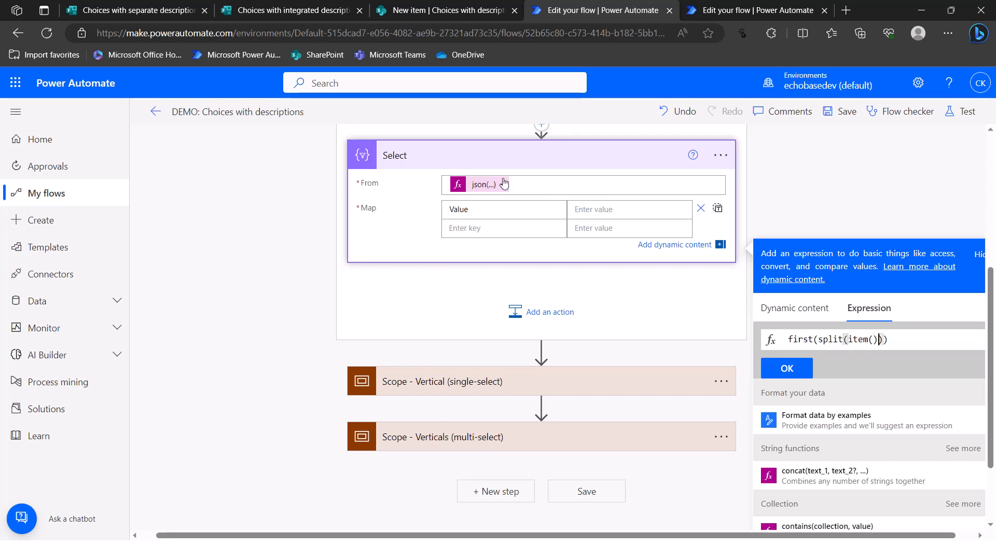
pyautogui.write(',')
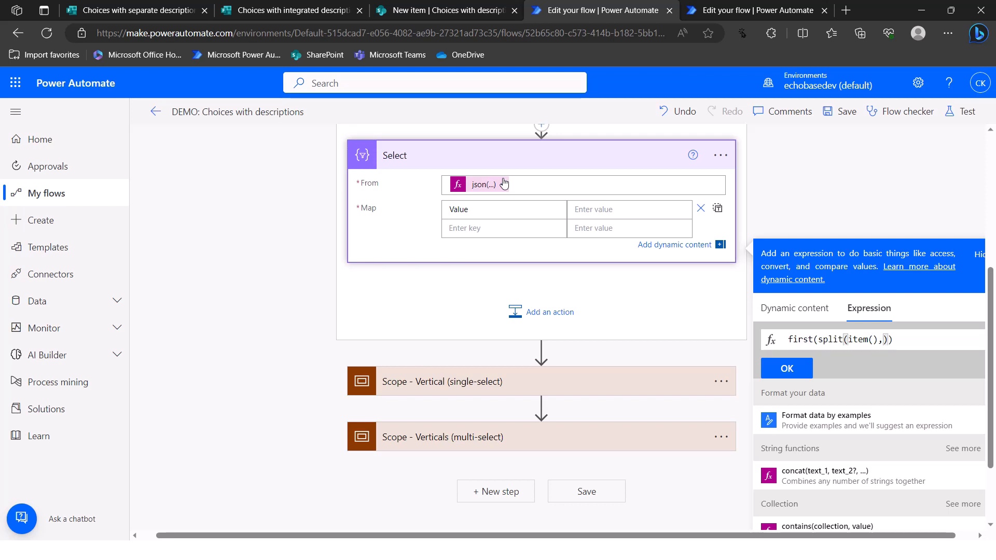
pyautogui.write("':")
pyautogui.write("'")
pyautogui.click(787, 369)
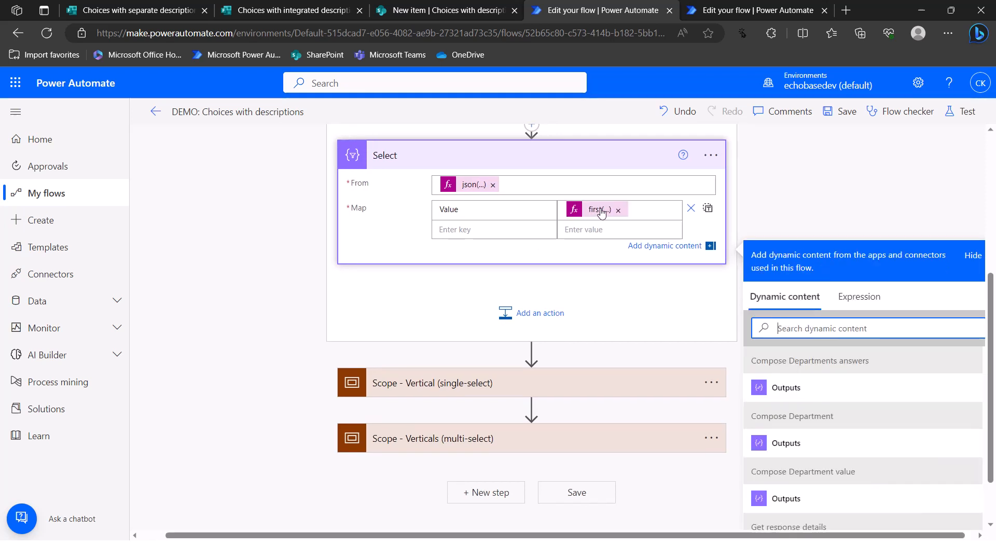
# - Compare the mapping with the Select Departments expression in the completed flow, and save the demo flow
pyautogui.click(755, 11)
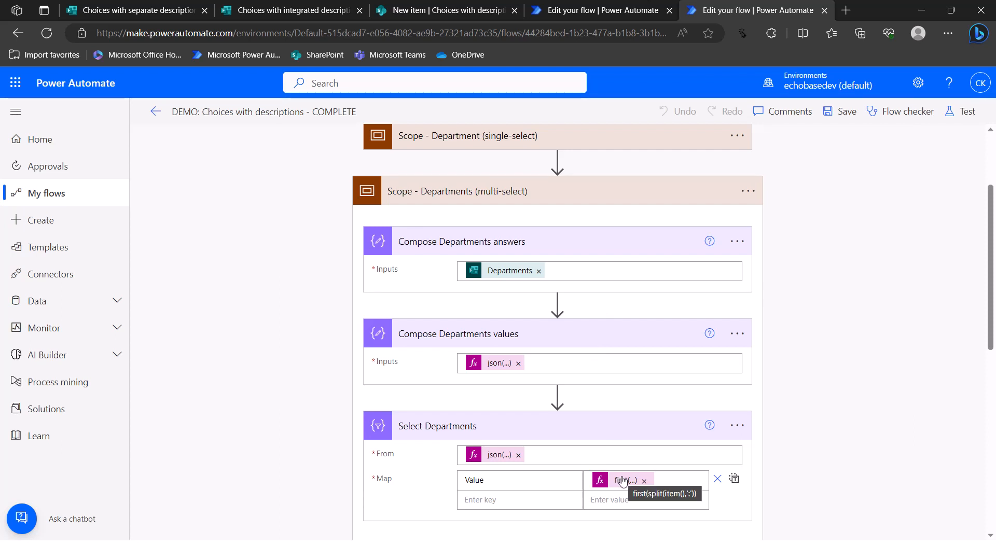
pyautogui.click(594, 15)
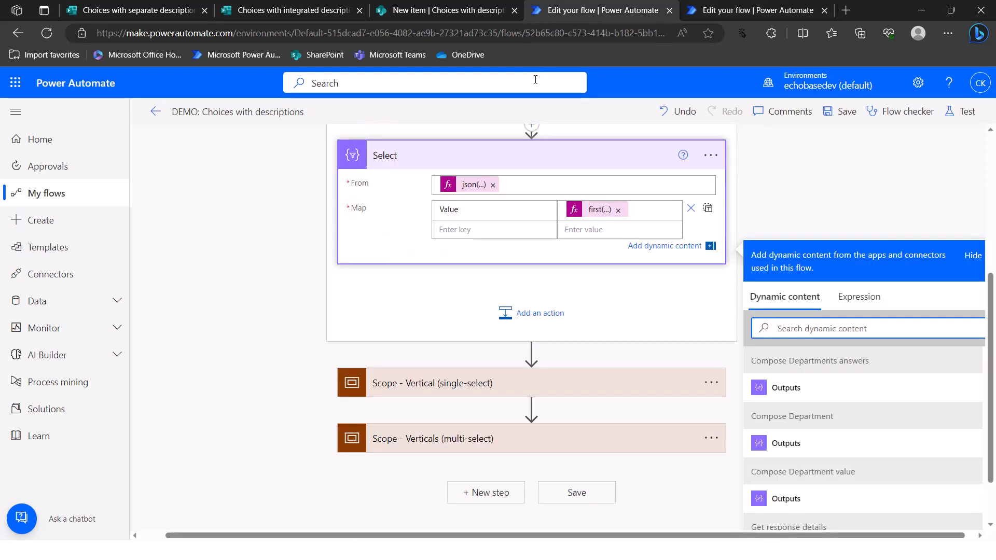
pyautogui.click(841, 114)
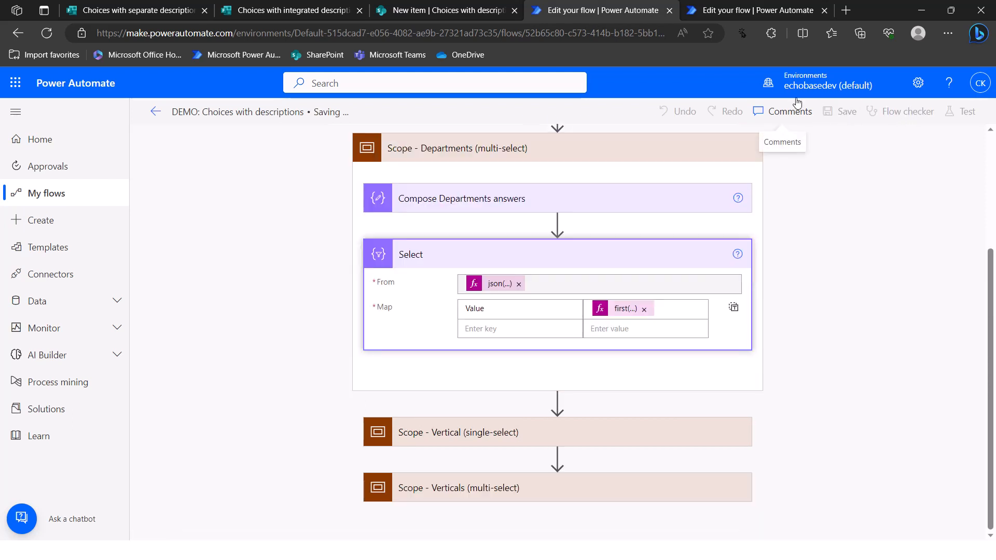
# - Test the flow automatically with the trigger data of its most recent succeeded run
pyautogui.click(963, 112)
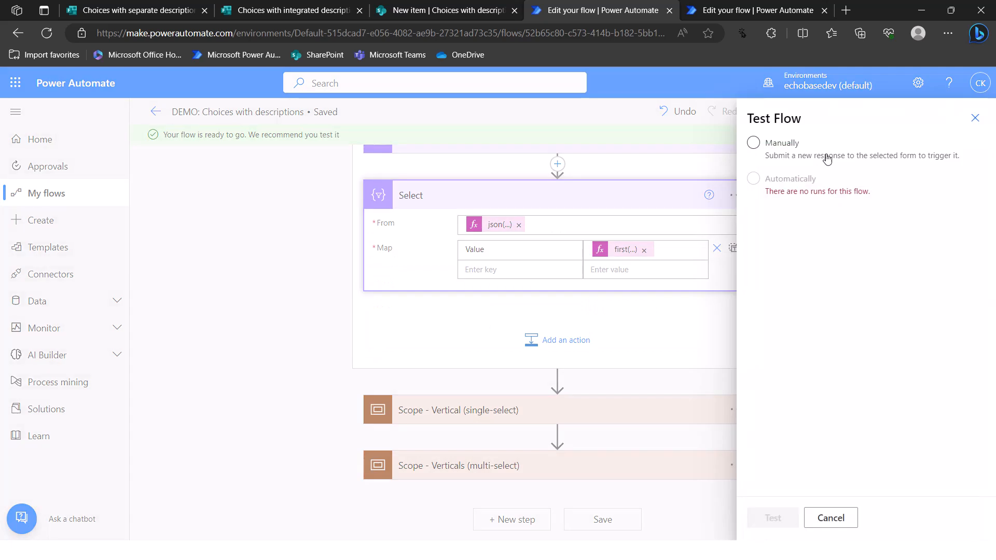
pyautogui.click(755, 180)
pyautogui.click(775, 202)
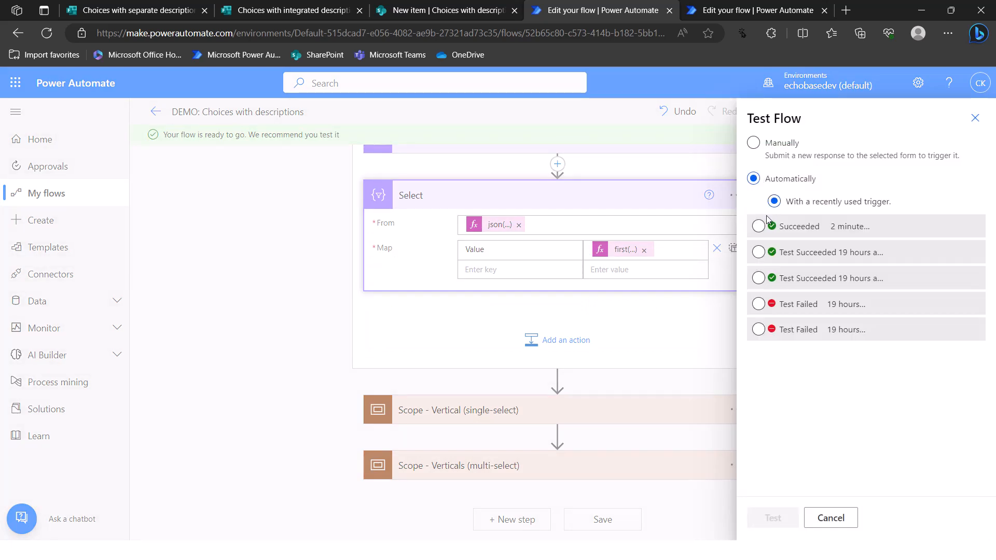
pyautogui.click(758, 227)
pyautogui.click(765, 519)
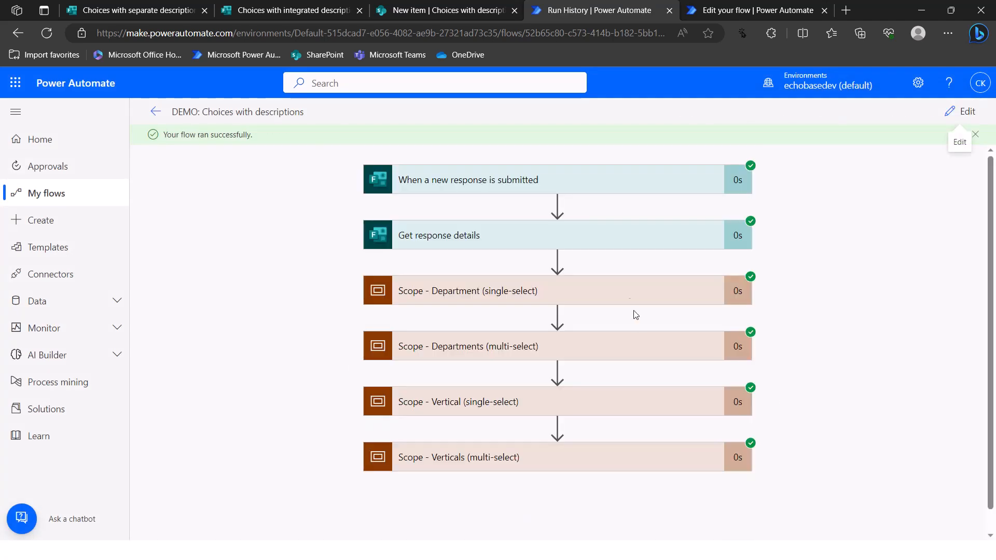
# - Examine the Select action's From input and output body in the Departments (multi-select) run results, then collapse the scope
pyautogui.click(618, 345)
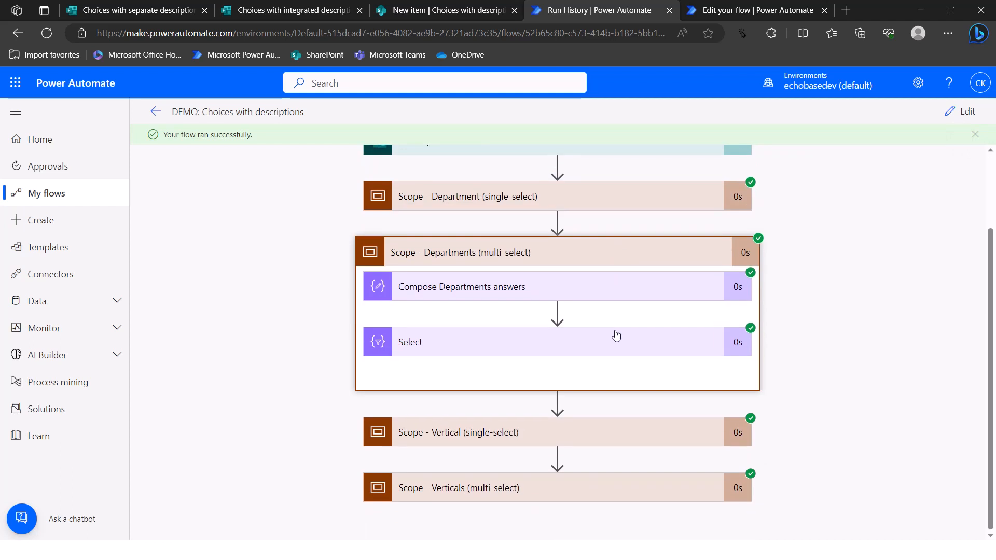
pyautogui.click(620, 347)
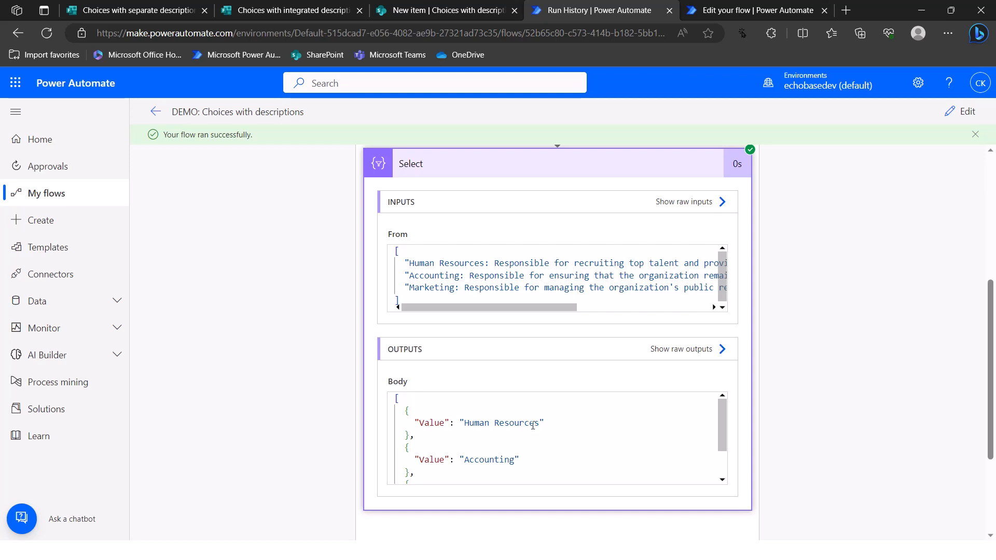
pyautogui.scroll(-2, 501, 435)
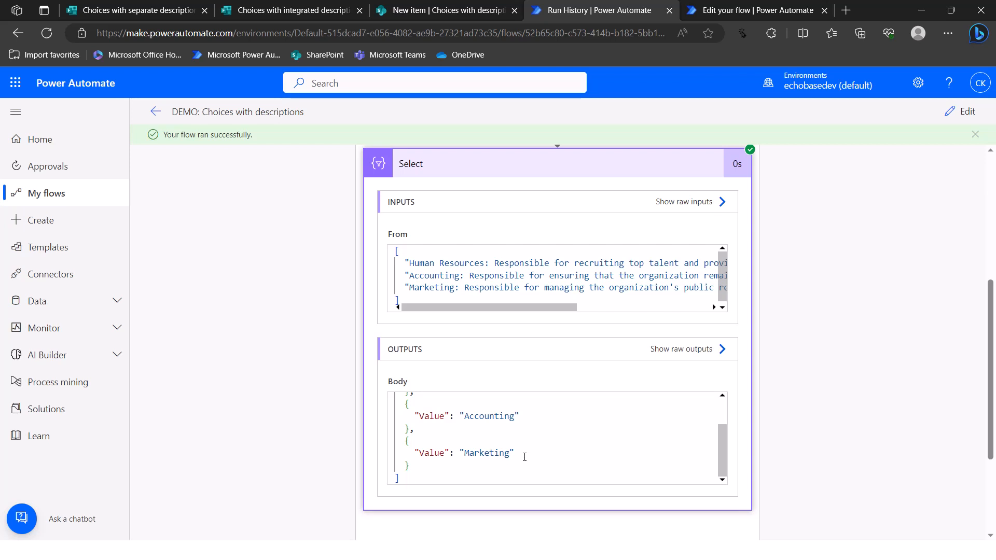
pyautogui.scroll(3, 572, 443)
pyautogui.scroll(2, 602, 414)
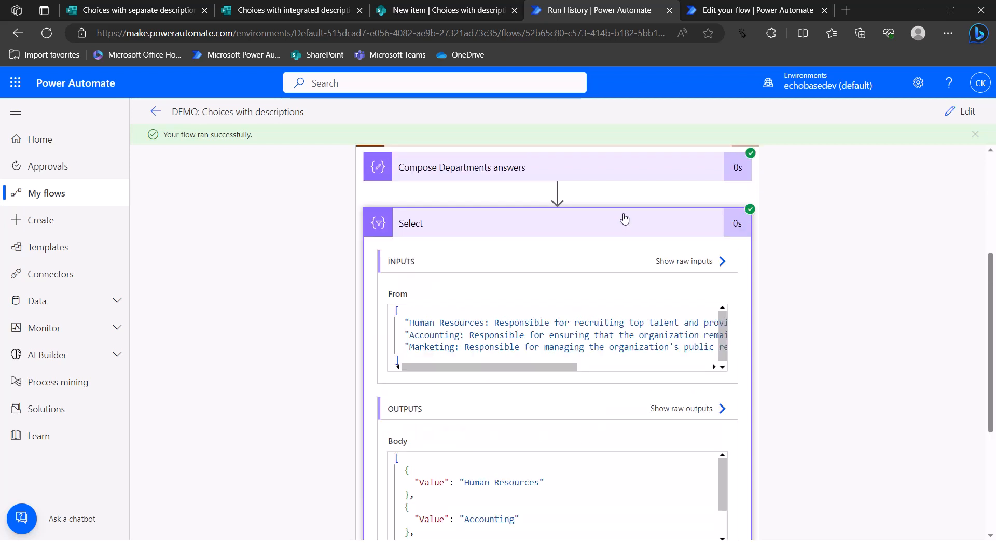
pyautogui.click(617, 228)
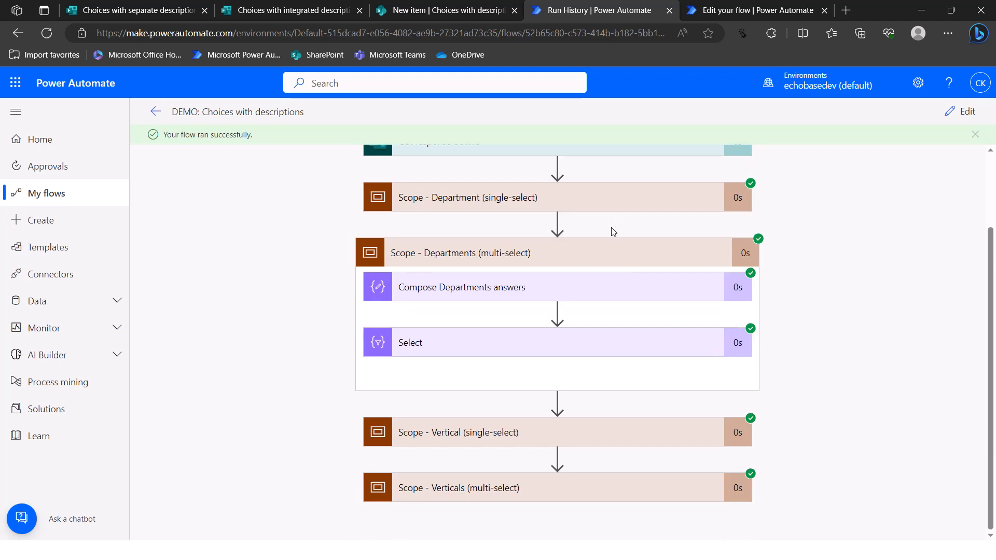
pyautogui.click(612, 257)
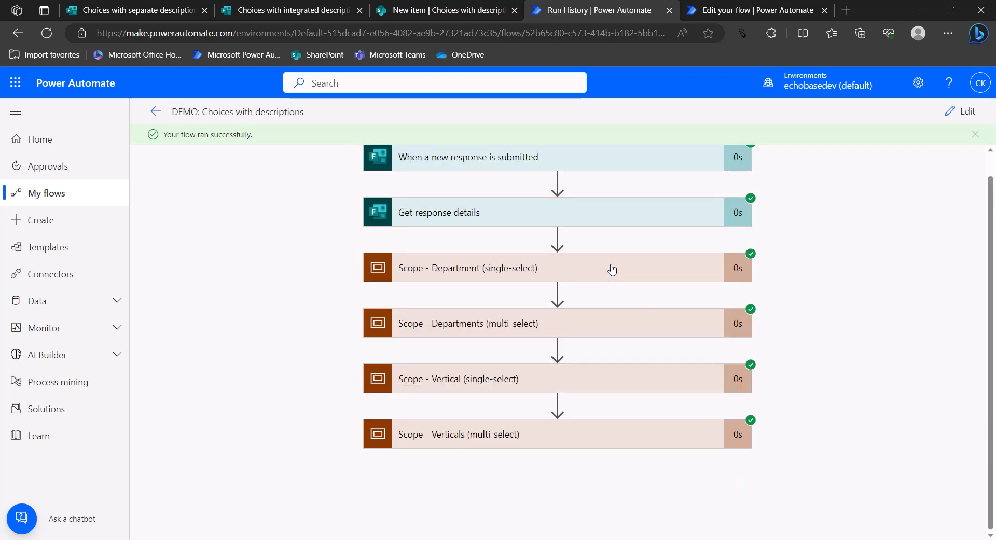
# - Expand the Vertical (single-select) scope in the run results, and switch to the PowerPoint slide show's single-select Lookup columns slide
pyautogui.click(631, 377)
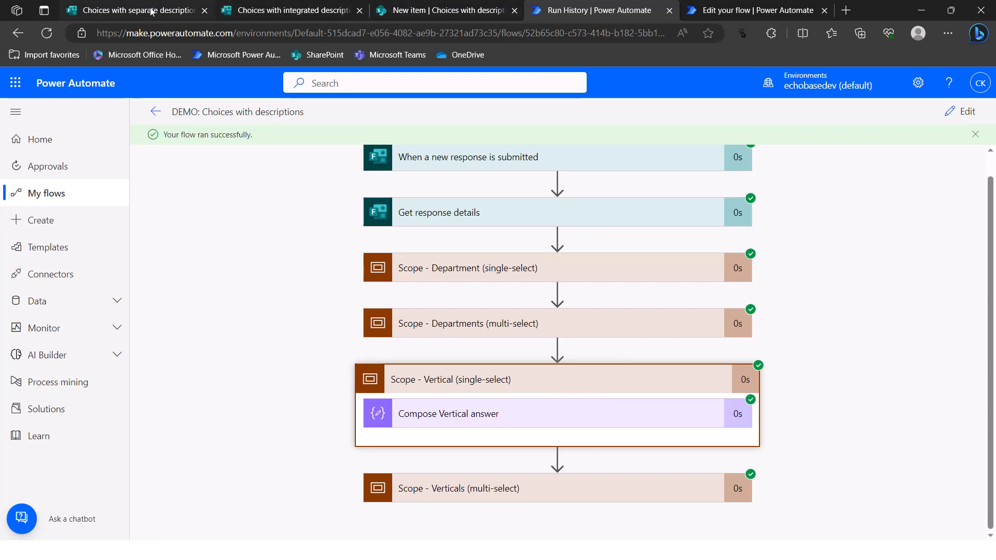
pyautogui.hotkey('alt', 'Tab')
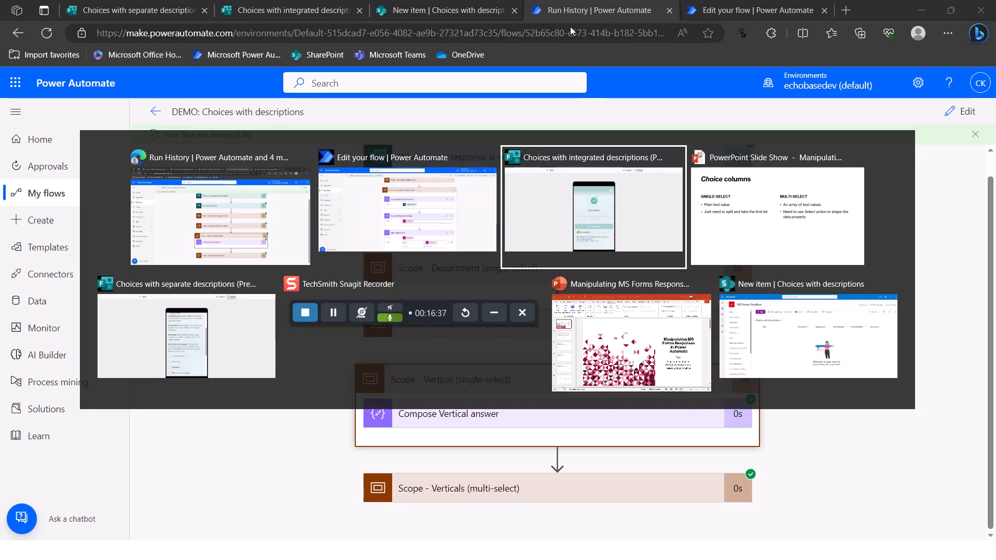
pyautogui.press('Tab')
pyautogui.press('Tab')
pyautogui.press('Right')
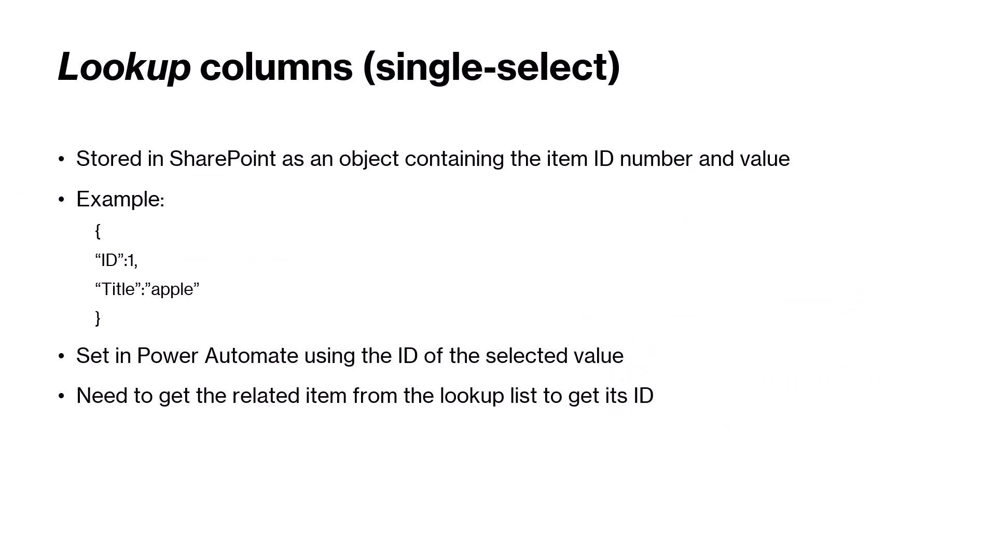
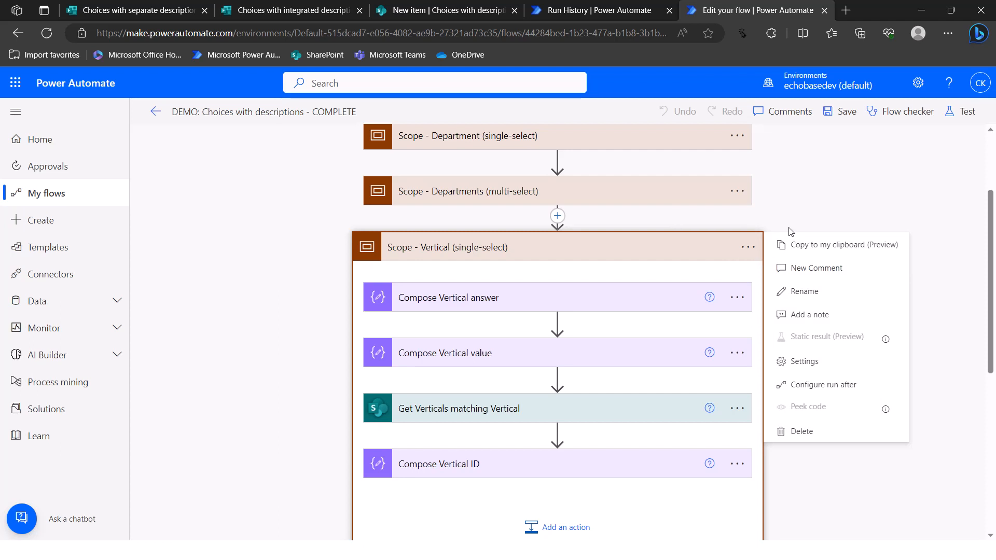
# - Copy the completed flow's Scope - Vertical (single-select) to the clipboard, and reopen the demo flow for editing
pyautogui.click(800, 248)
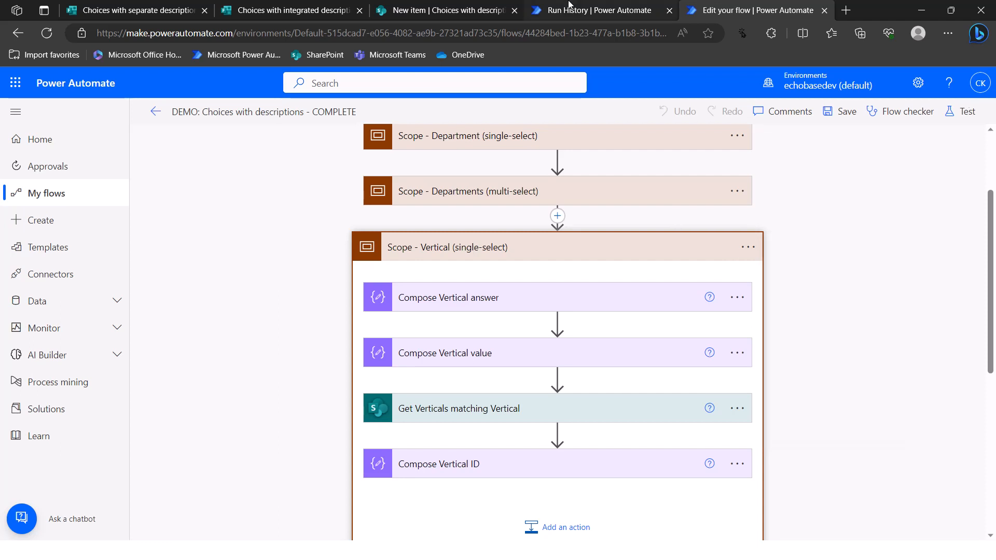
pyautogui.click(648, 10)
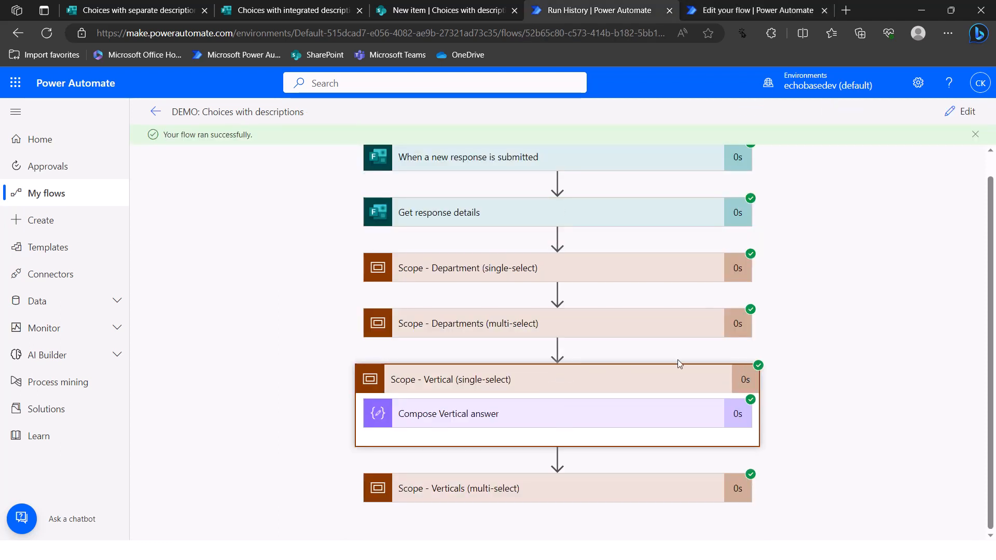
pyautogui.click(957, 111)
# - Delete the existing Scope - Vertical (single-select) from the demo flow
pyautogui.scroll(-4, 653, 343)
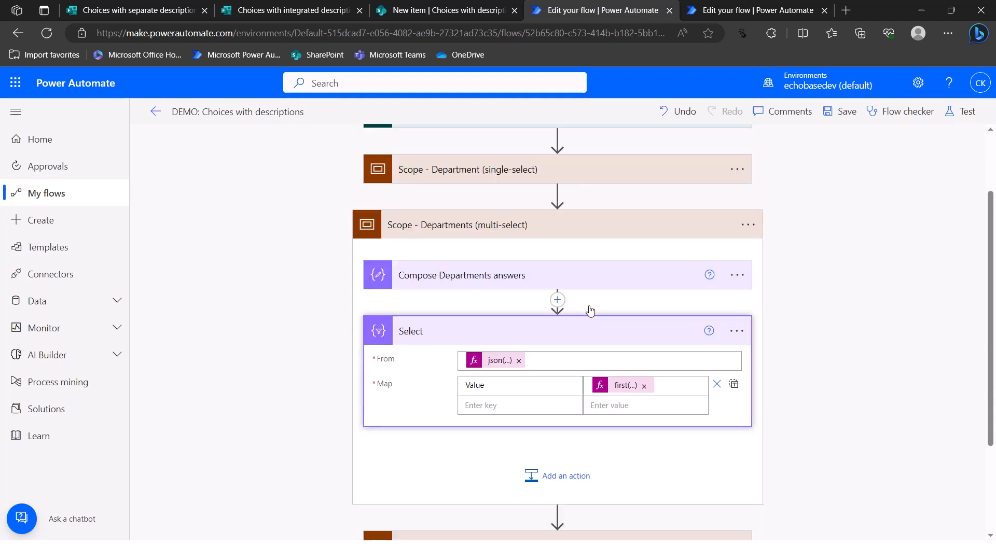
pyautogui.scroll(2, 672, 233)
pyautogui.scroll(-2, 676, 275)
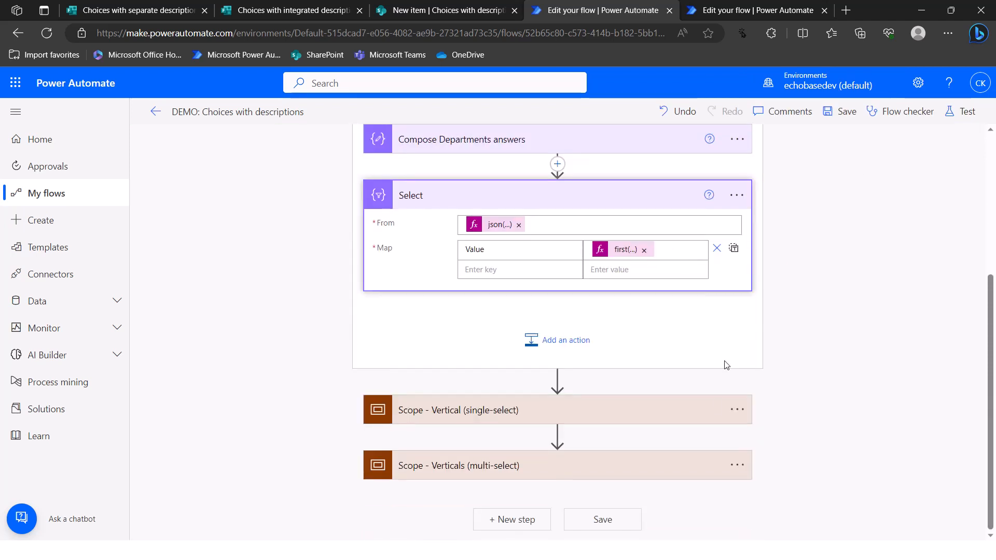
pyautogui.click(737, 409)
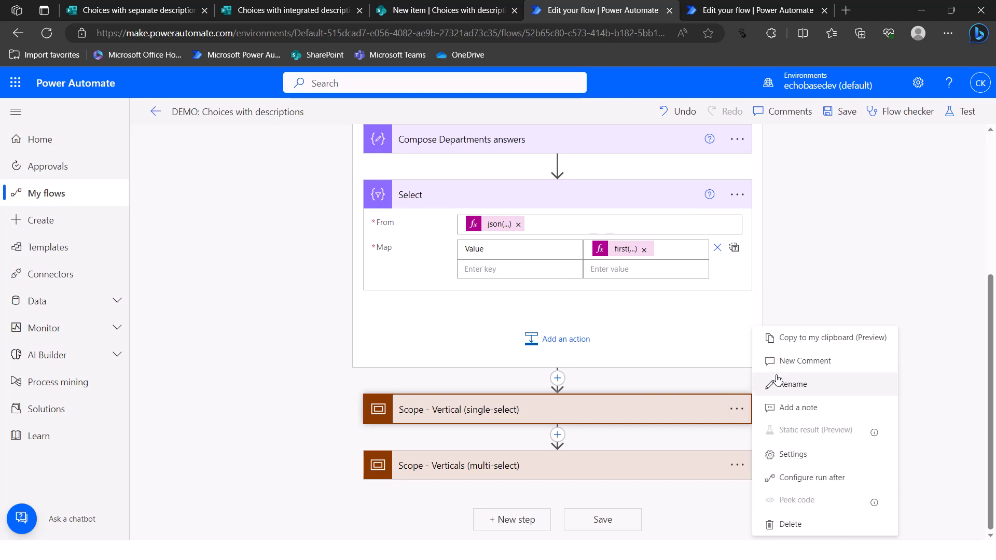
pyautogui.click(788, 528)
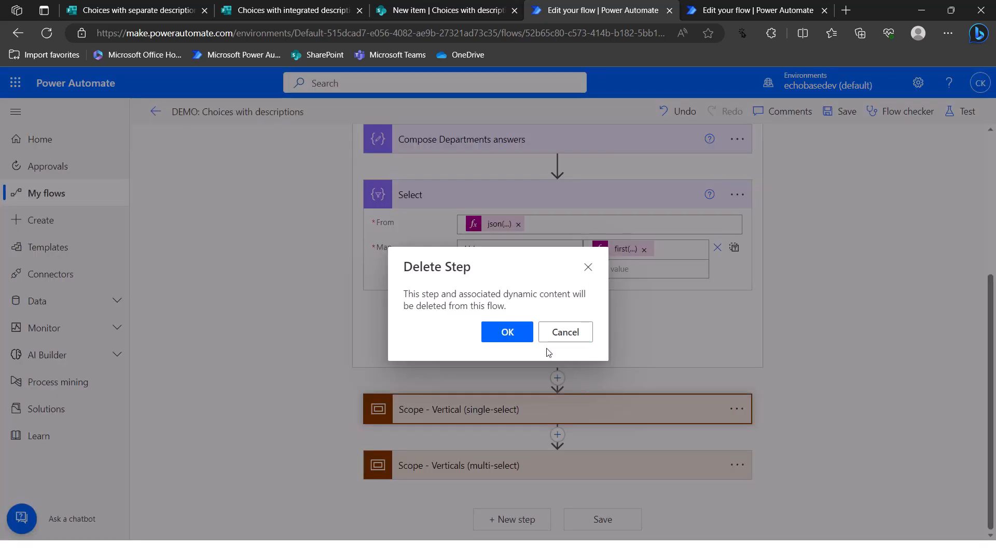
pyautogui.click(511, 334)
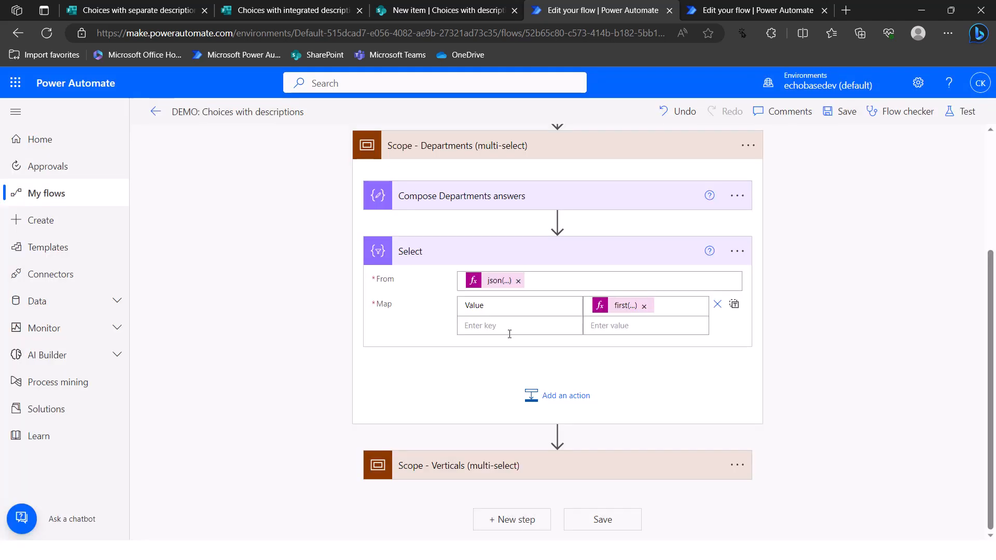
# - Paste the copied Scope - Vertical (single-select) between the Departments (multi-select) and Verticals (multi-select) scopes
pyautogui.click(557, 434)
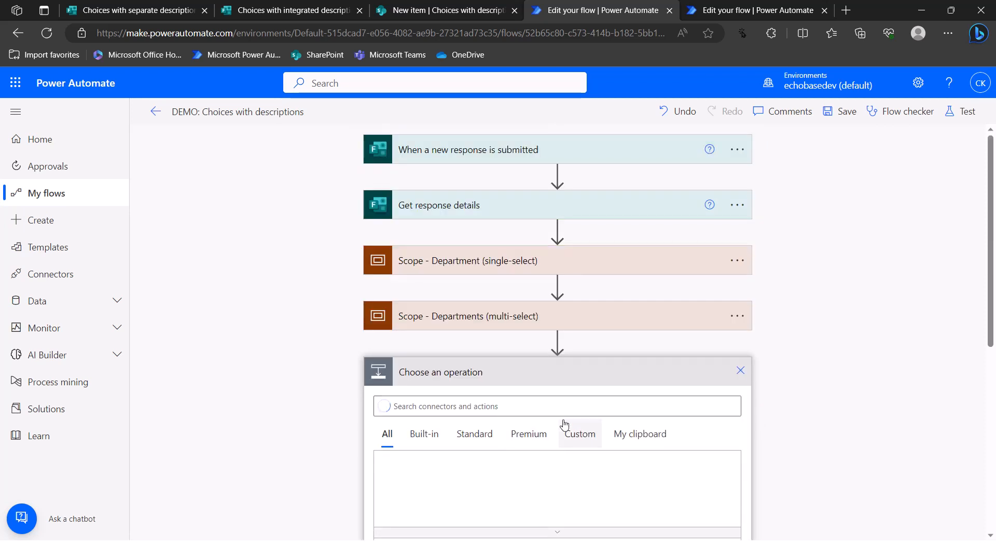
pyautogui.click(630, 435)
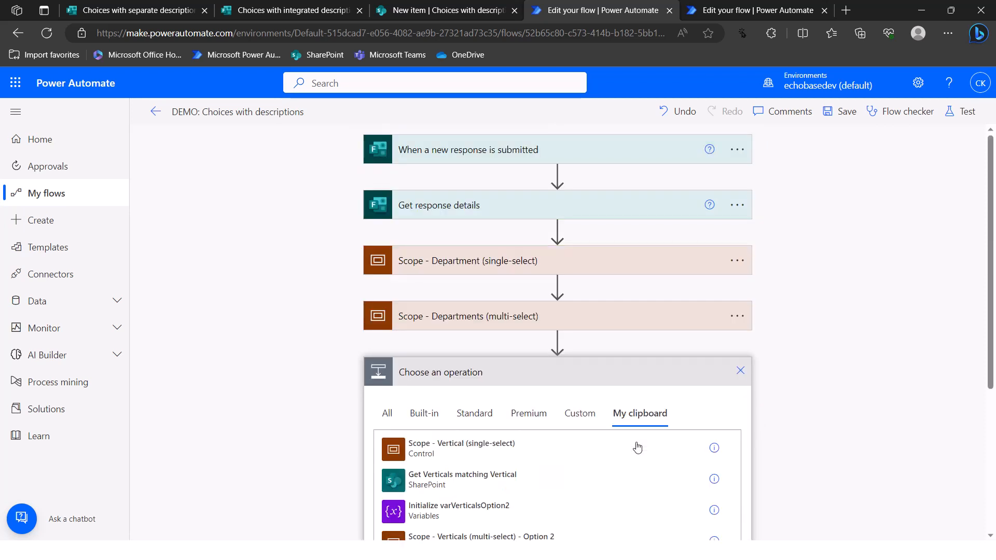
pyautogui.click(400, 450)
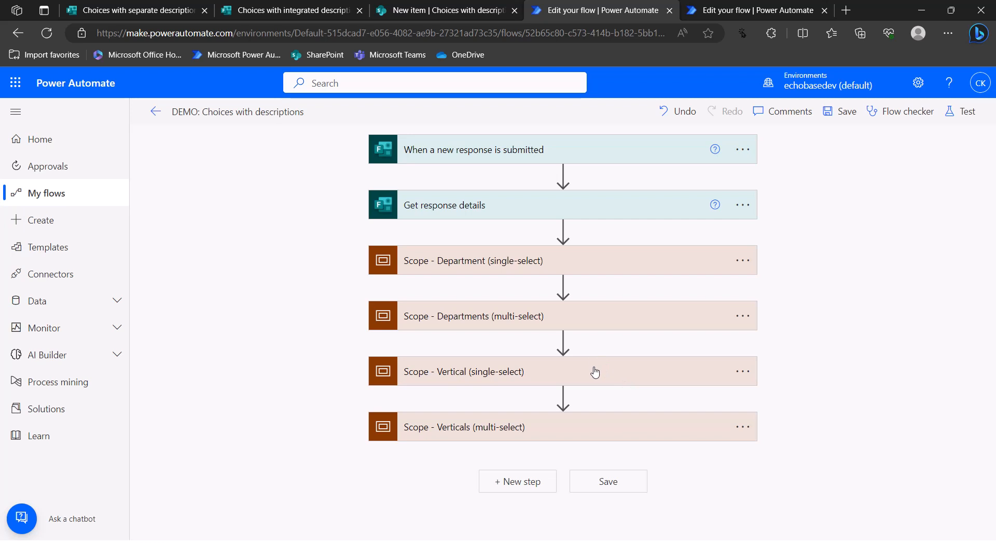
# - Expand the Vertical (single-select) scope and inspect the inputs of Compose Vertical answer and the expression in Compose Vertical value
pyautogui.click(604, 368)
pyautogui.scroll(-4, 602, 355)
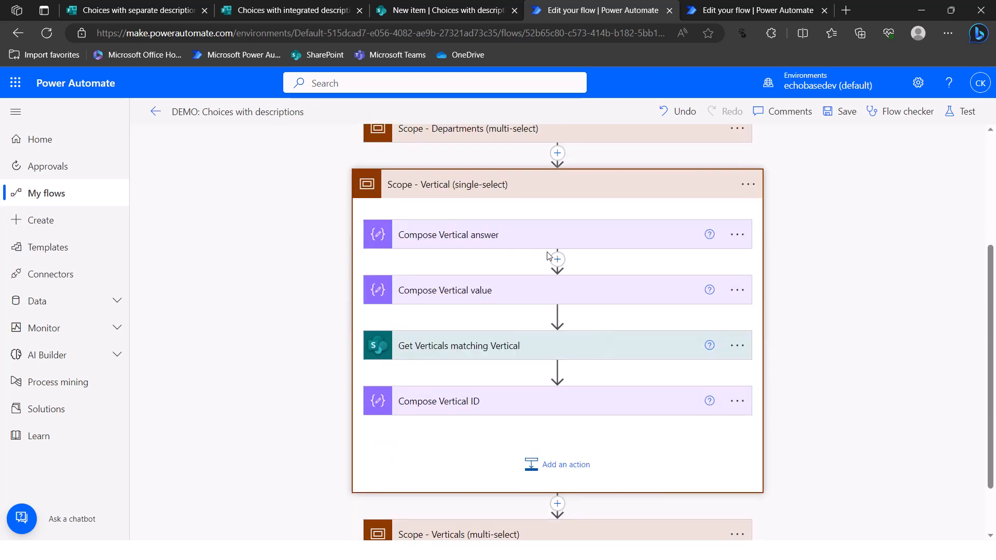
pyautogui.click(585, 234)
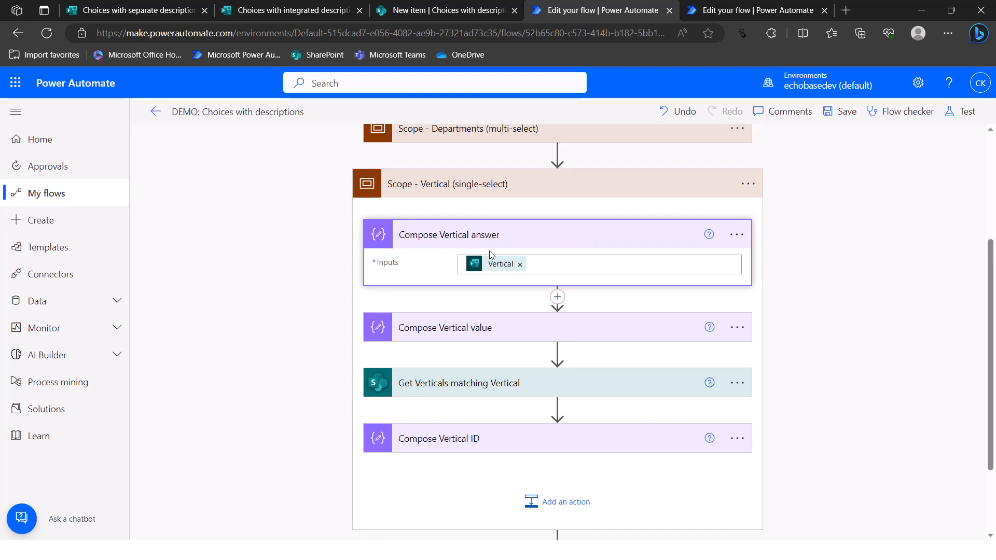
pyautogui.click(494, 332)
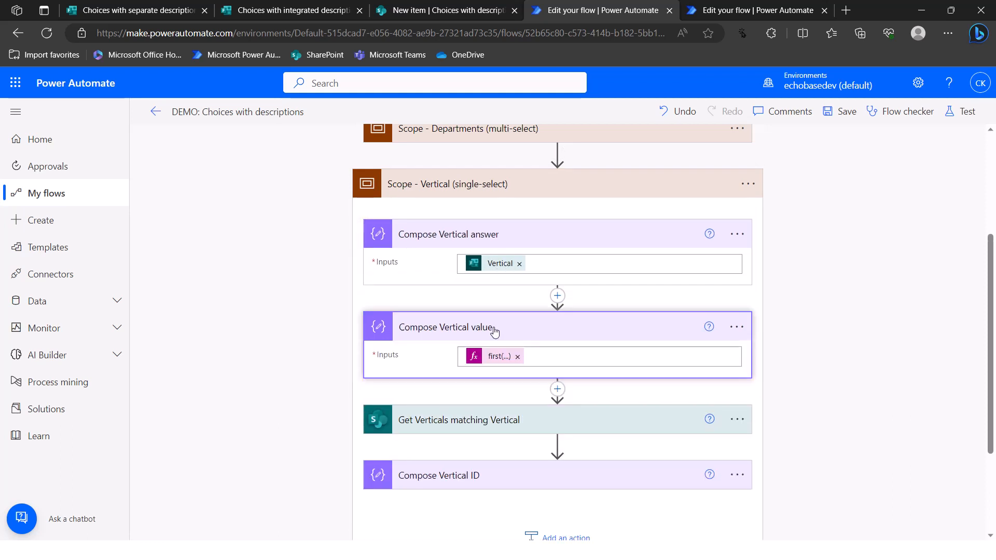
pyautogui.click(490, 362)
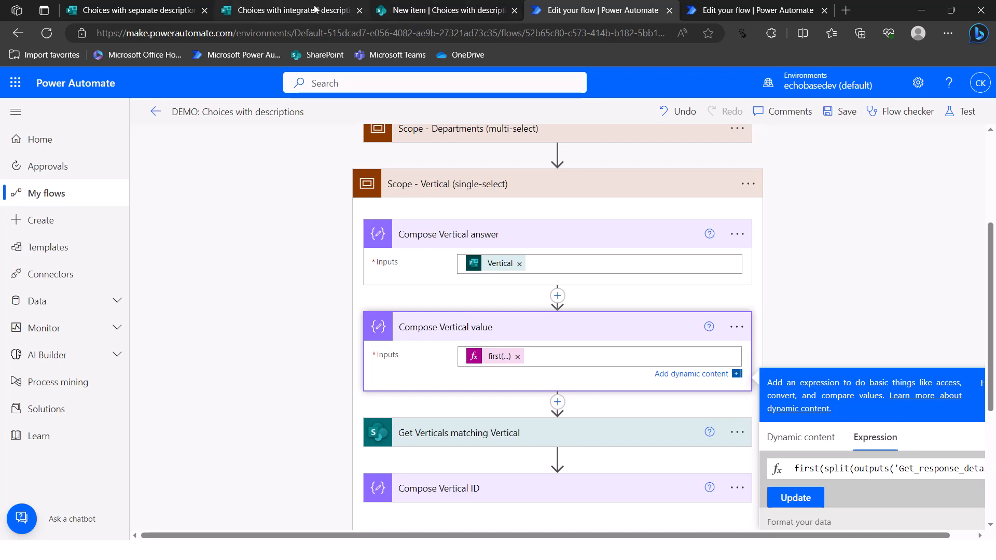
# - Leave the preview of the Choices with integrated descriptions form and examine the answer choices of question 3, Vertical
pyautogui.click(281, 9)
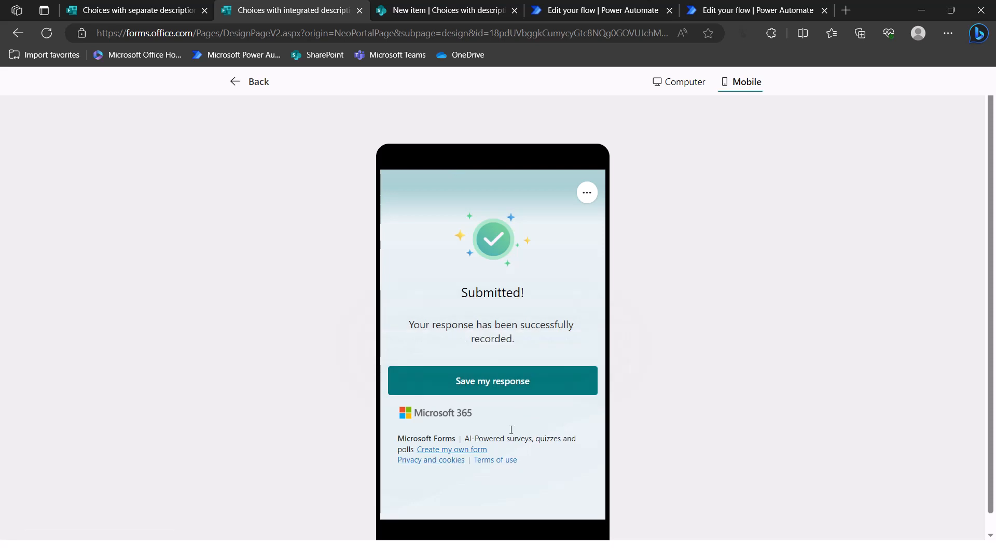
pyautogui.click(242, 83)
pyautogui.scroll(-3, 405, 311)
pyautogui.scroll(-6, 312, 314)
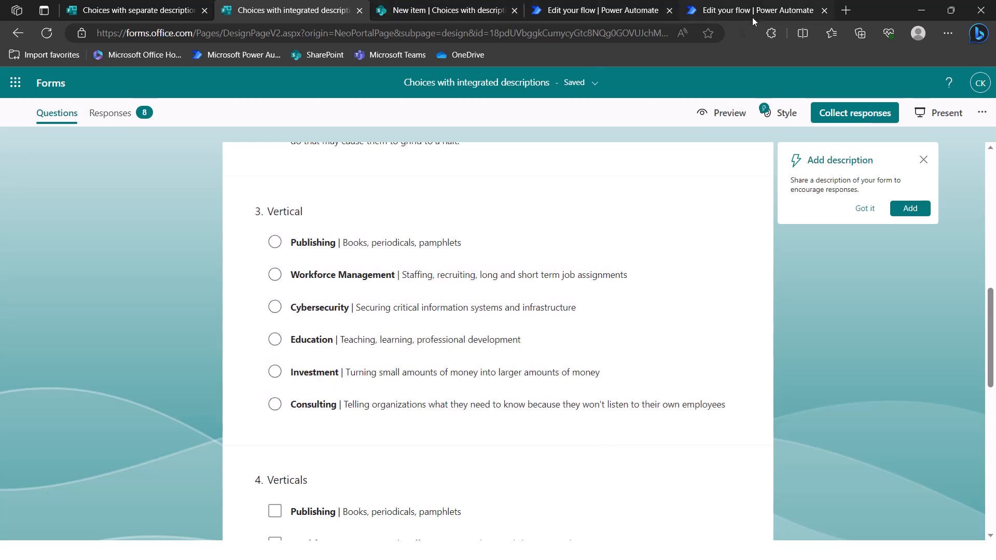
# - Return to the demo flow and examine the ' | ' delimiter in Compose Vertical value's first(split(...)) expression
pyautogui.click(658, 10)
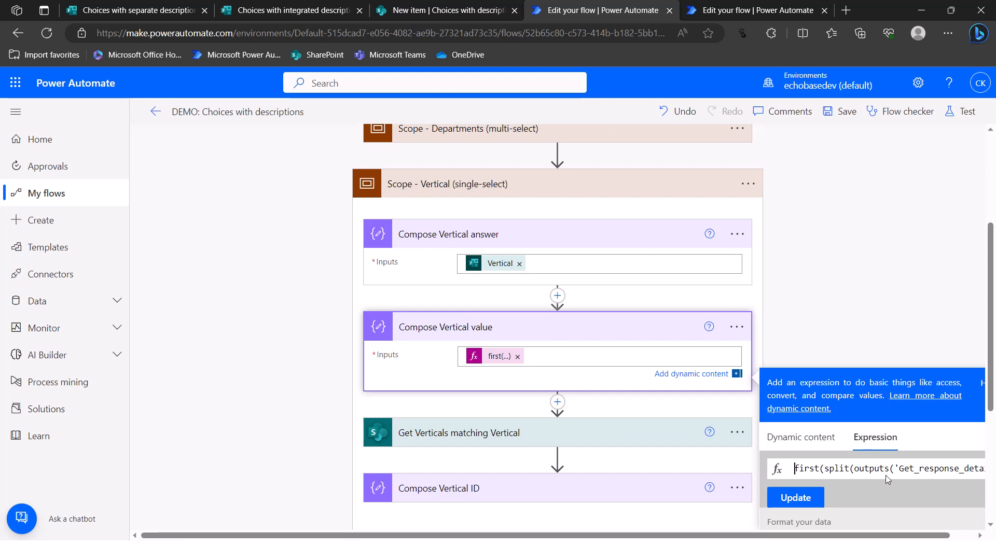
pyautogui.moveTo(927, 469); pyautogui.dragTo(991, 467)
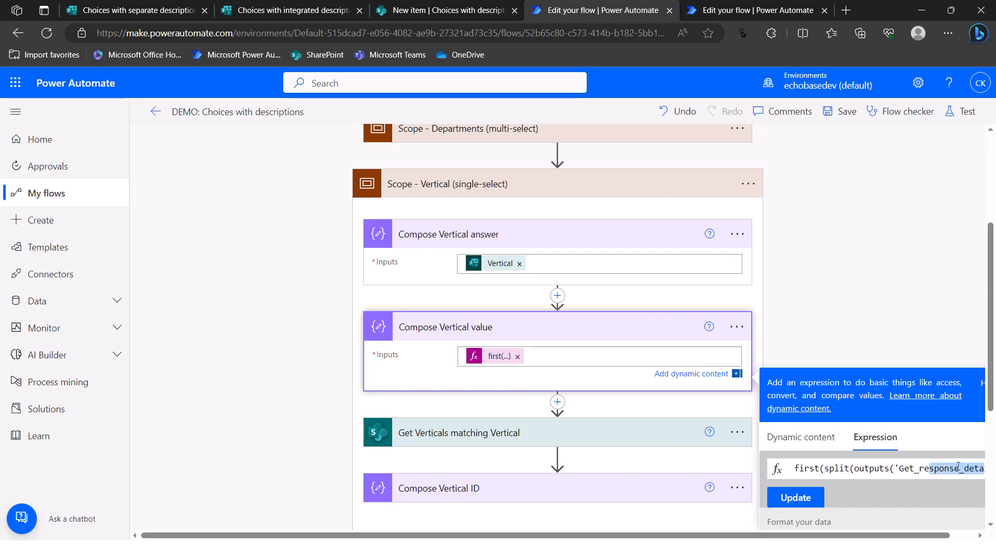
pyautogui.press('End')
pyautogui.moveTo(954, 469); pyautogui.dragTo(968, 470)
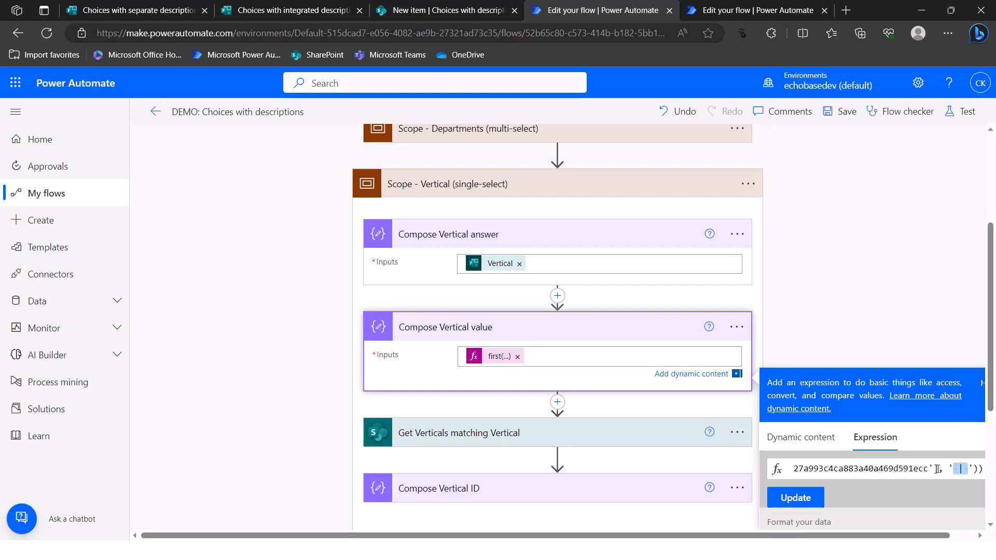
pyautogui.click(917, 298)
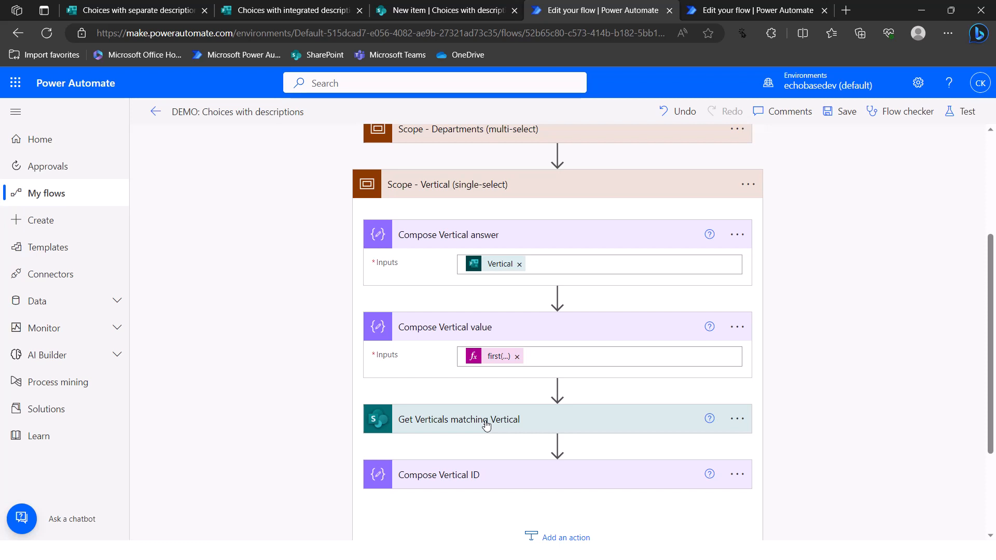
# - Open the MS Forms Sandbox site's Verticals list in a new browser tab and examine its items
pyautogui.click(424, 10)
pyautogui.scroll(-4, 78, 462)
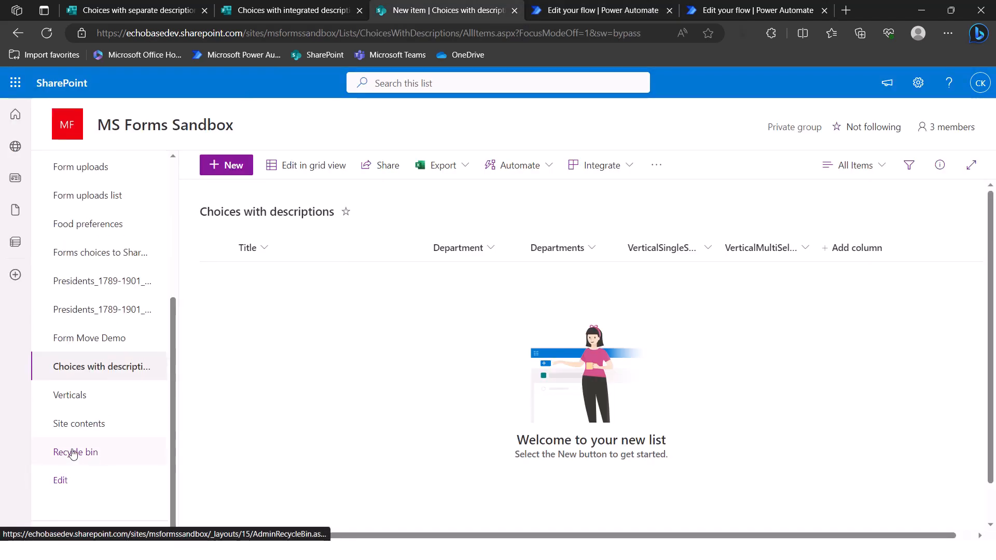
pyautogui.rightClick(77, 399)
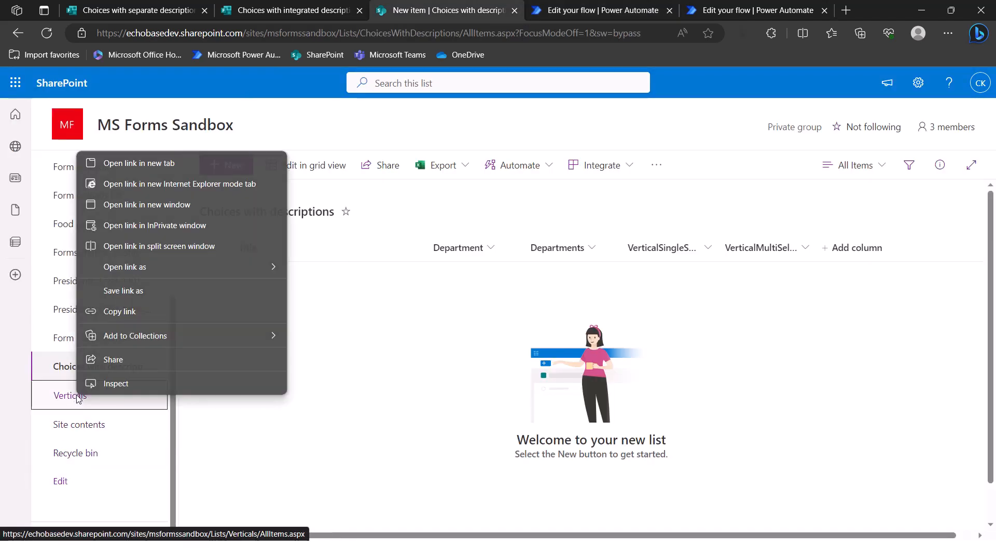
pyautogui.click(143, 166)
pyautogui.click(525, 10)
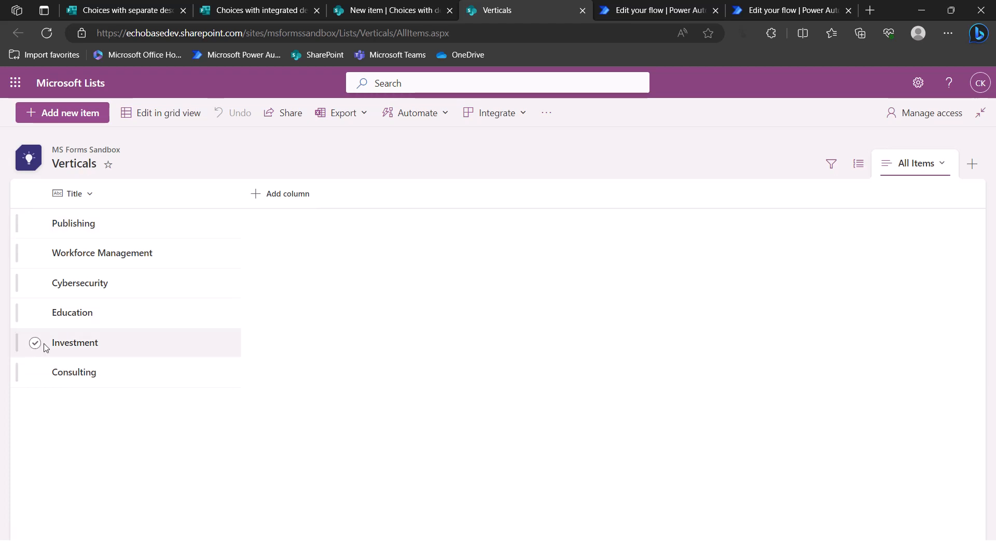
# - Review the VerticalSingleSelect options in a new Choices with descriptions item, and return to the Verticals list
pyautogui.click(393, 11)
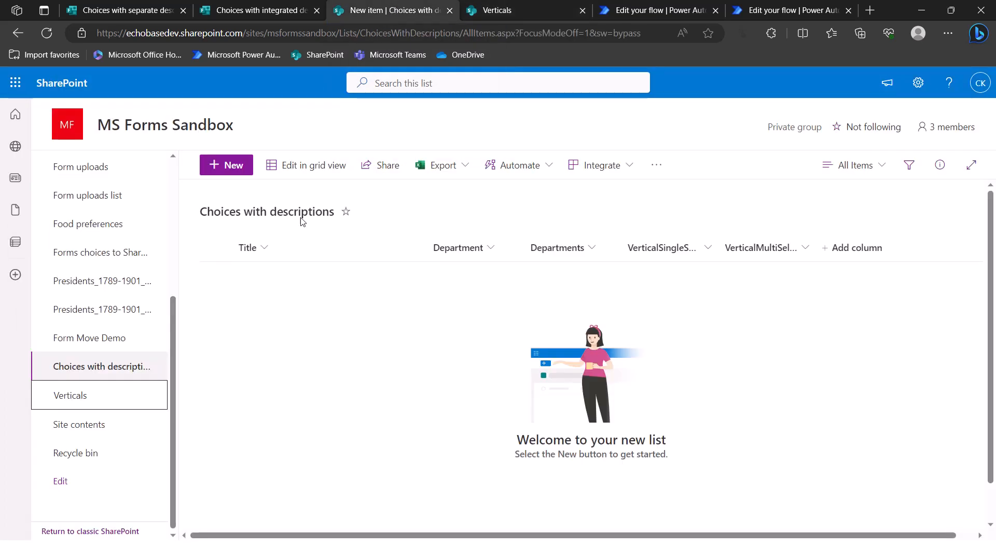
pyautogui.click(232, 177)
pyautogui.click(531, 353)
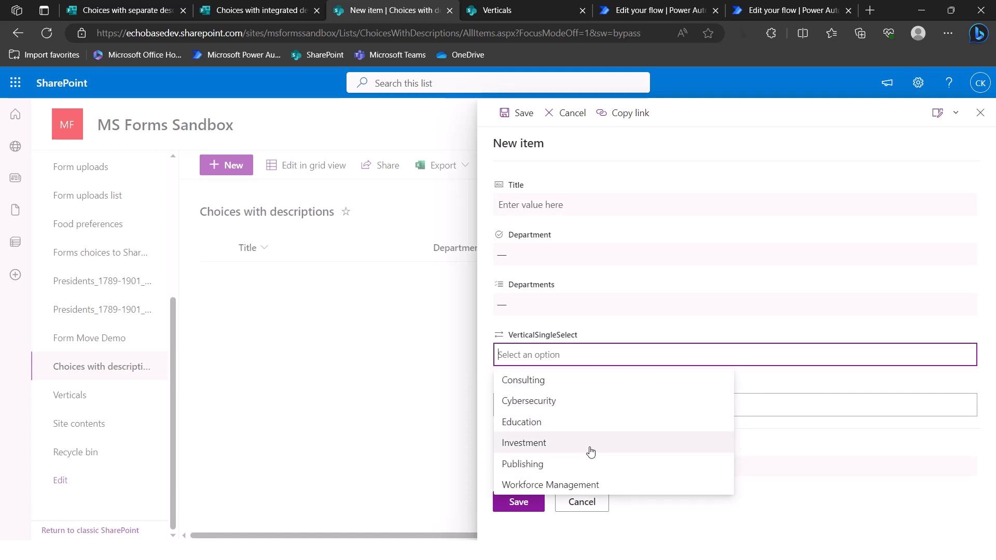
pyautogui.click(743, 385)
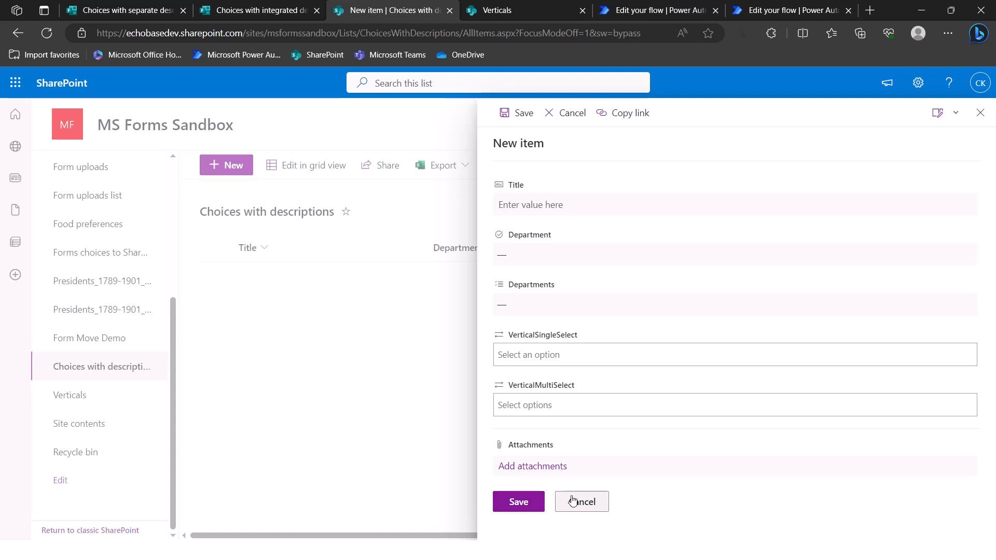
pyautogui.click(508, 12)
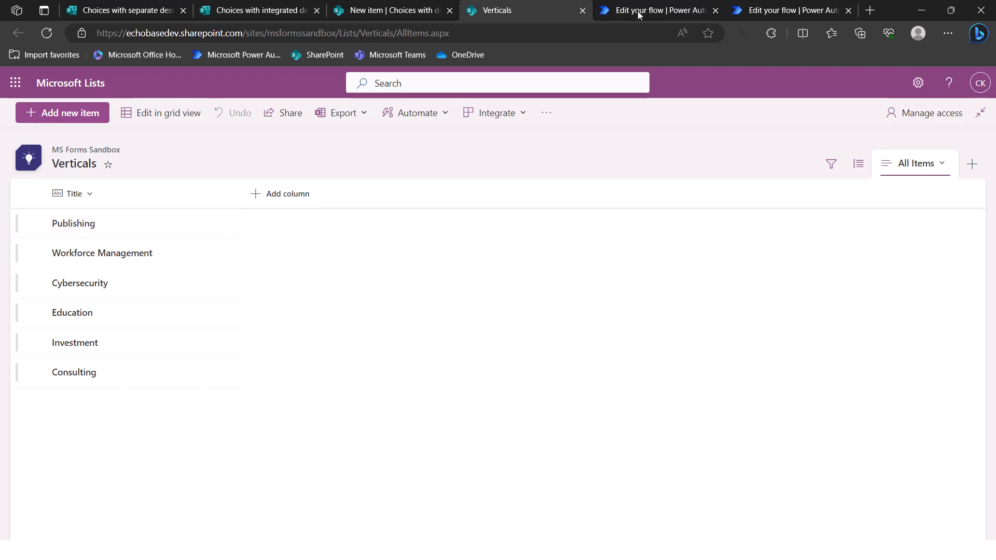
# - Collapse both Compose actions in the demo flow and examine the Filter Query in Get Verticals matching Vertical's advanced options
pyautogui.click(657, 10)
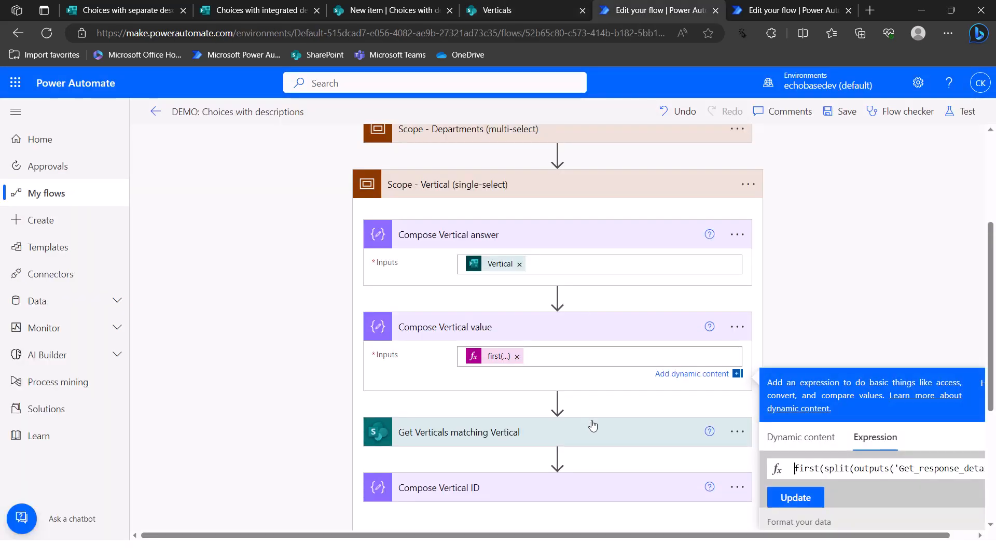
pyautogui.click(590, 324)
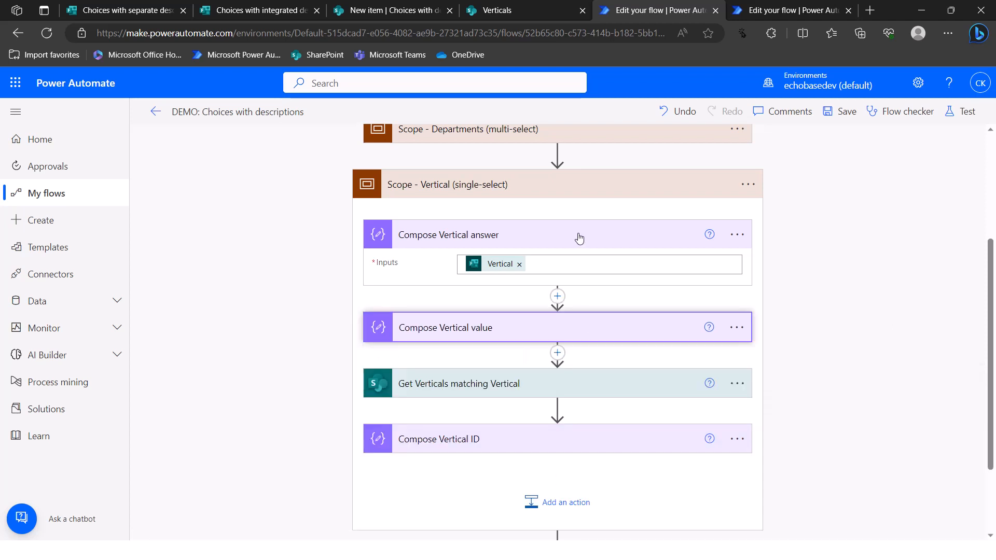
pyautogui.click(579, 237)
pyautogui.click(587, 348)
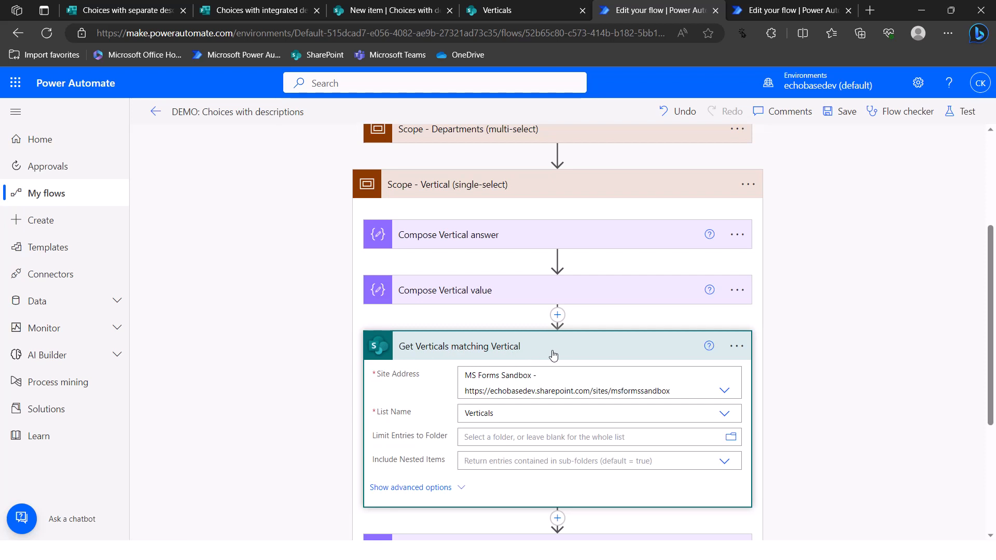
pyautogui.click(419, 488)
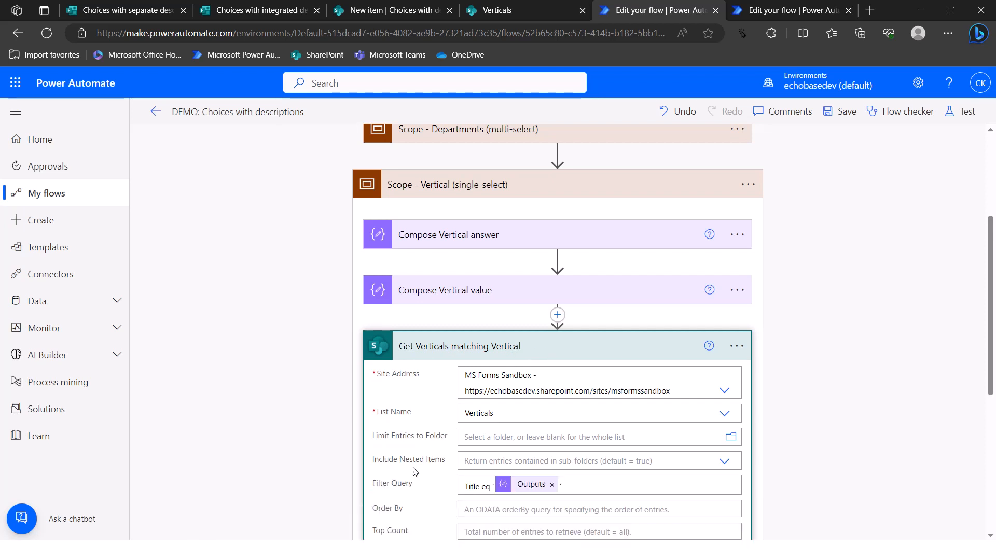
pyautogui.scroll(-2, 413, 450)
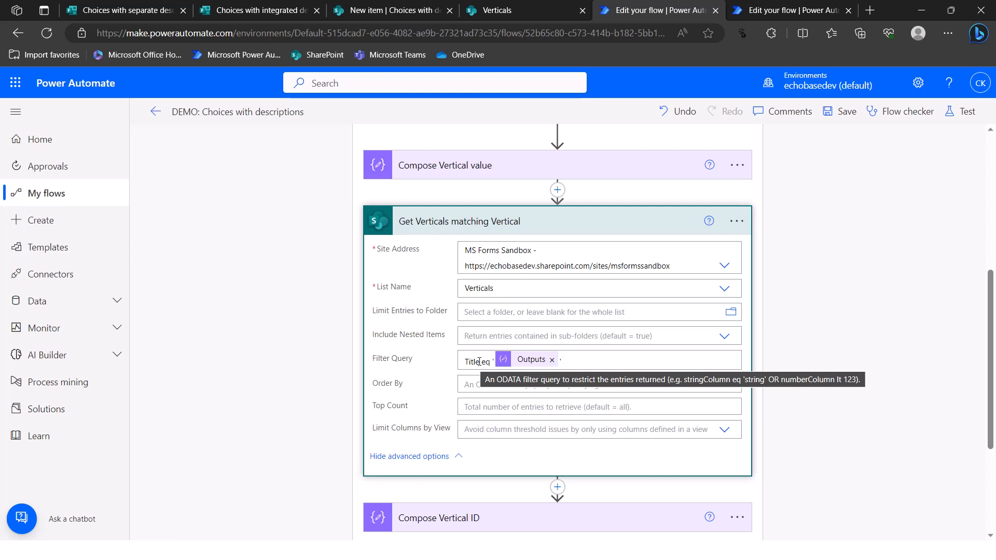
pyautogui.doubleClick(479, 362)
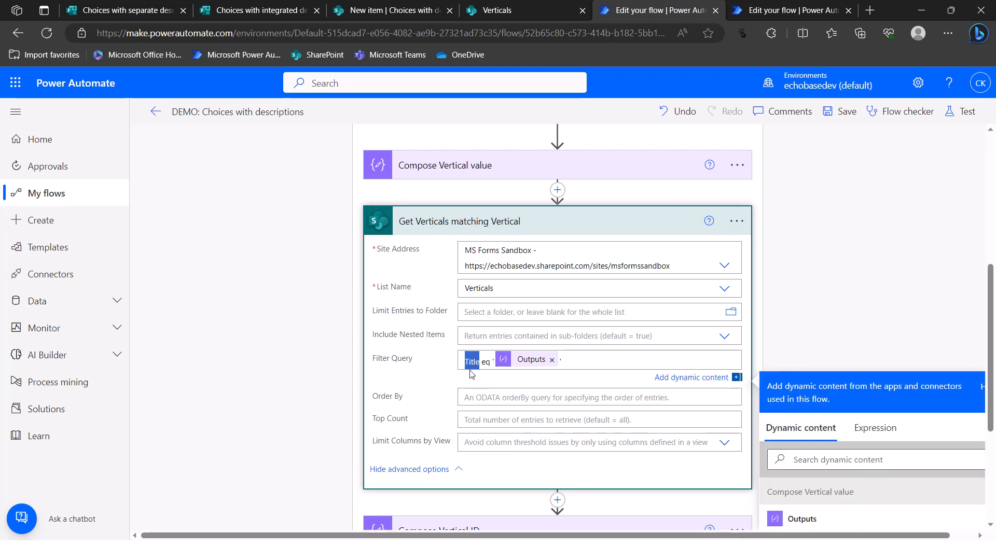
# - Replace the Outputs token in the Title eq '' Filter Query with the first(split(...)) expression copied from Compose Vertical value
pyautogui.click(533, 168)
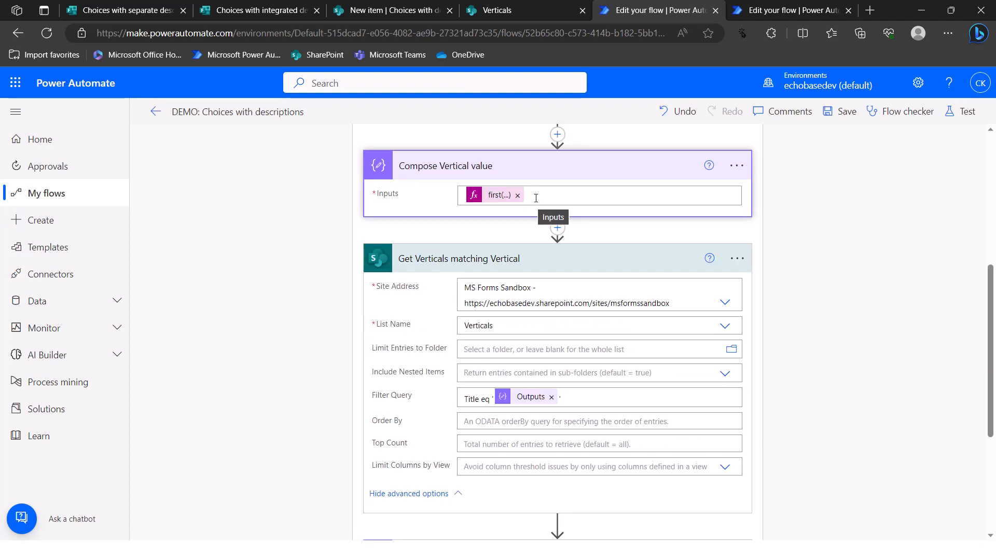
pyautogui.click(498, 195)
pyautogui.doubleClick(799, 307)
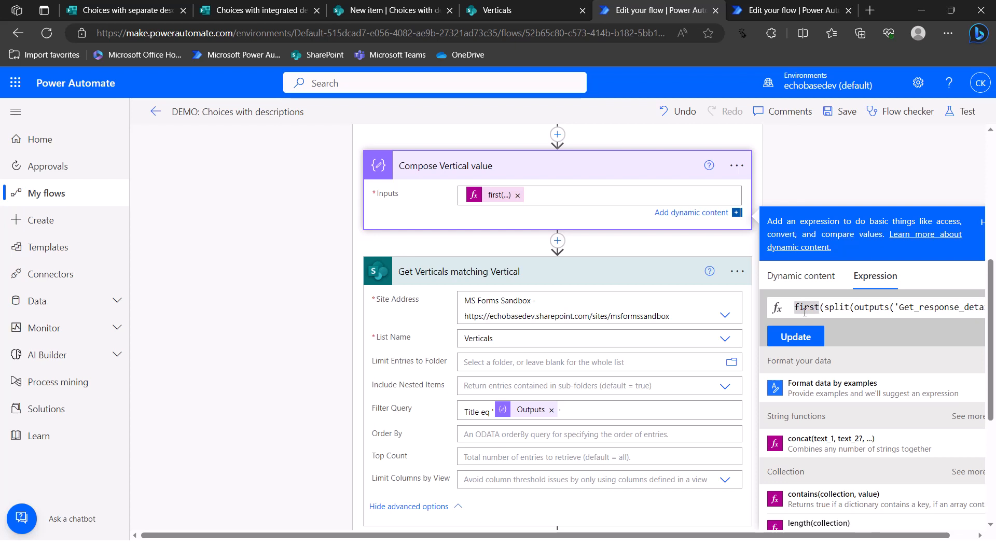
pyautogui.hotkey('ctrl', 'a')
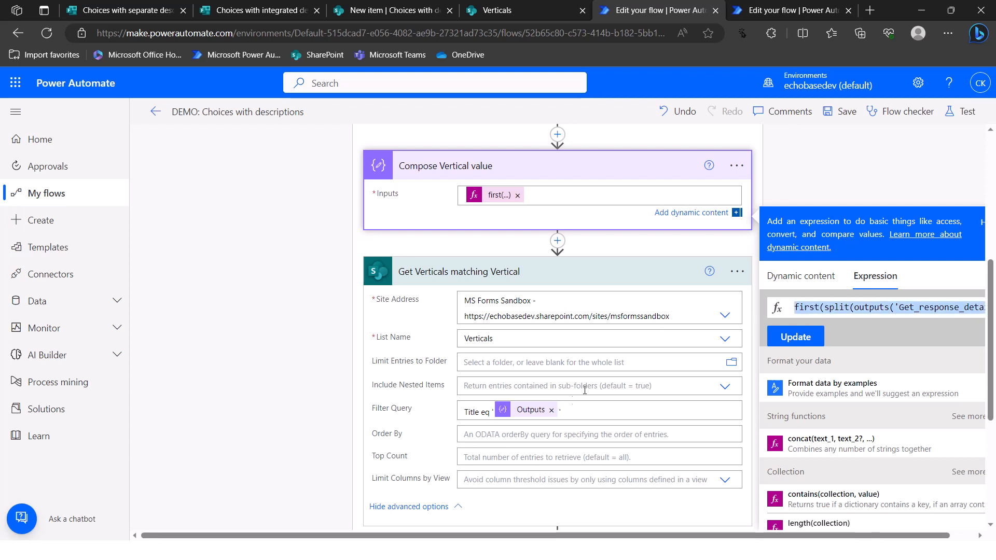
pyautogui.click(494, 410)
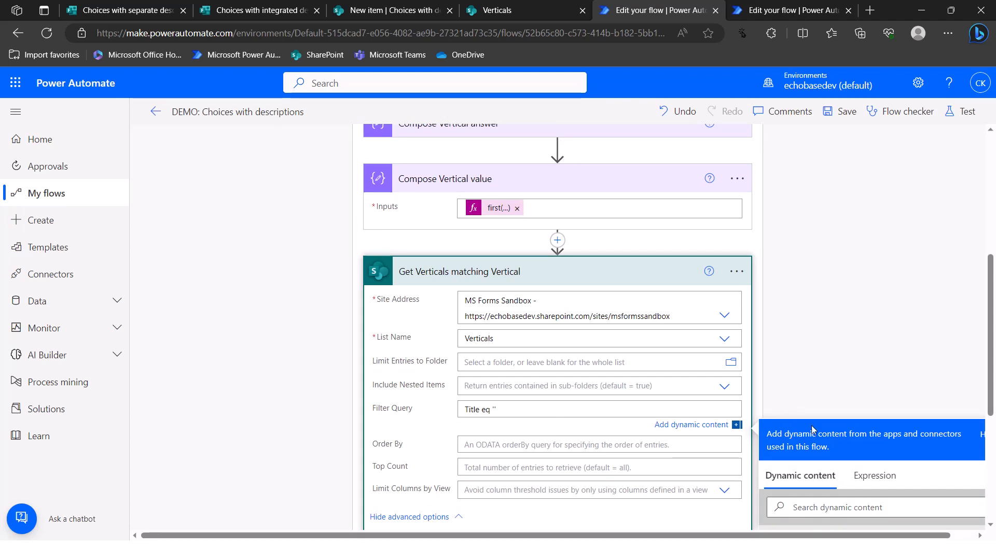
pyautogui.click(890, 480)
pyautogui.hotkey('ctrl', 'v')
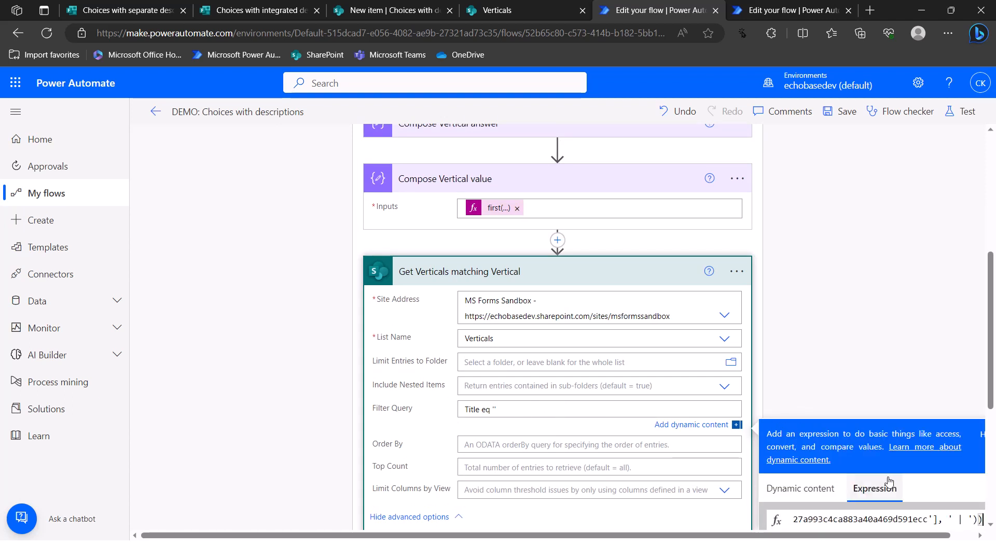
pyautogui.scroll(-3, 843, 399)
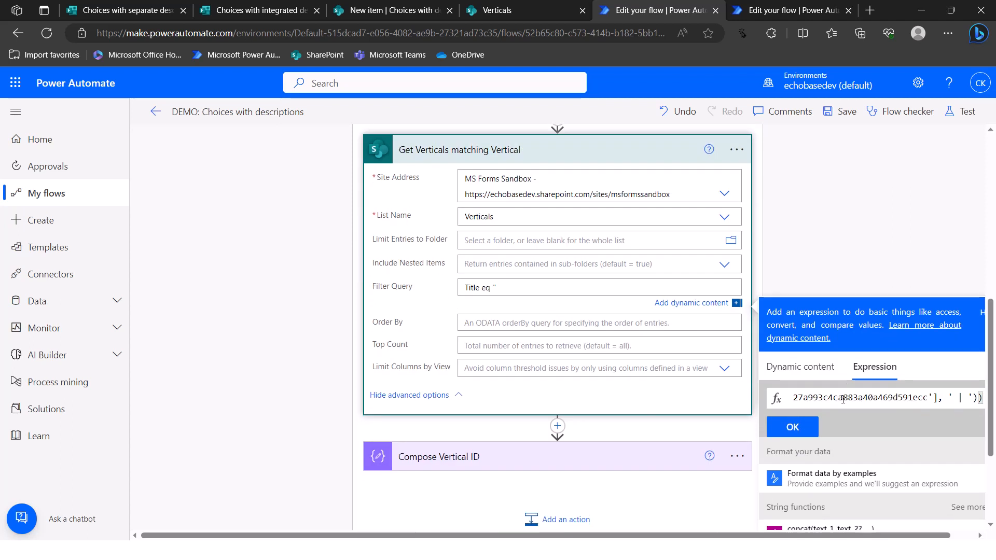
pyautogui.click(793, 427)
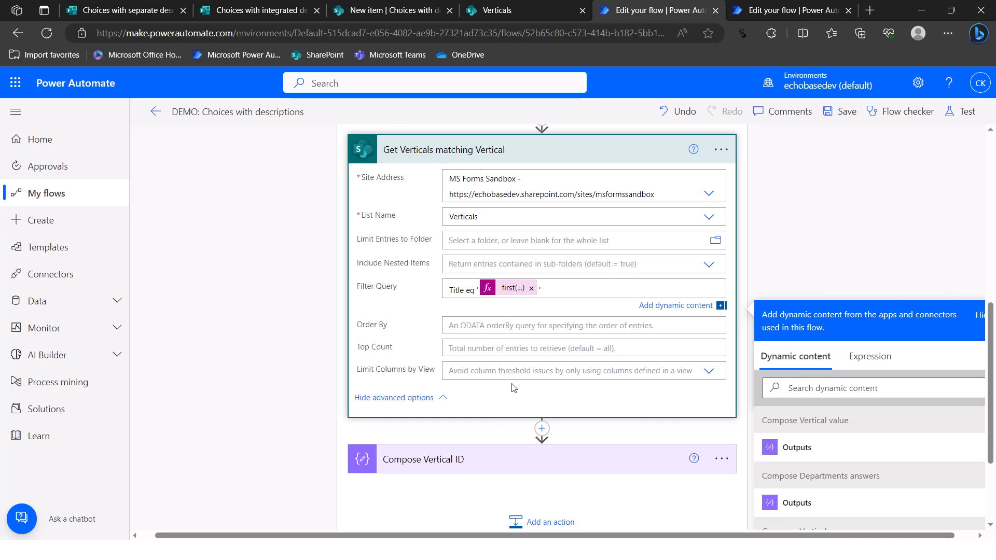
# - Expand the Compose Vertical ID action and remove the existing first(...) expression from its Inputs
pyautogui.click(510, 464)
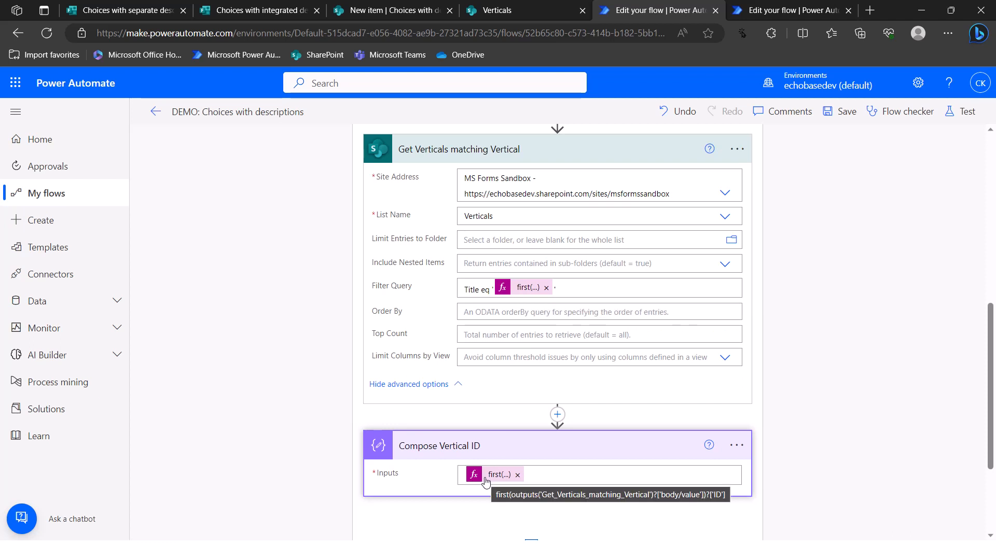
pyautogui.click(517, 475)
pyautogui.scroll(-3, 535, 365)
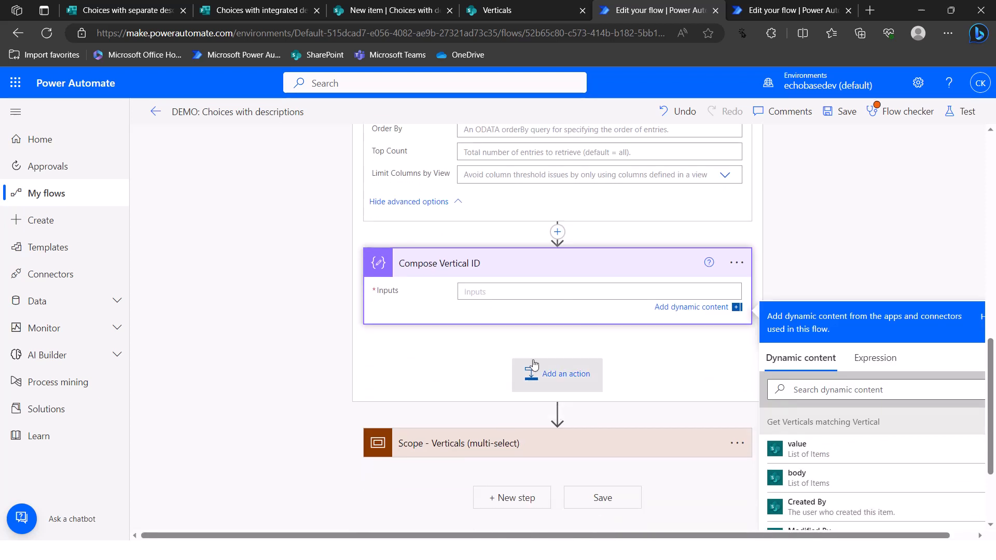
# - Start a new Compose Vertical ID expression with first() wrapped around the value output of Get Verticals matching Vertical
pyautogui.click(876, 359)
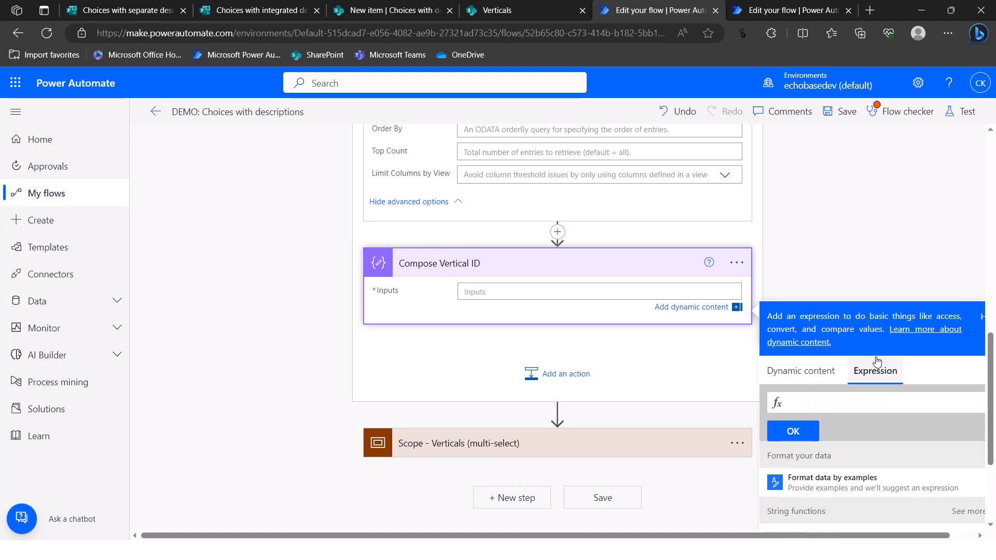
pyautogui.write('first*(')
pyautogui.press('BackSpace')
pyautogui.press('BackSpace')
pyautogui.write('(')
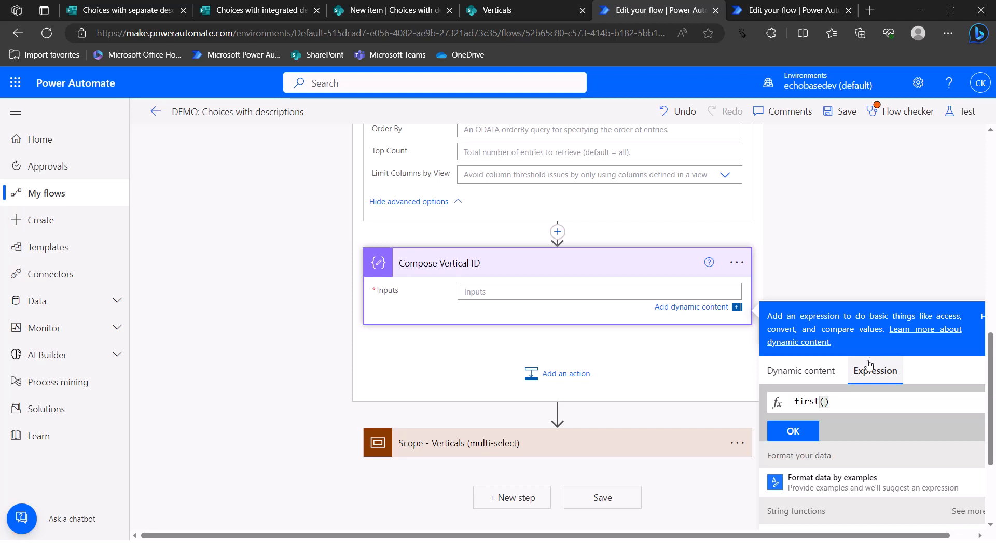
pyautogui.click(823, 373)
pyautogui.scroll(-1, 811, 484)
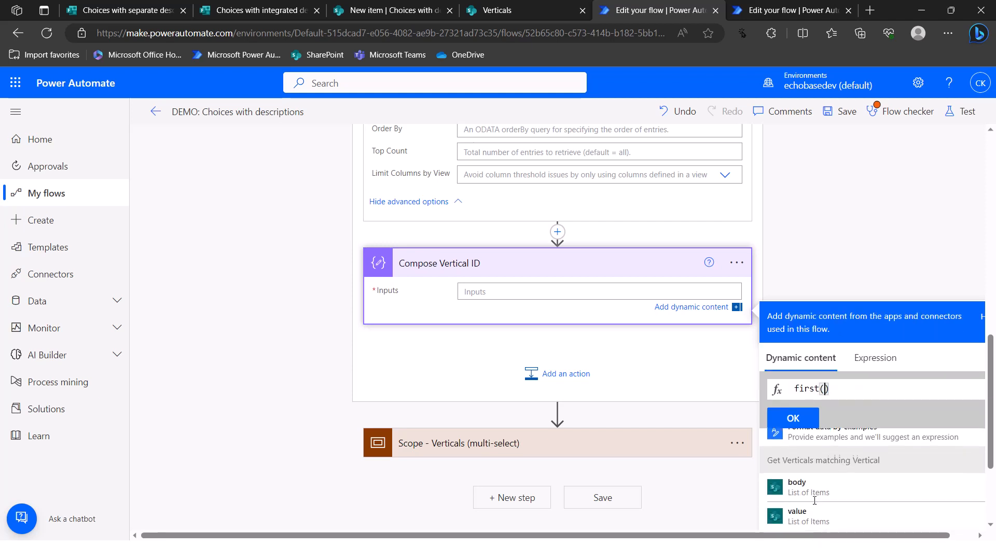
pyautogui.scroll(1, 806, 474)
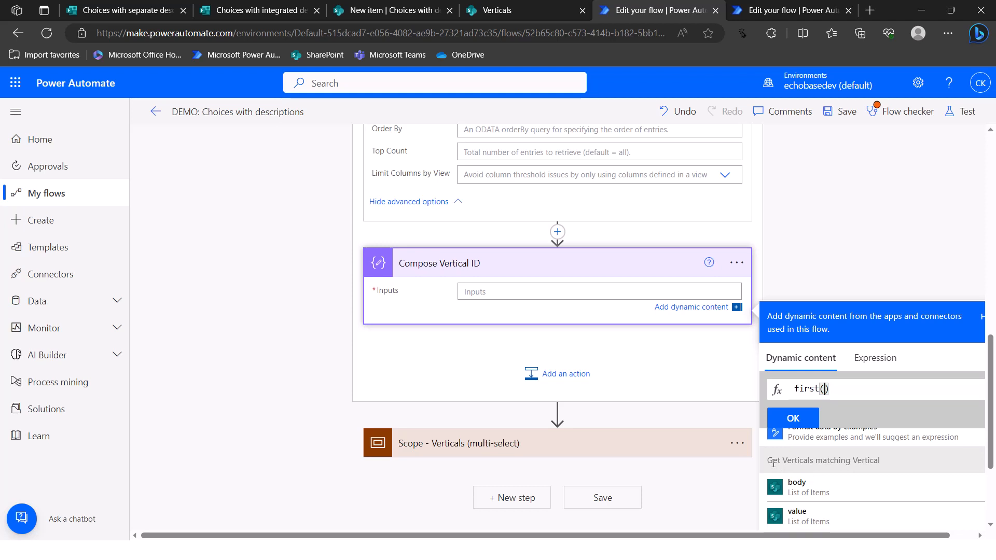
pyautogui.click(792, 520)
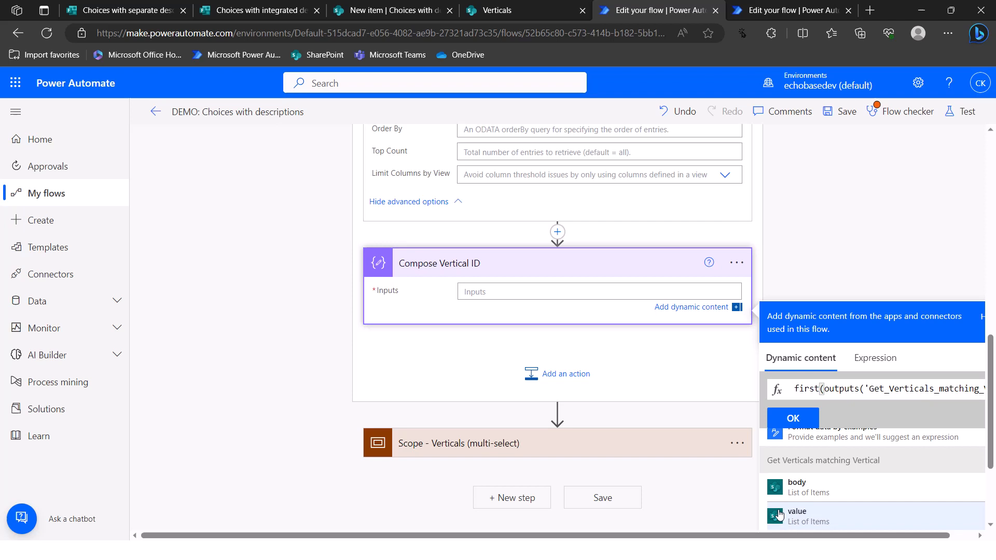
# - Append ?['ID'] to the first(...) expression, insert it into Compose Vertical ID's Inputs, and save the flow
pyautogui.doubleClick(848, 389)
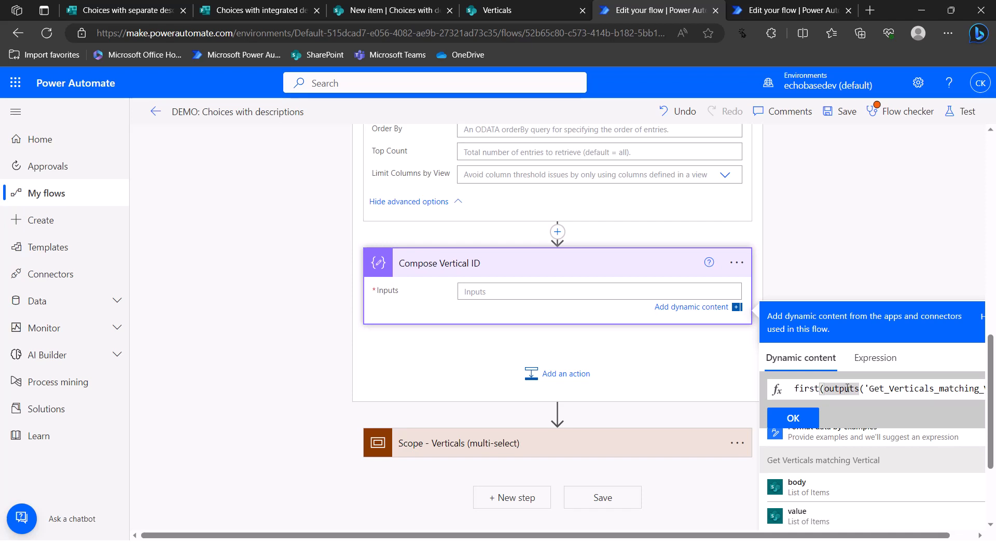
pyautogui.press('End')
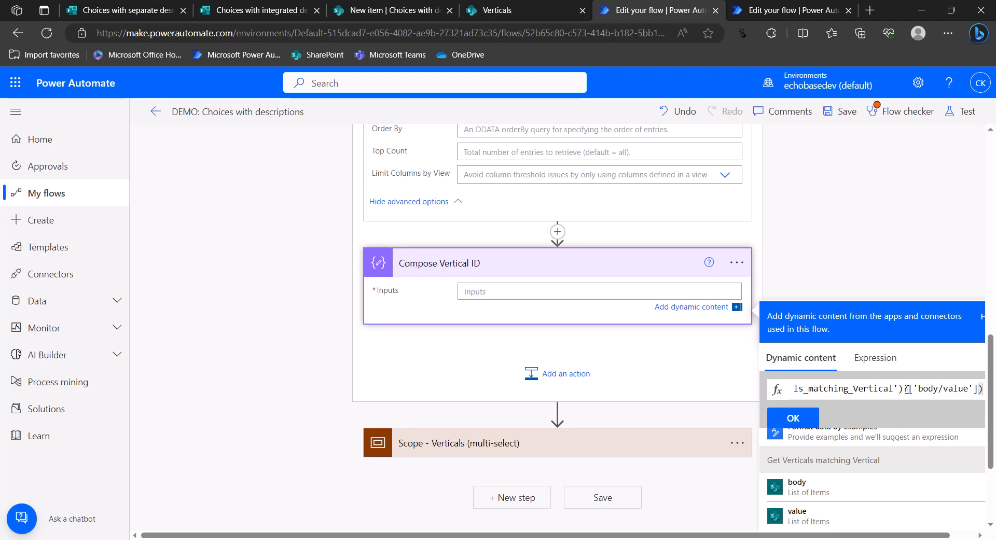
pyautogui.moveTo(902, 390); pyautogui.dragTo(979, 389)
pyautogui.hotkey('ctrl', 'a')
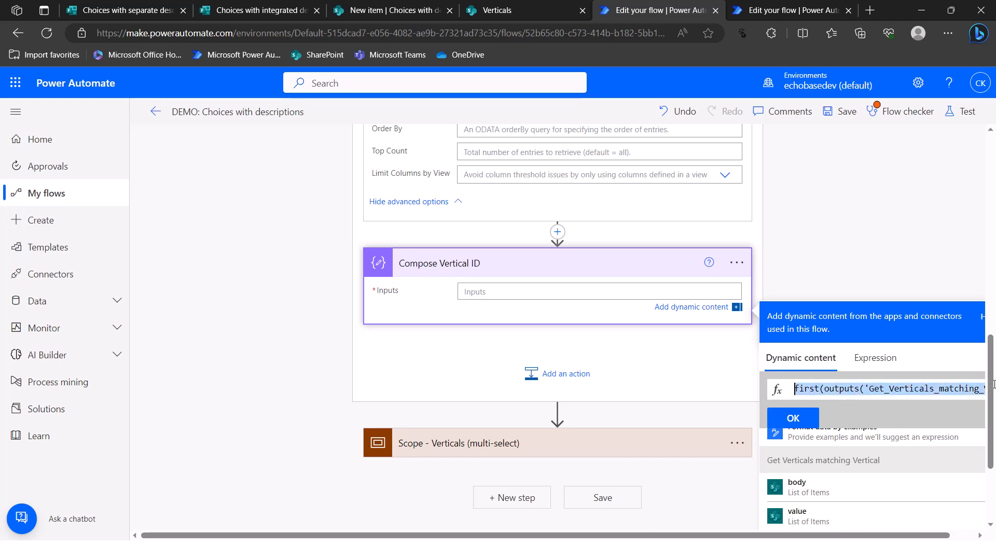
pyautogui.doubleClick(942, 389)
pyautogui.press('End')
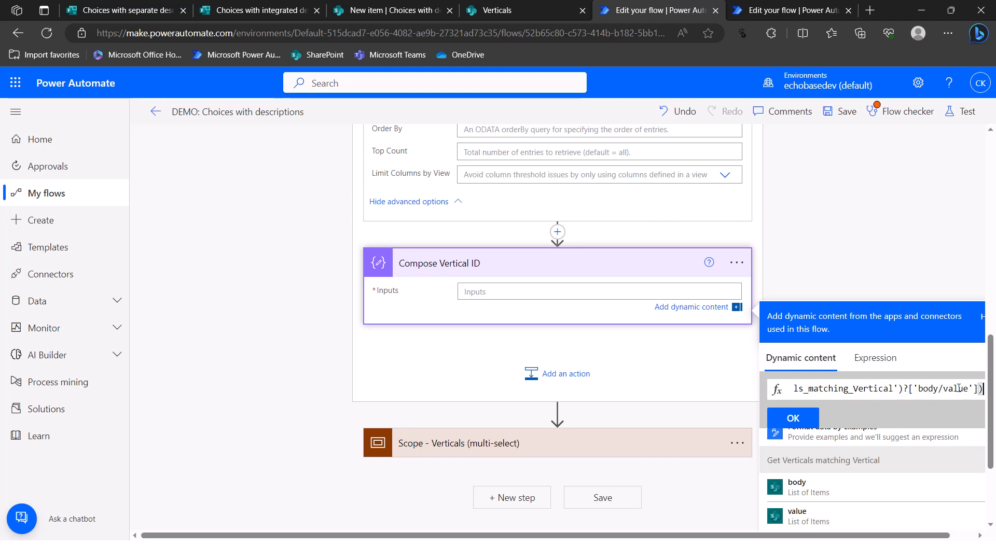
pyautogui.write('?')
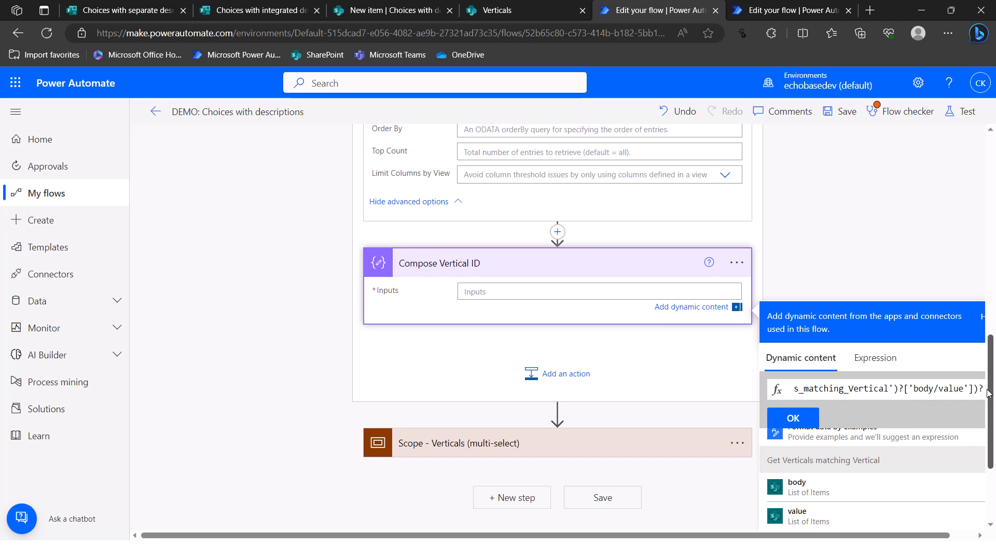
pyautogui.write("['")
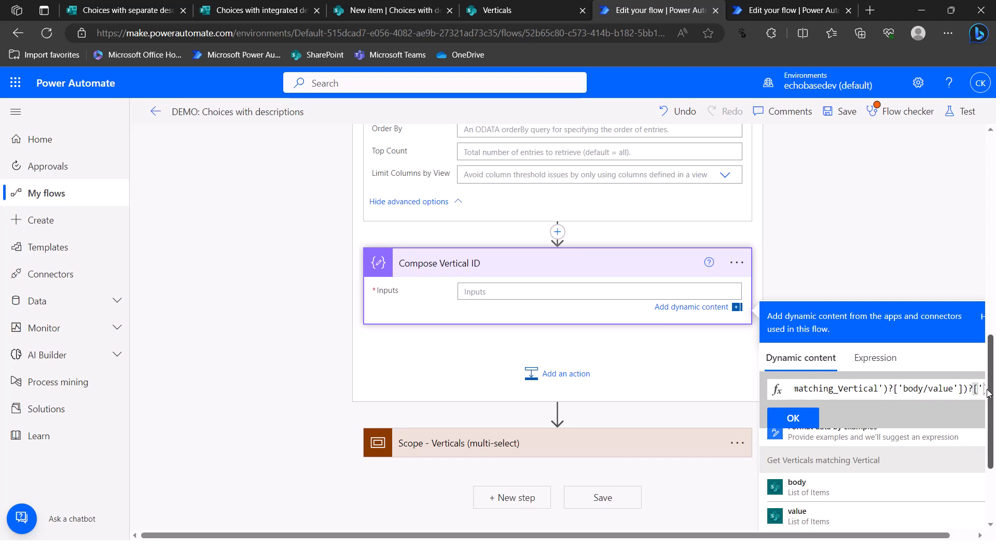
pyautogui.write('ID')
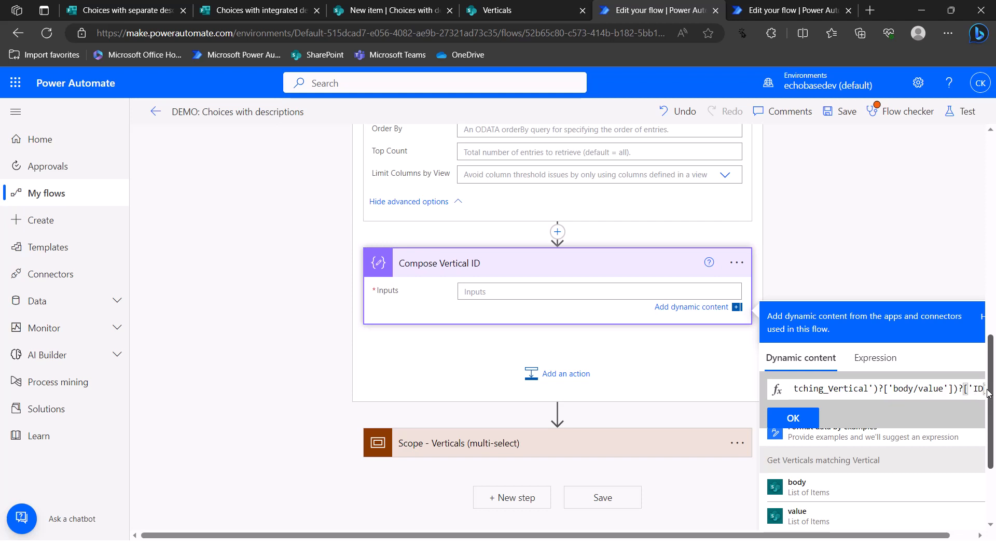
pyautogui.write("']")
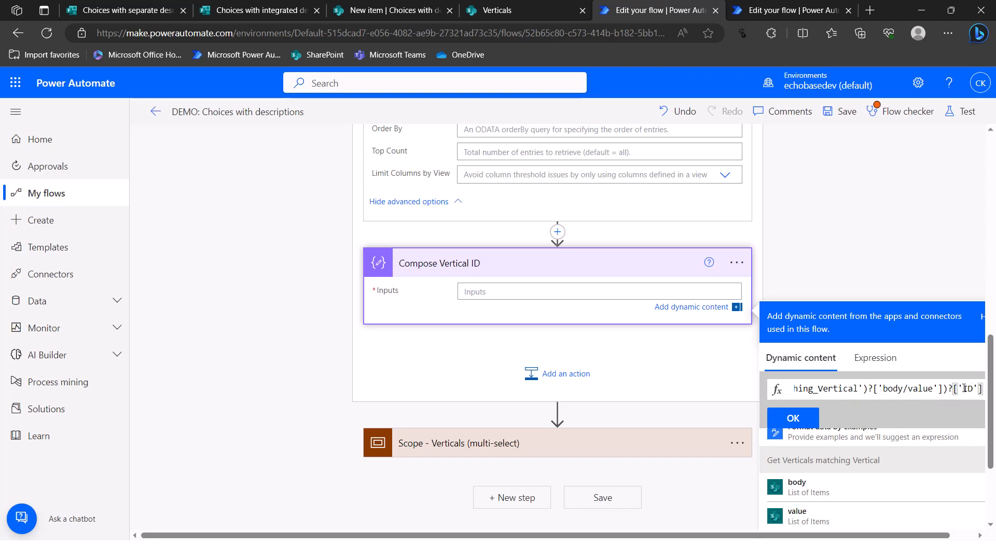
pyautogui.click(803, 415)
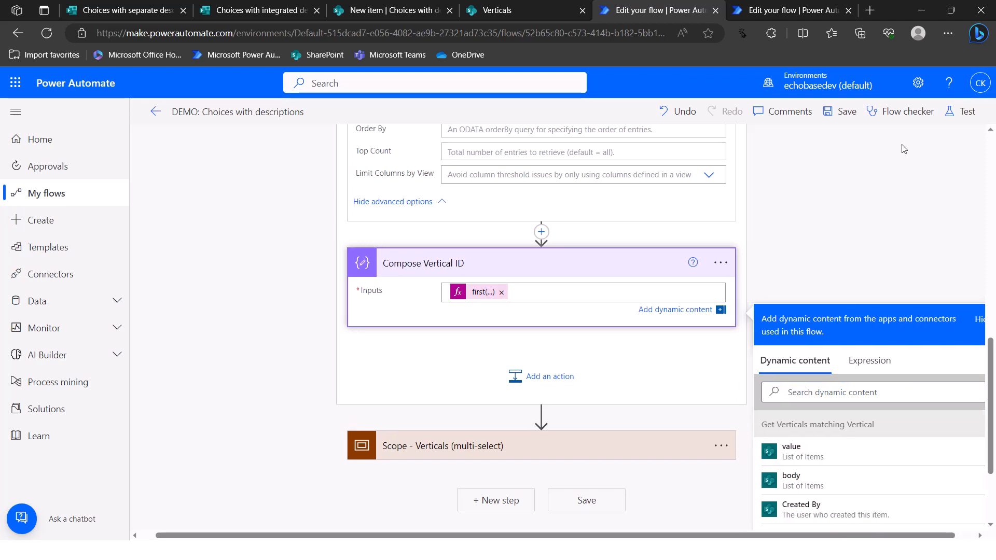
pyautogui.click(846, 111)
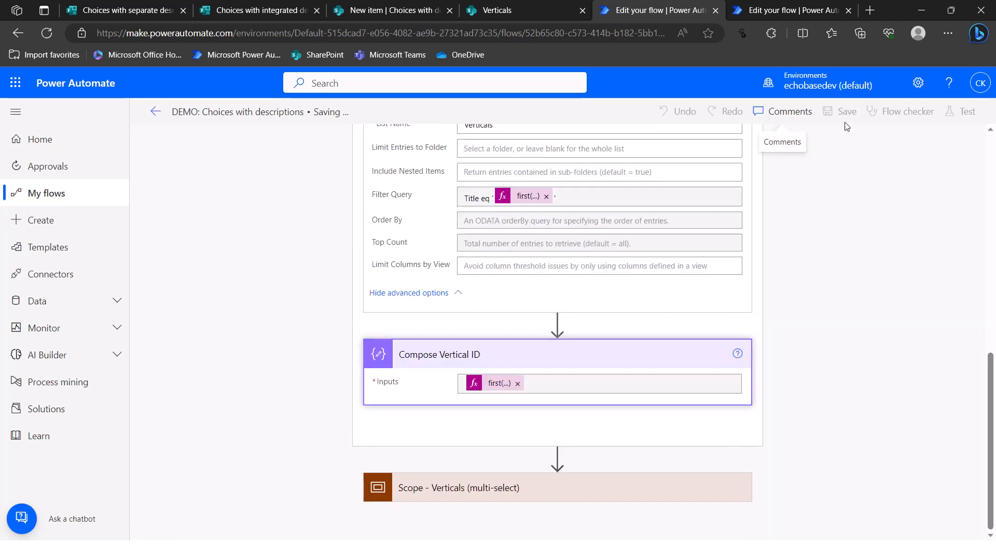
# - Add a SharePoint Create item action after Scope - Verticals (multi-select) at the end of the flow
pyautogui.scroll(3, 544, 365)
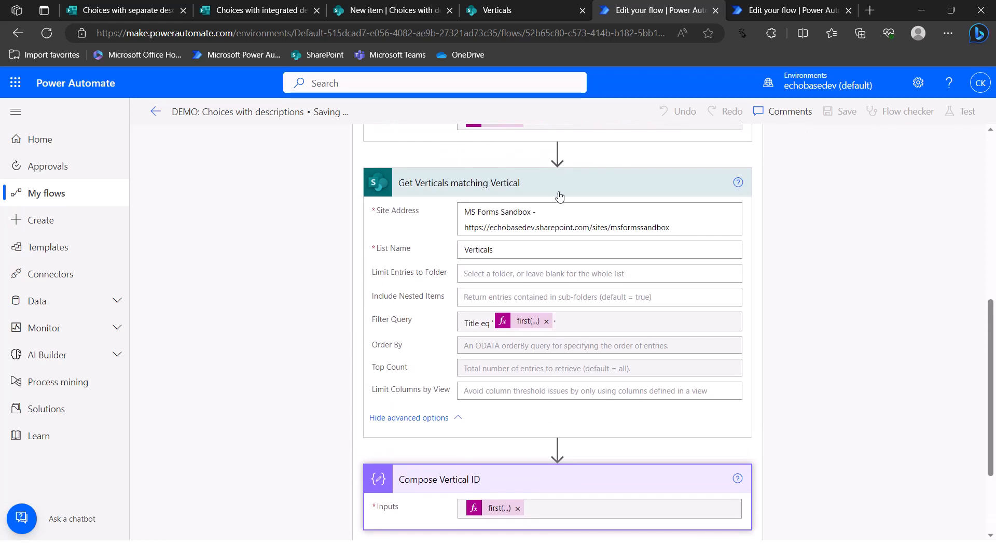
pyautogui.scroll(3, 560, 195)
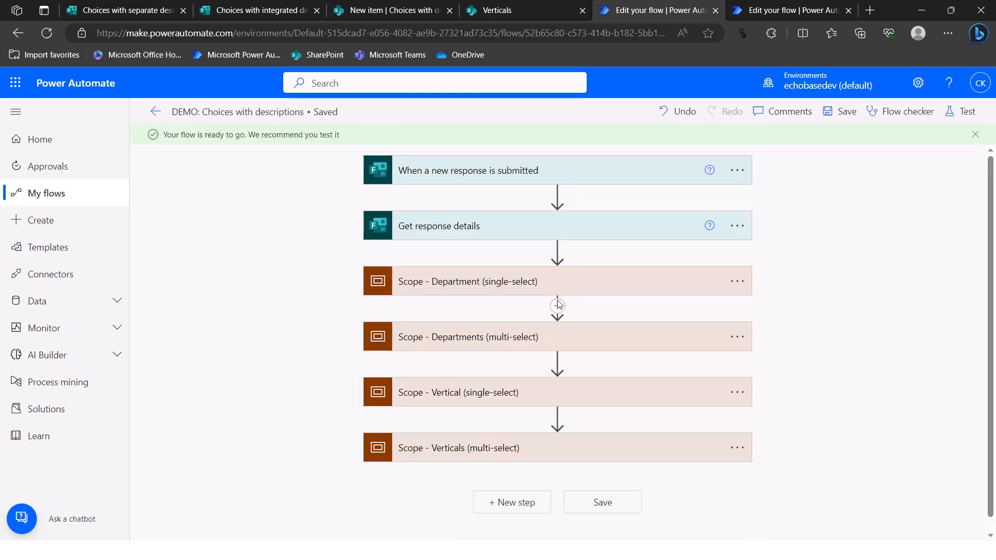
pyautogui.click(508, 488)
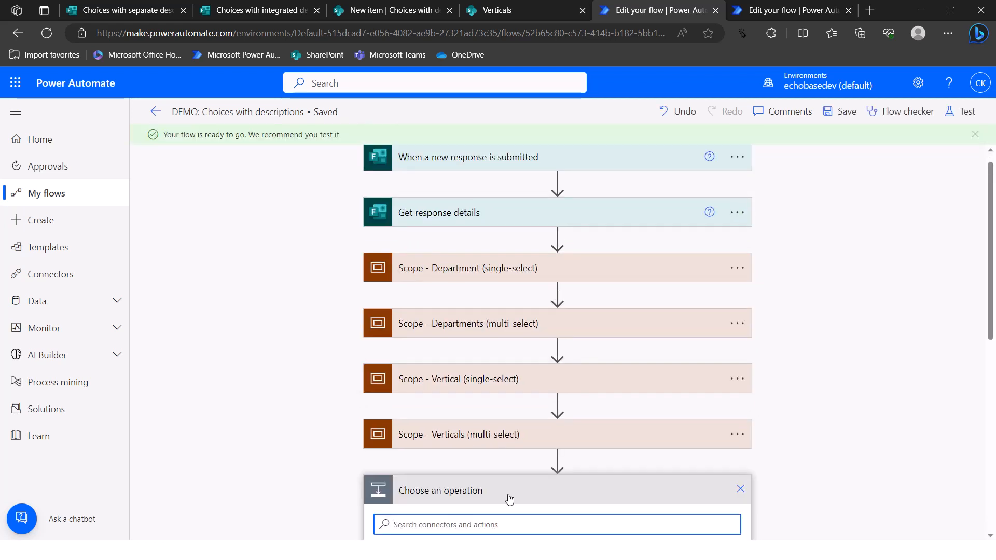
pyautogui.write('create item')
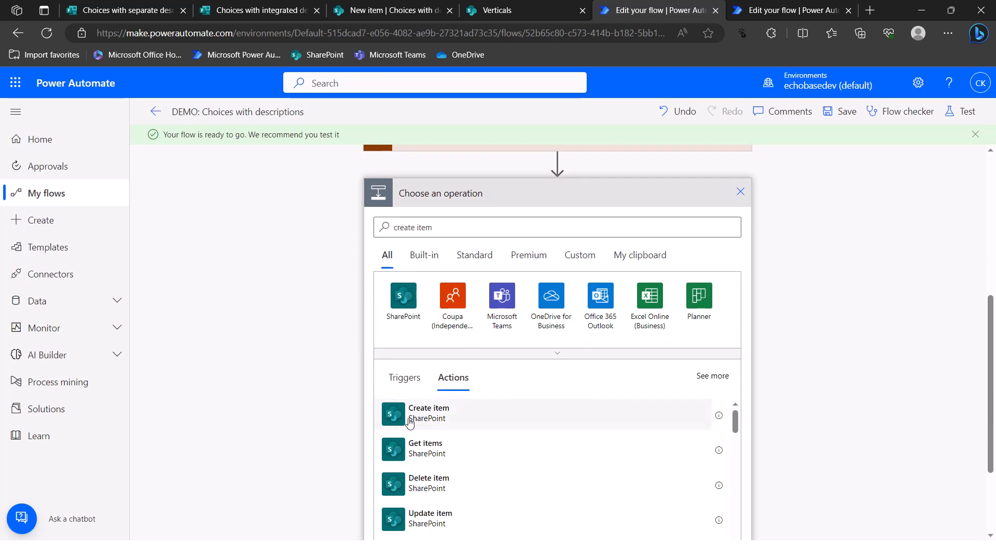
pyautogui.click(409, 415)
# - Set the Create item action's Site Address to MS Forms Sandbox and its List Name to Choices with descriptions
pyautogui.click(532, 408)
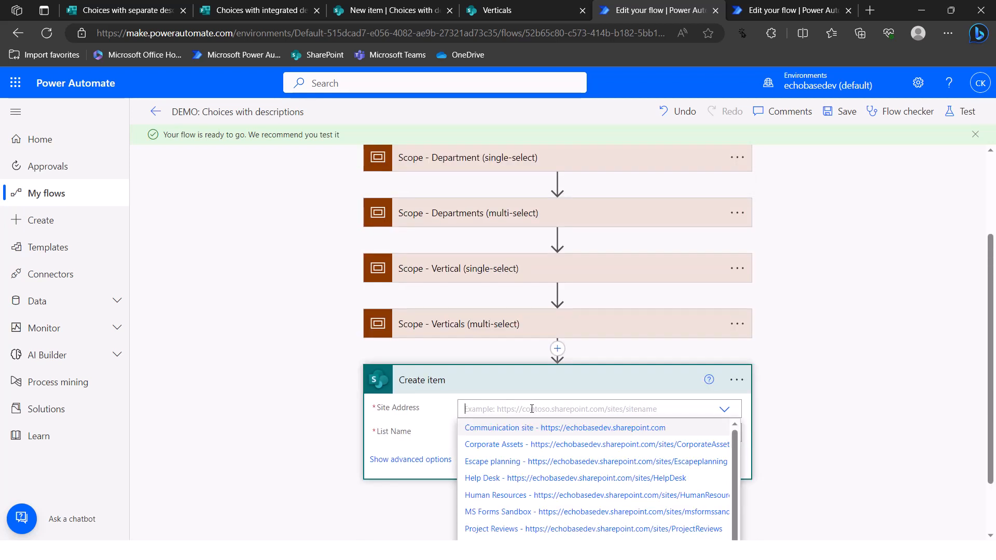
pyautogui.click(510, 513)
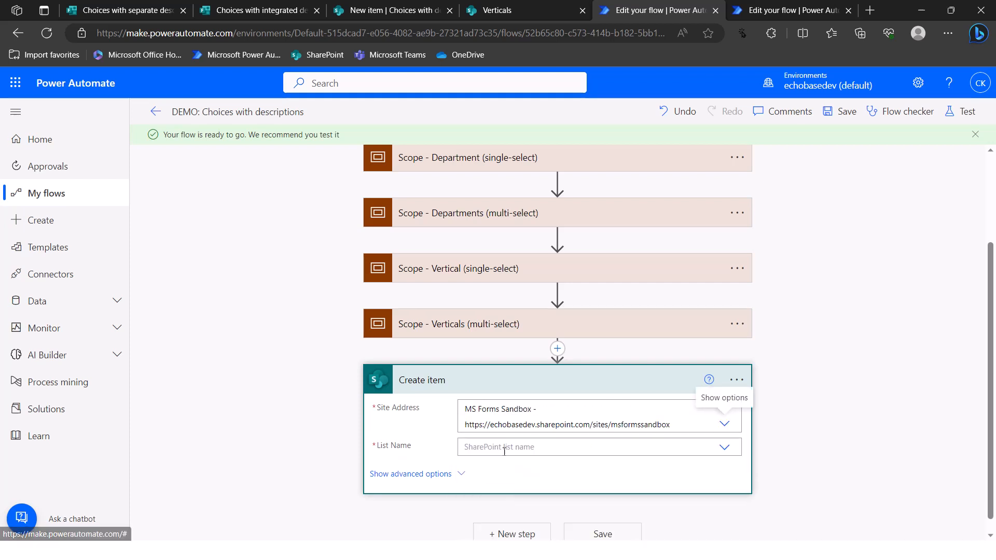
pyautogui.click(504, 447)
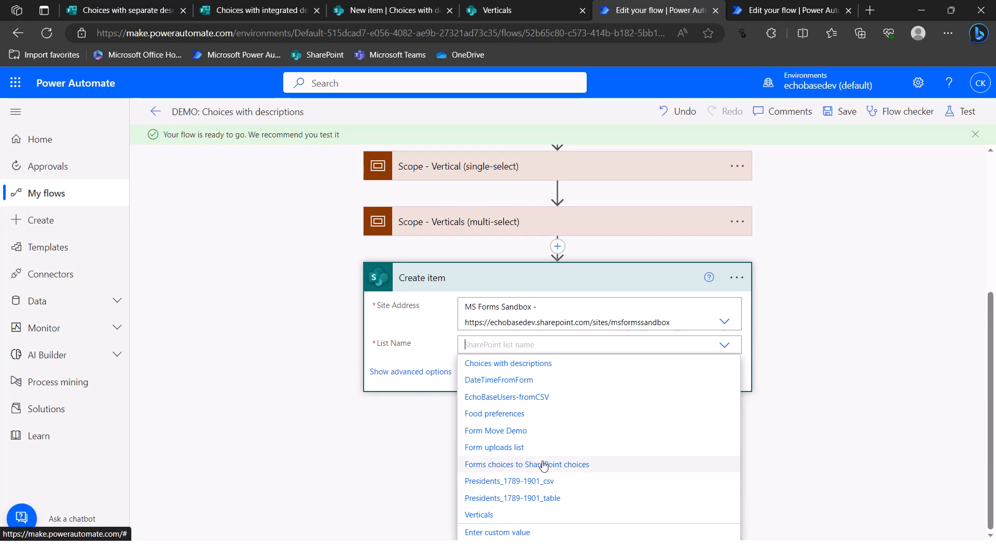
pyautogui.click(511, 363)
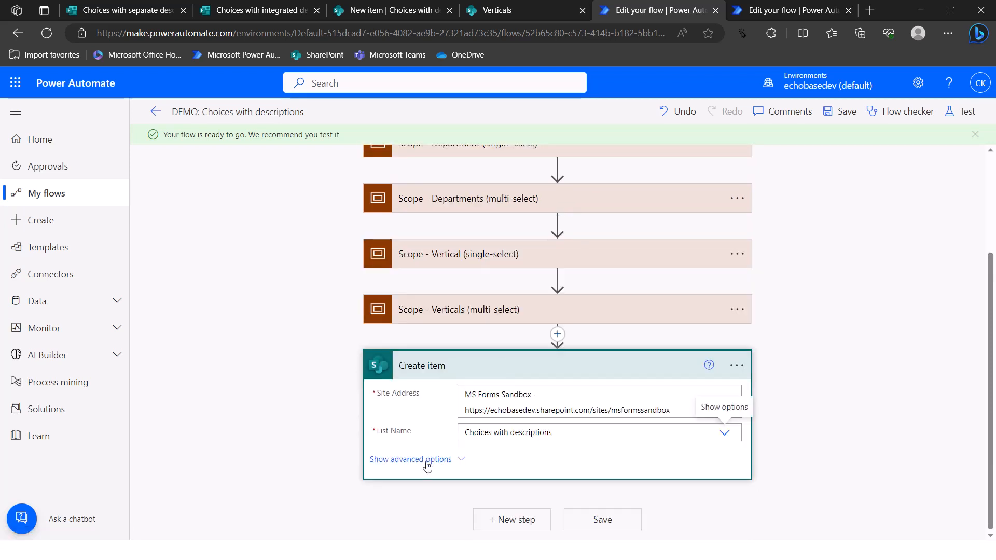
# - Show the Create item action's advanced options and set Title to the expression utcnow()
pyautogui.click(428, 460)
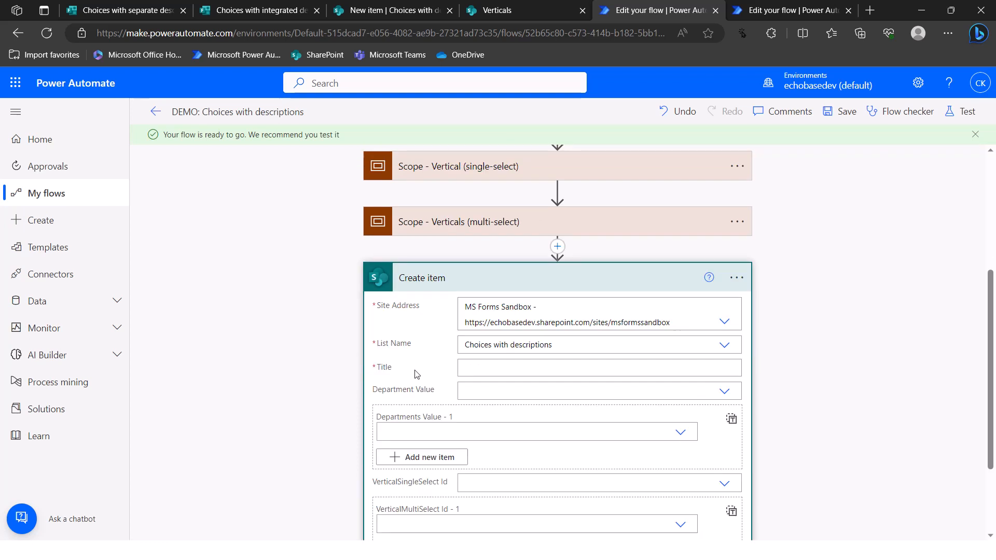
pyautogui.click(495, 369)
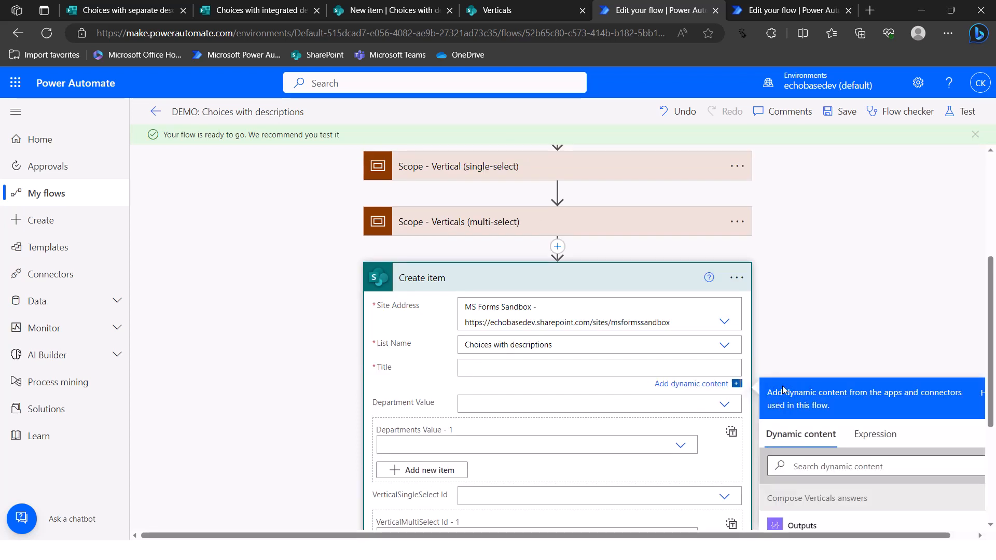
pyautogui.click(871, 442)
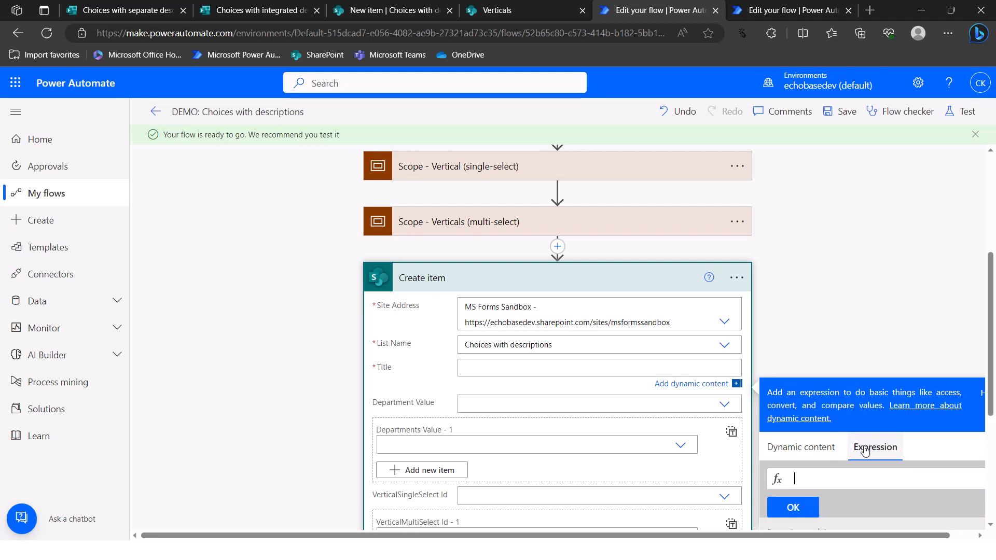
pyautogui.write('utc')
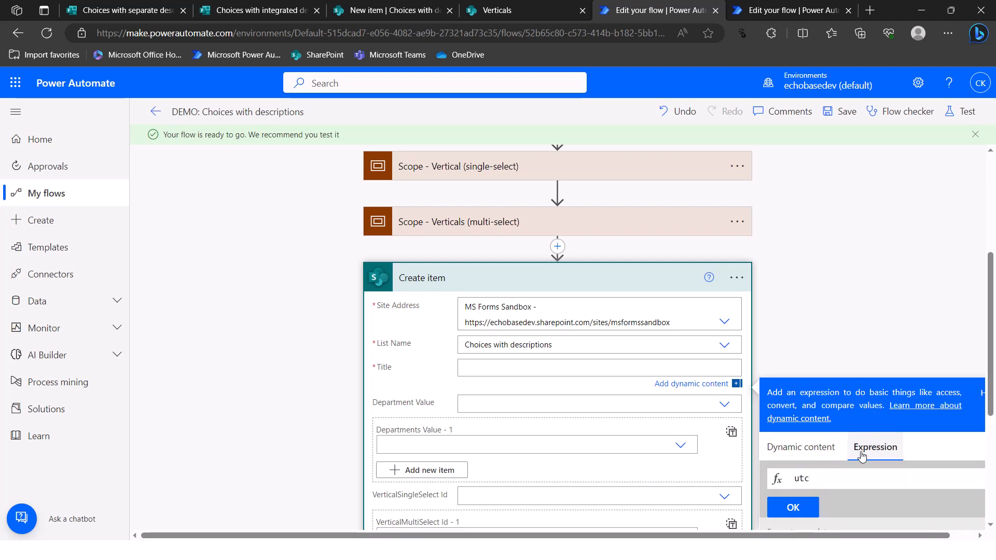
pyautogui.write('now()')
pyautogui.click(794, 508)
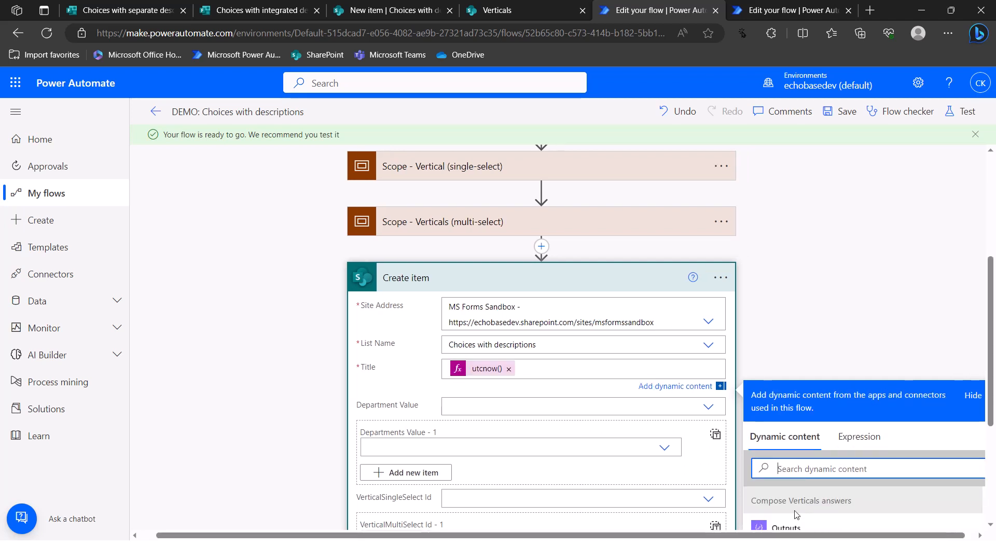
# - Set the Create item action's Department Value to a custom value holding the Outputs of Compose Department value
pyautogui.click(508, 407)
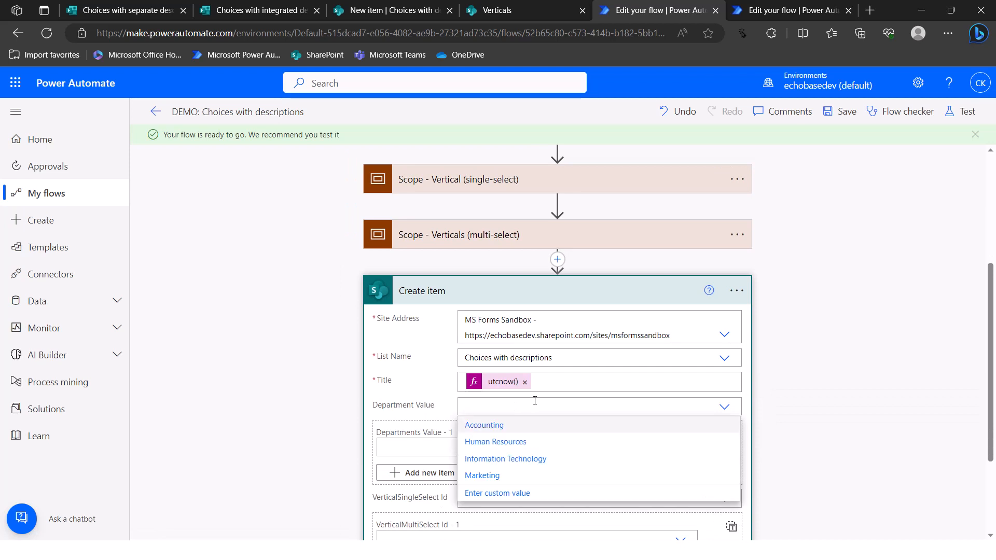
pyautogui.click(491, 493)
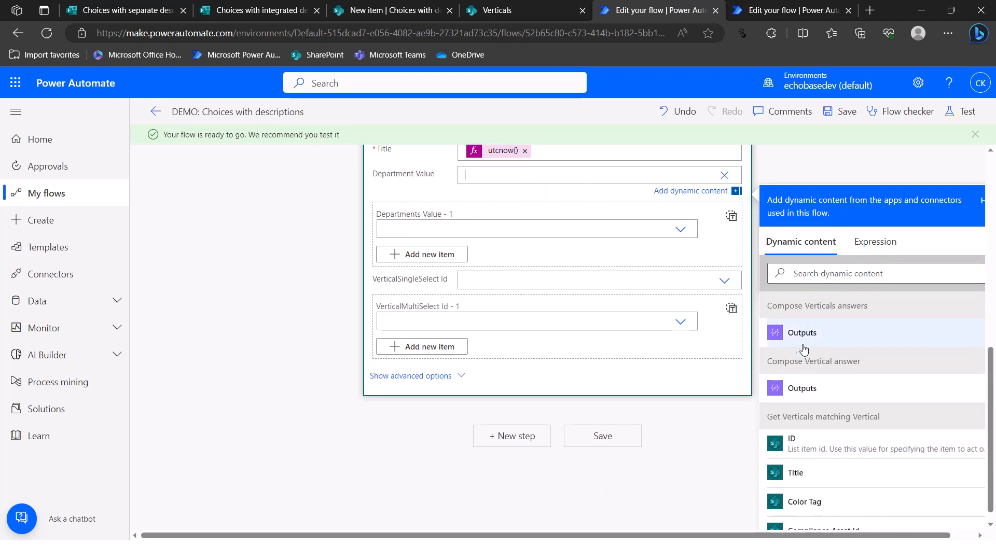
pyautogui.click(833, 269)
pyautogui.write('output')
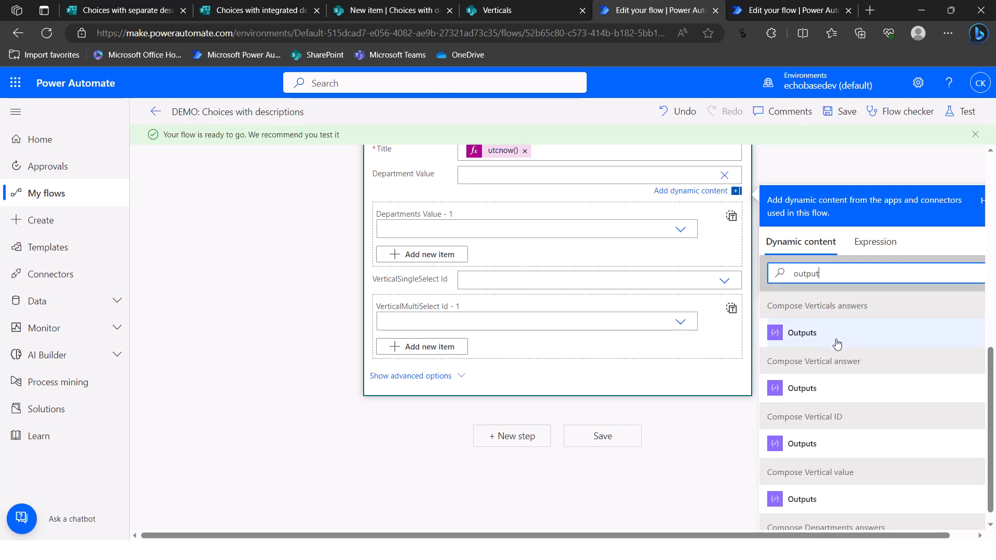
pyautogui.scroll(-2, 805, 435)
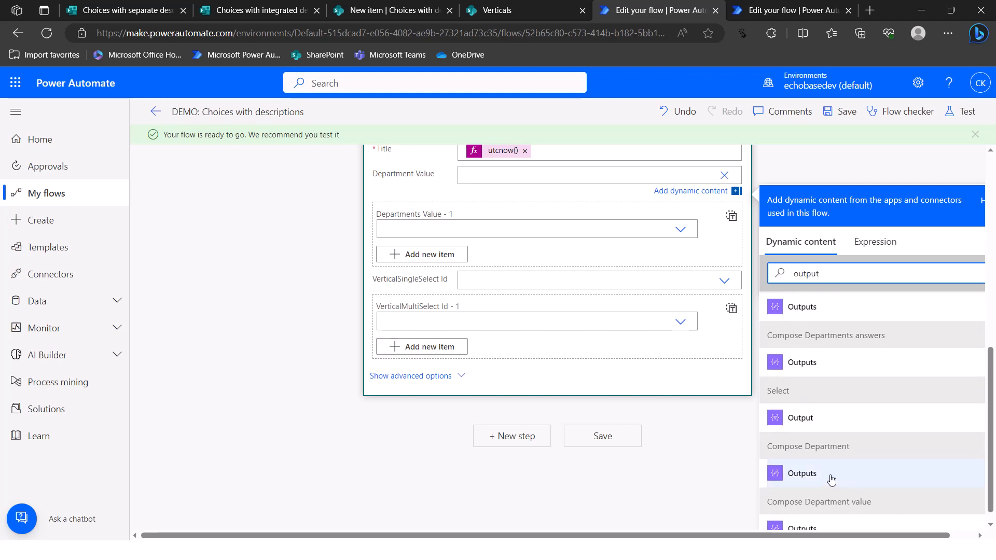
pyautogui.scroll(-1, 804, 488)
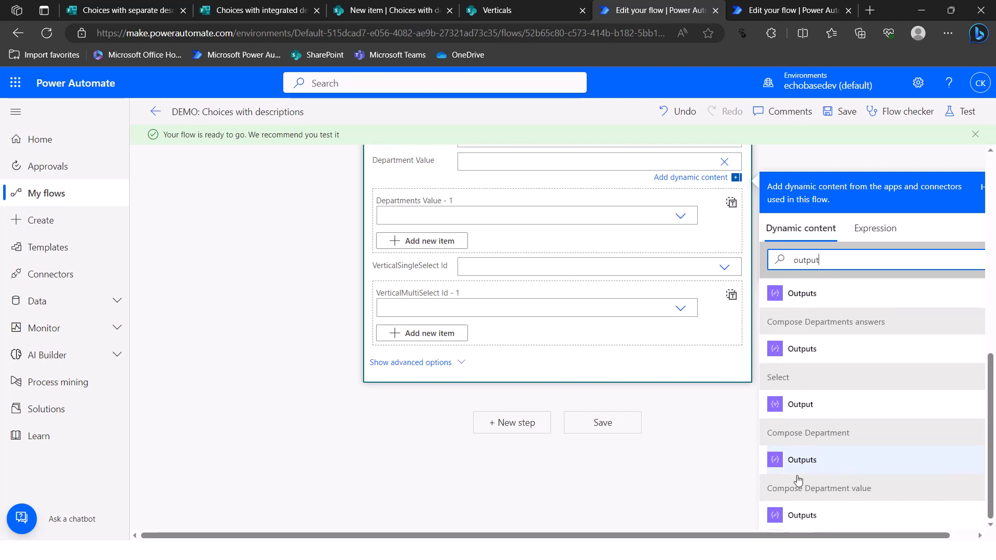
pyautogui.click(801, 516)
pyautogui.scroll(2, 596, 329)
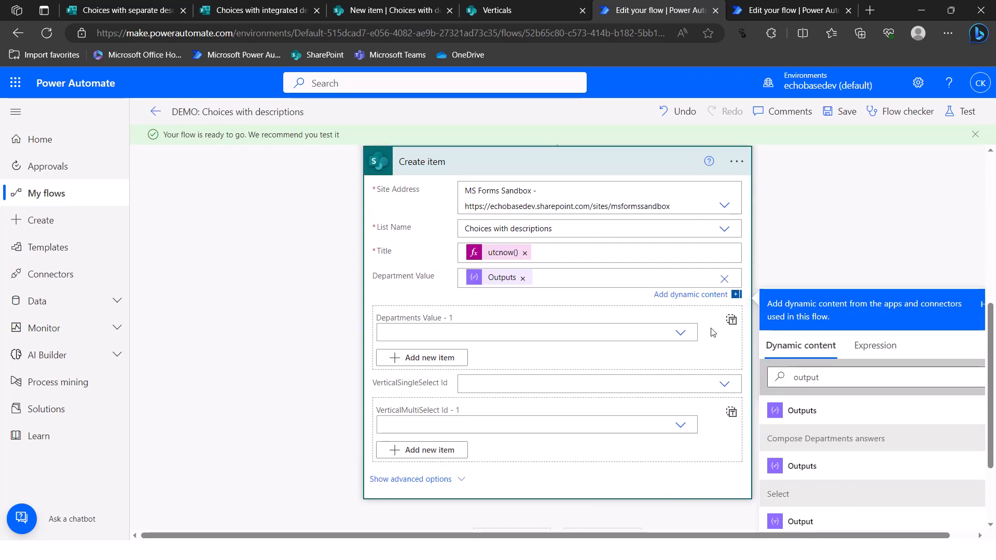
# - Choose Accounting and Human Resources as sample entries for Departments Value 1 and 2 in the Create item action
pyautogui.click(449, 331)
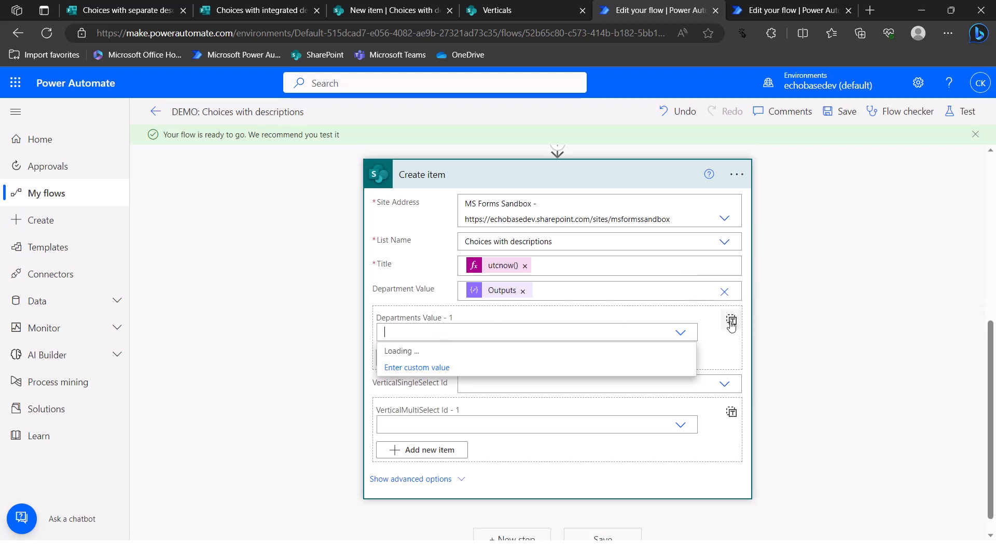
pyautogui.click(732, 320)
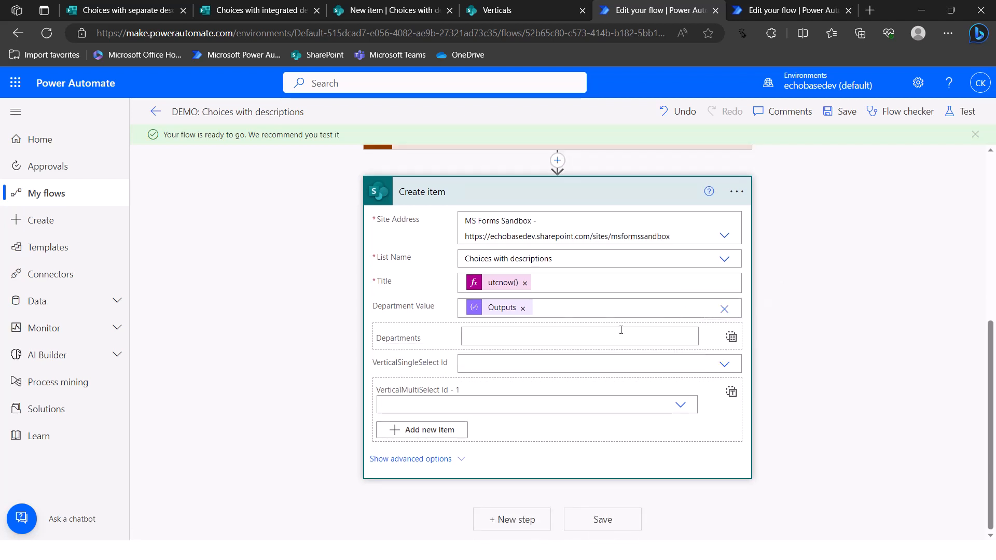
pyautogui.click(732, 338)
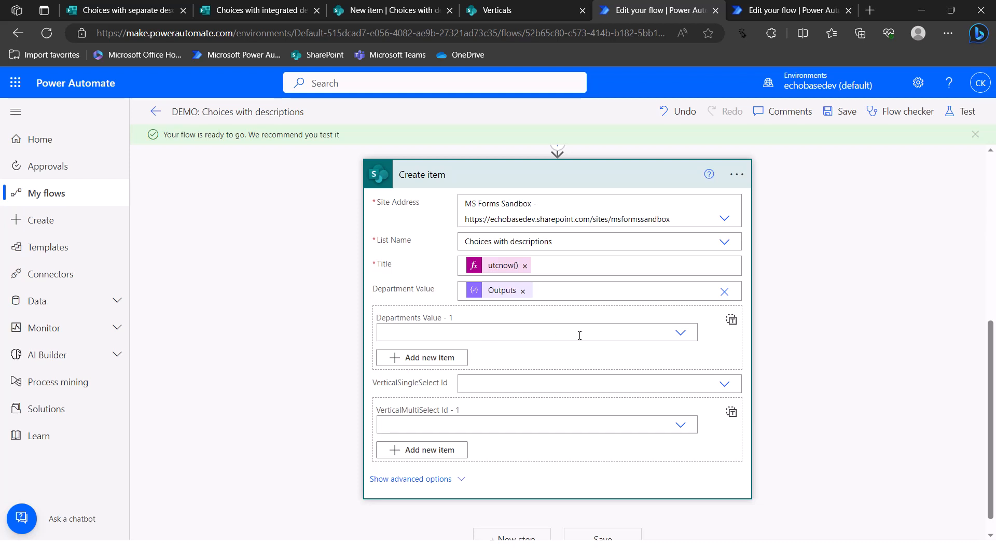
pyautogui.click(633, 334)
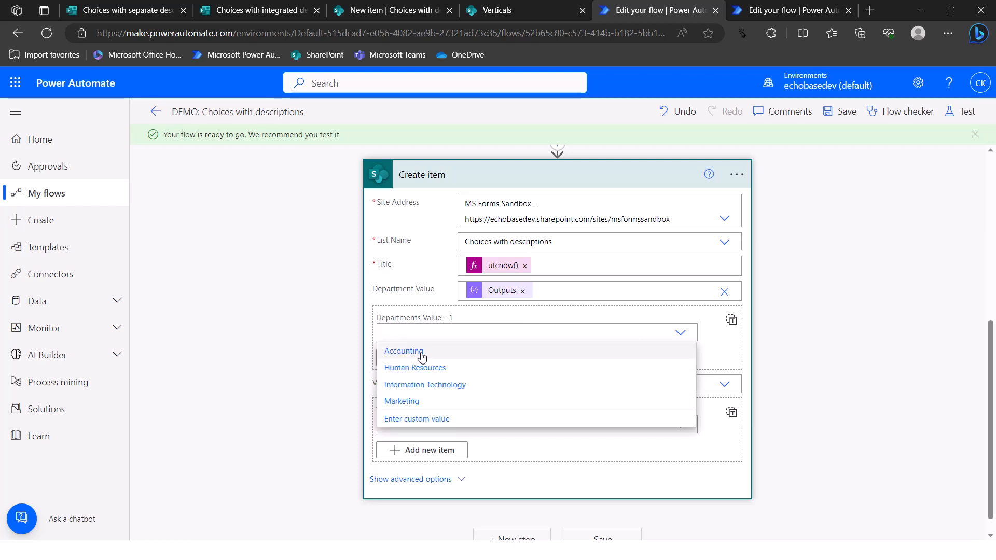
pyautogui.click(413, 353)
pyautogui.click(432, 357)
pyautogui.click(423, 366)
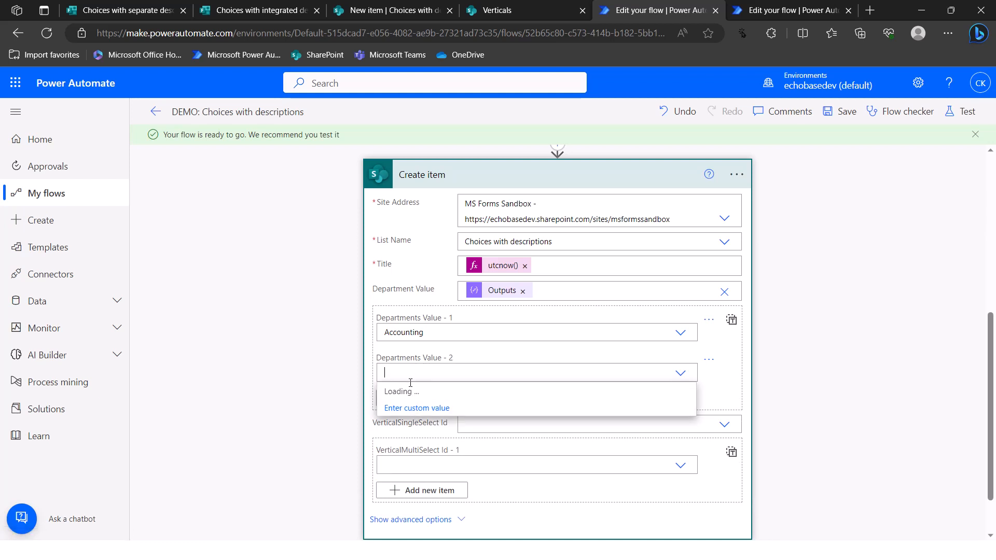
pyautogui.click(416, 408)
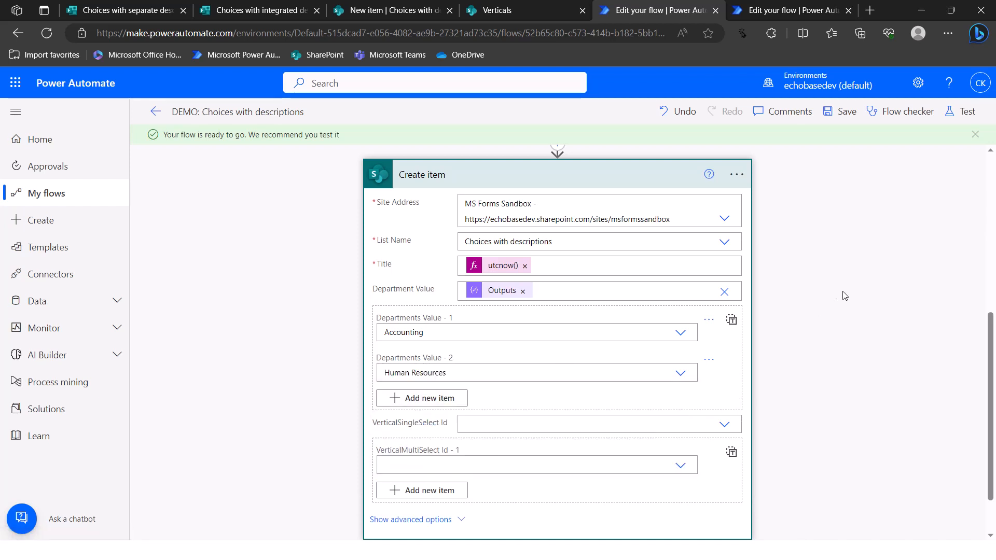
# - Switch the Create item action's Departments field to entire-array input and clear the sample JSON array from it
pyautogui.click(731, 322)
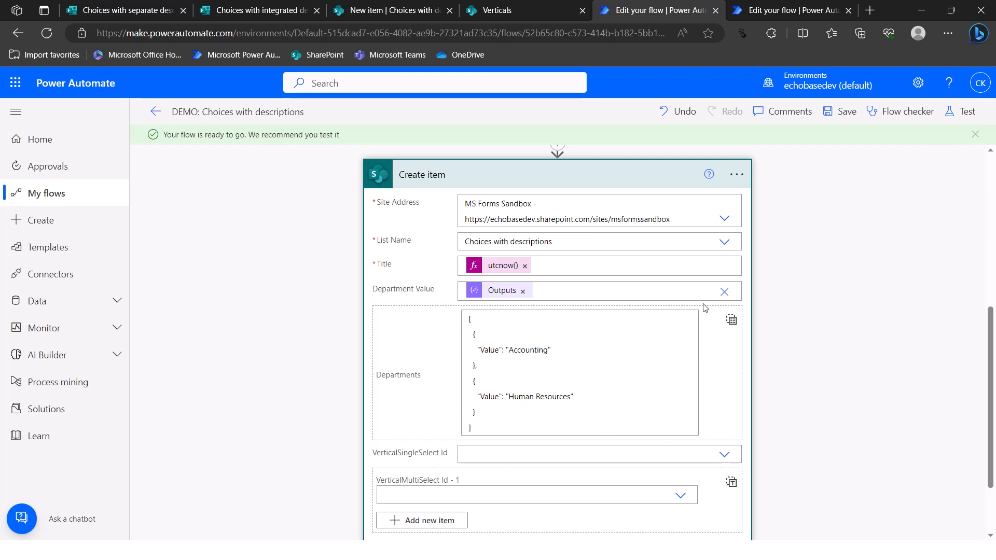
pyautogui.moveTo(492, 424); pyautogui.dragTo(458, 259)
pyautogui.press('BackSpace')
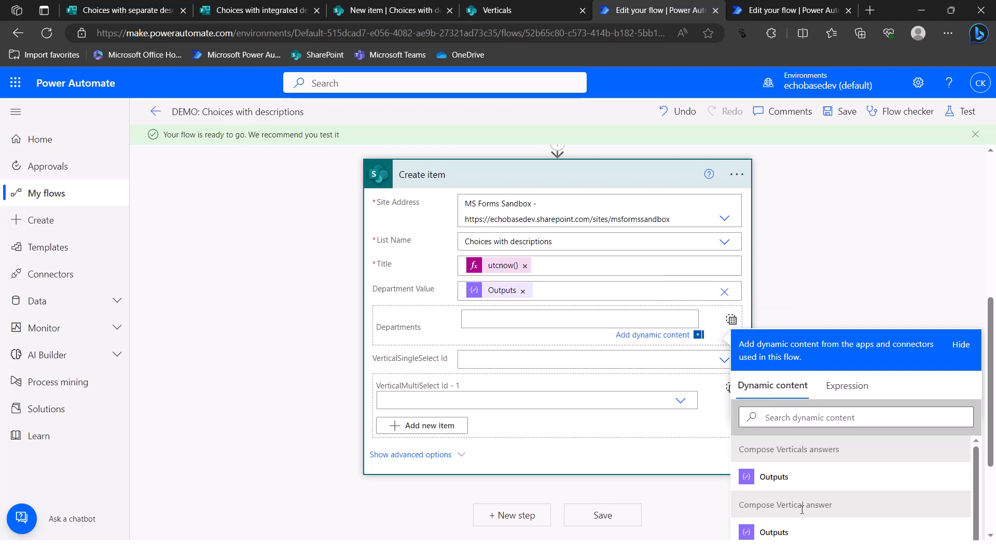
# - Search the dynamic content for outputs and insert the Select action's Output into the Departments field
pyautogui.click(800, 421)
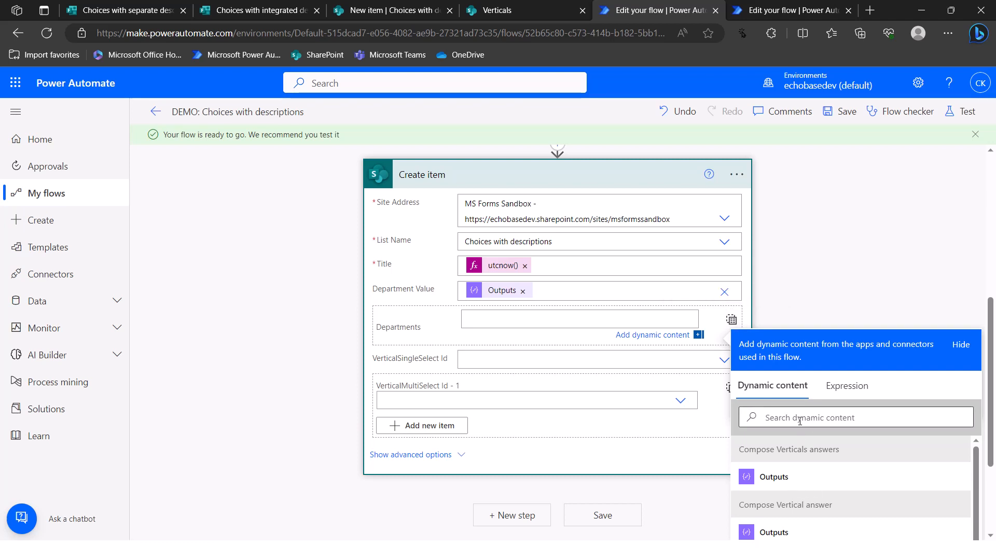
pyautogui.write('out')
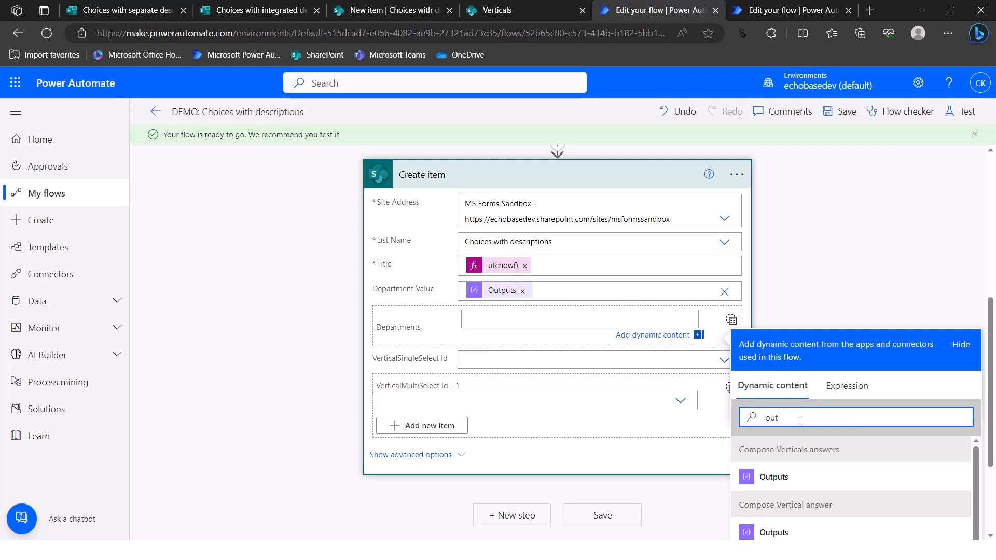
pyautogui.write('puts')
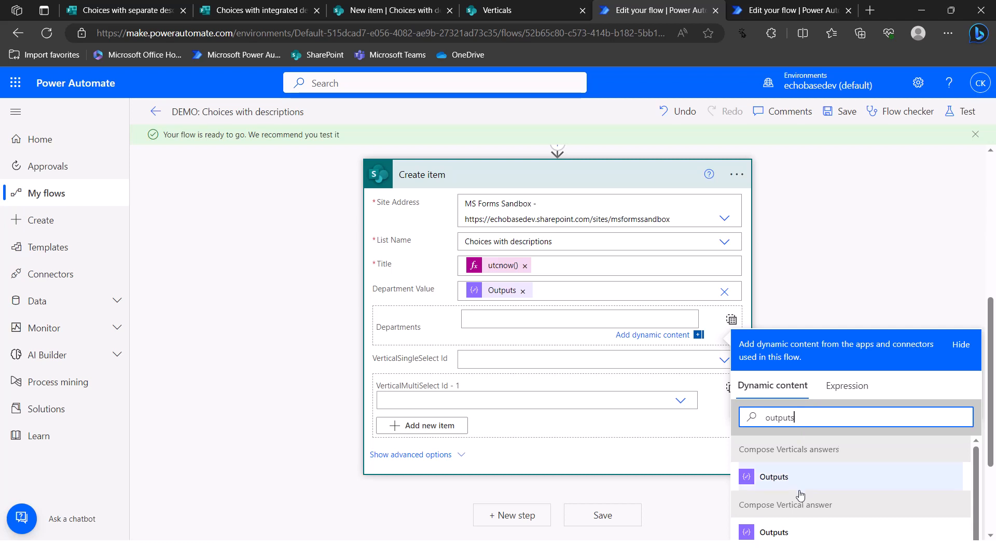
pyautogui.scroll(-3, 800, 498)
pyautogui.scroll(-5, 800, 498)
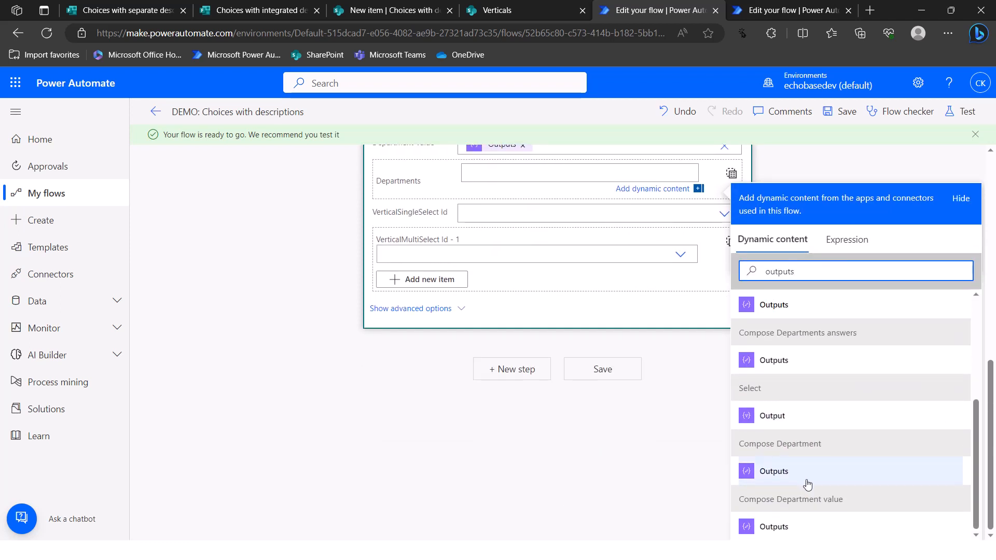
pyautogui.click(772, 416)
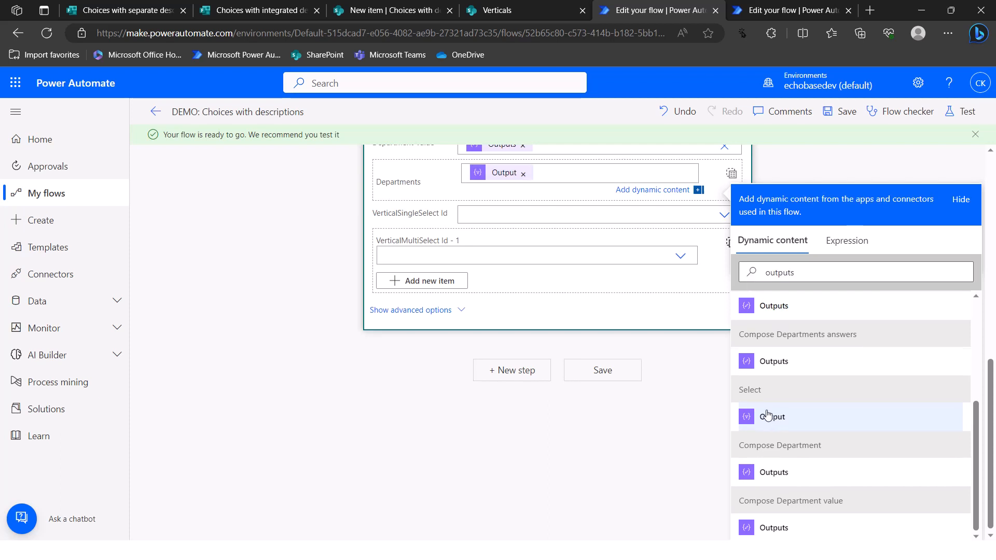
# - Rename the Select action inside Scope - Departments (multi-select) as Select Departments values
pyautogui.scroll(4, 765, 410)
pyautogui.click(683, 417)
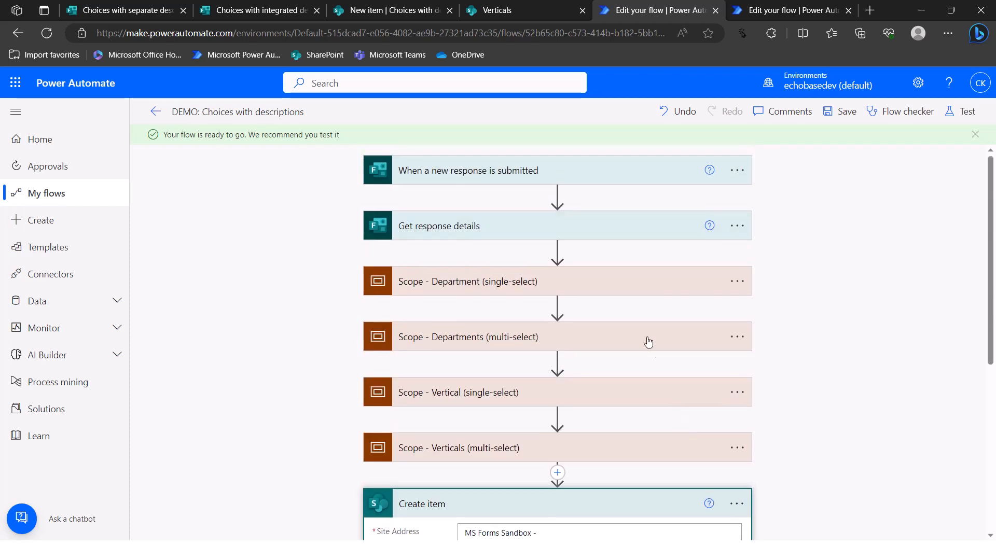
pyautogui.click(605, 340)
pyautogui.click(737, 443)
pyautogui.click(775, 396)
pyautogui.click(447, 447)
pyautogui.write('Departme')
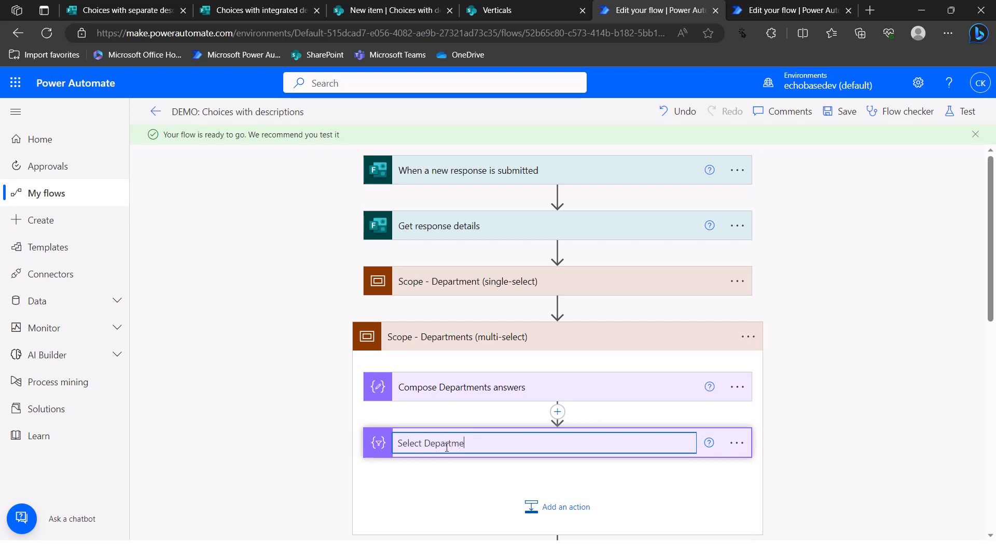
pyautogui.write('nts values')
pyautogui.press('Return')
# - Replace the Output token in Create item's Departments field with the Output of Select Departments values
pyautogui.scroll(-10, 439, 452)
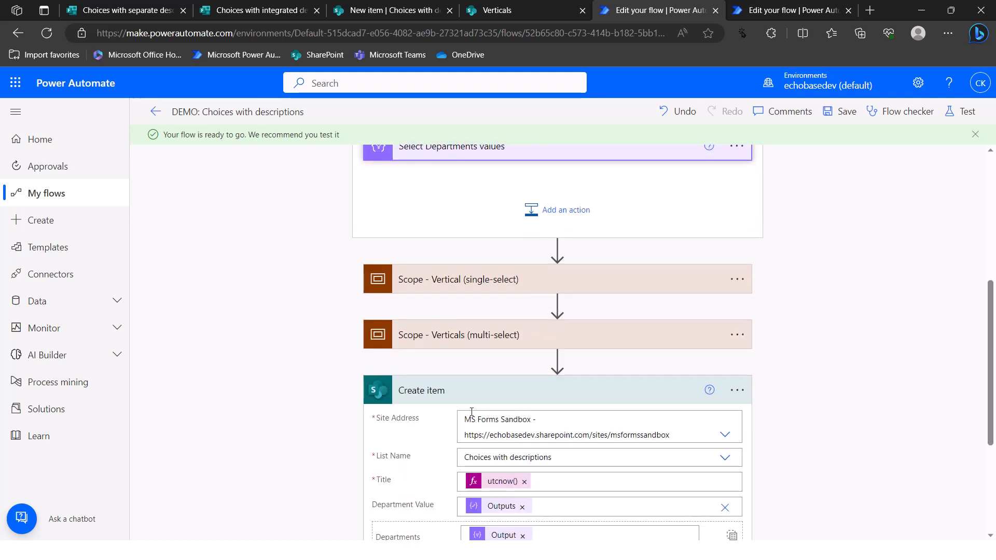
pyautogui.moveTo(507, 340)
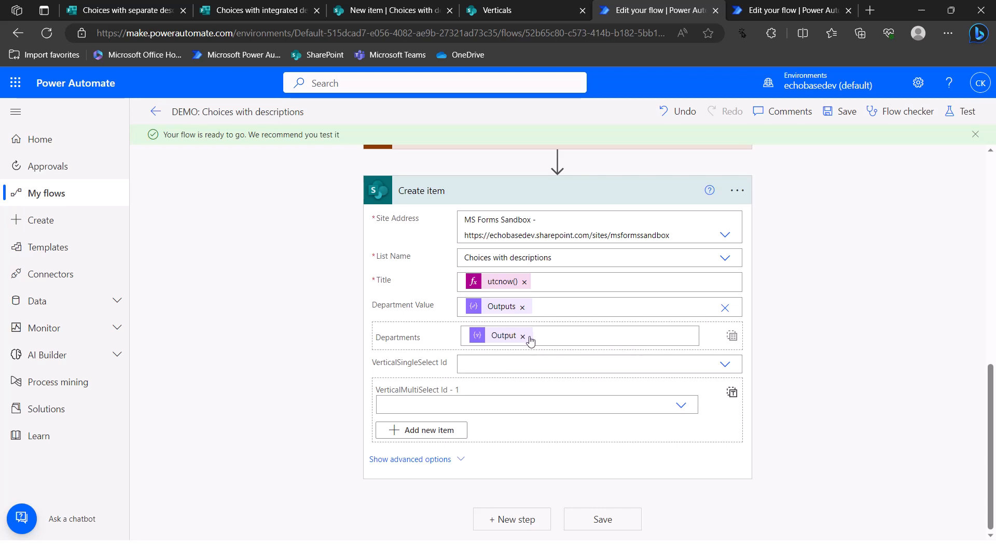
pyautogui.click(527, 339)
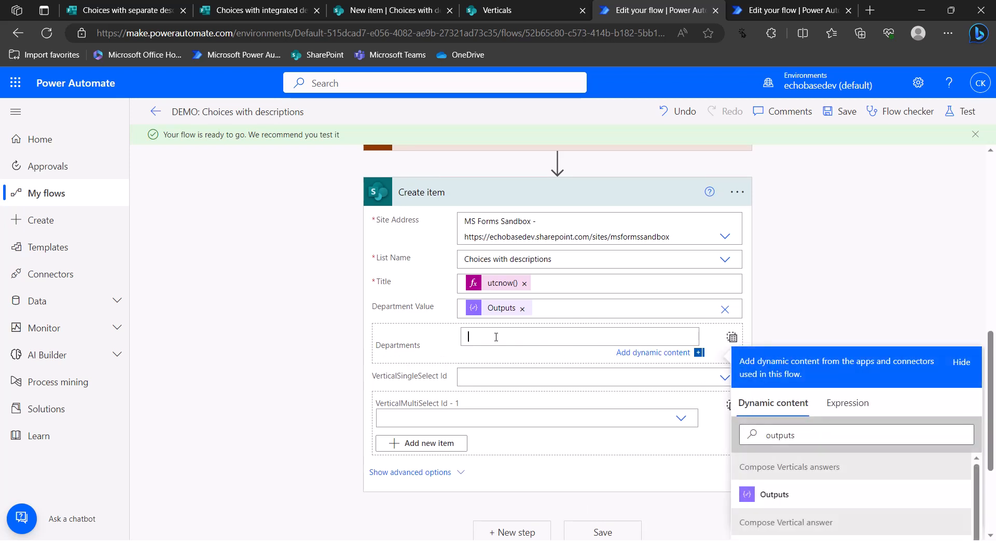
pyautogui.scroll(-2, 837, 498)
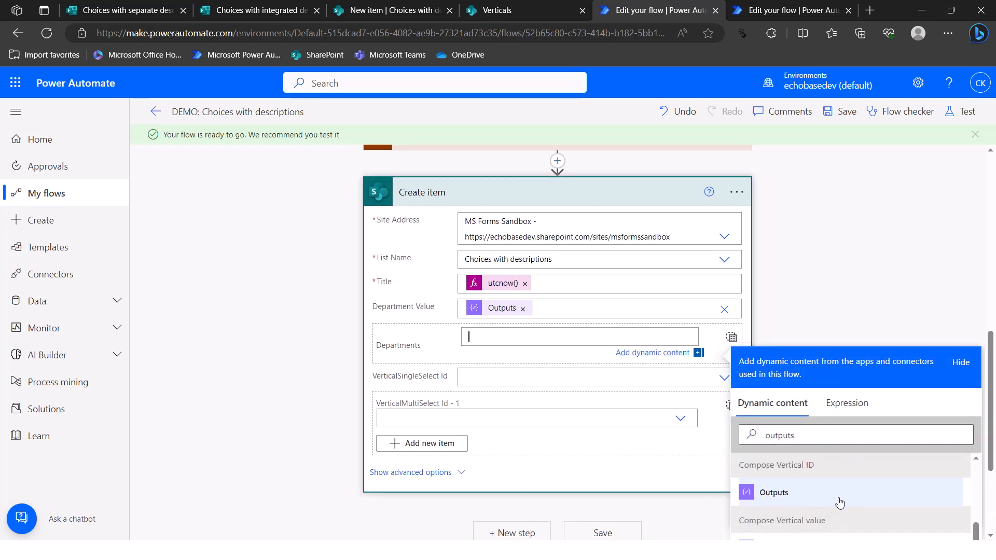
pyautogui.scroll(-3, 821, 512)
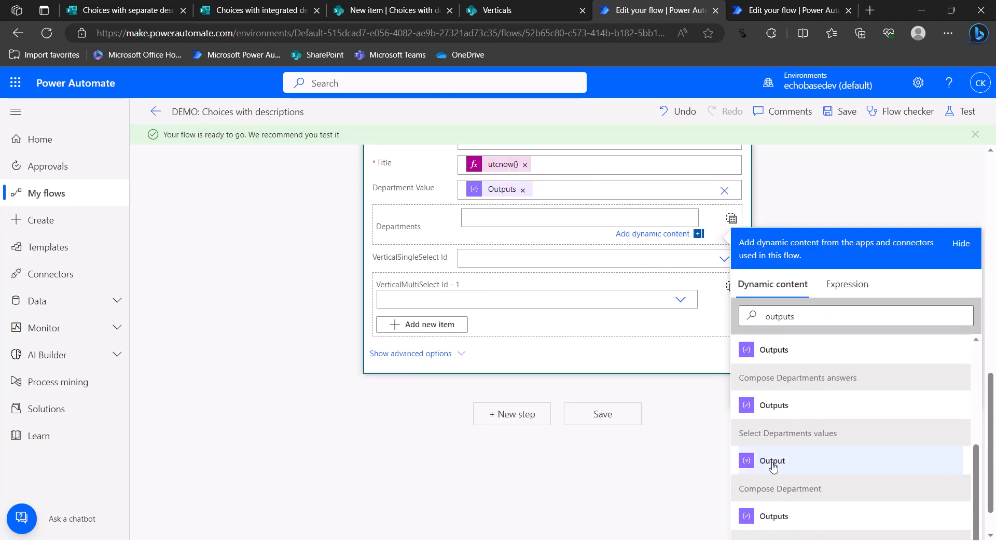
pyautogui.click(773, 461)
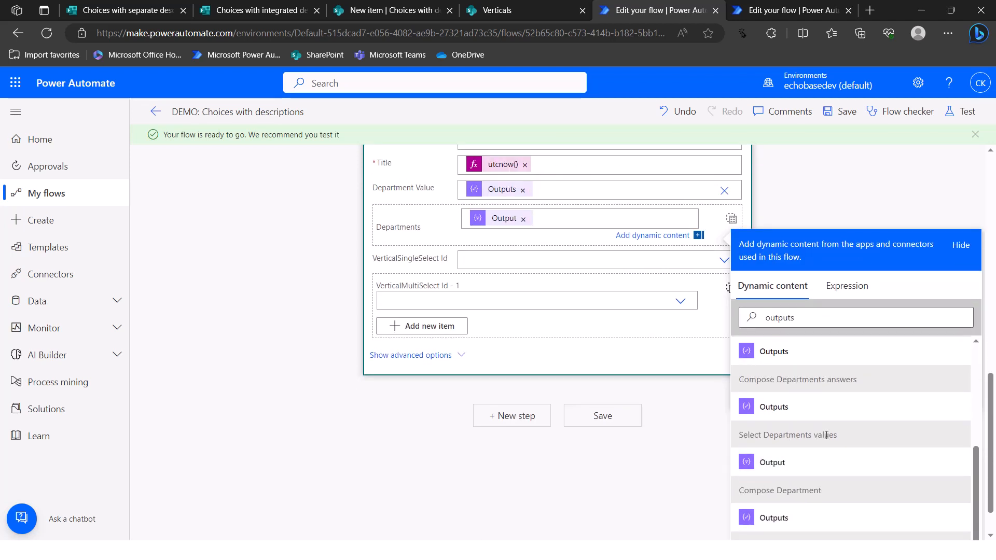
# - Set VerticalSingleSelect Id to a custom value holding the Outputs of Compose Vertical ID, and save the flow
pyautogui.click(466, 260)
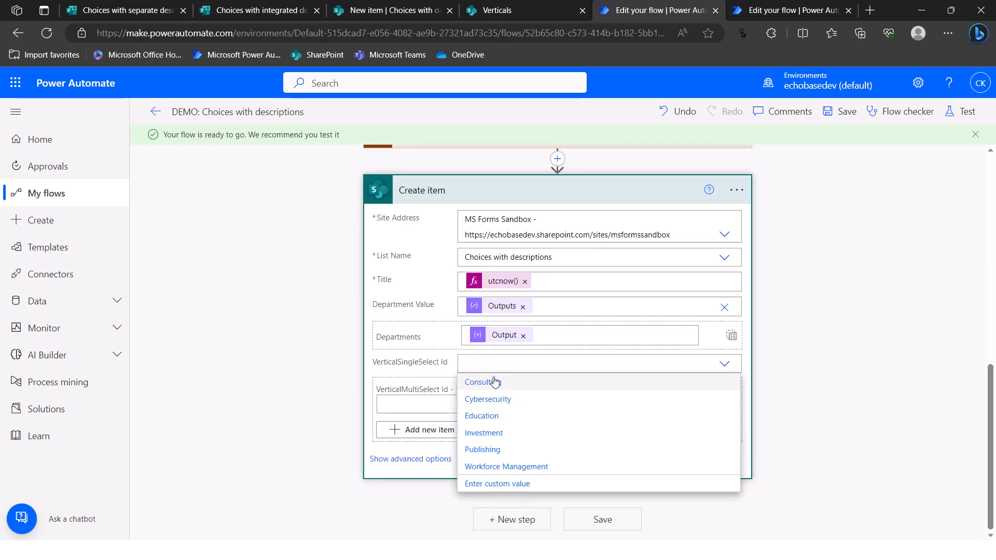
pyautogui.click(493, 484)
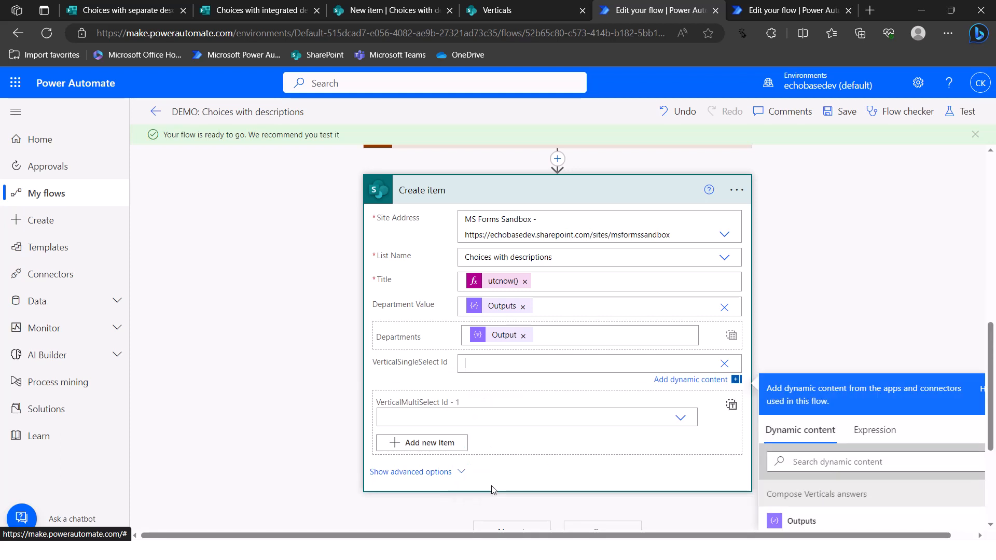
pyautogui.scroll(-3, 855, 474)
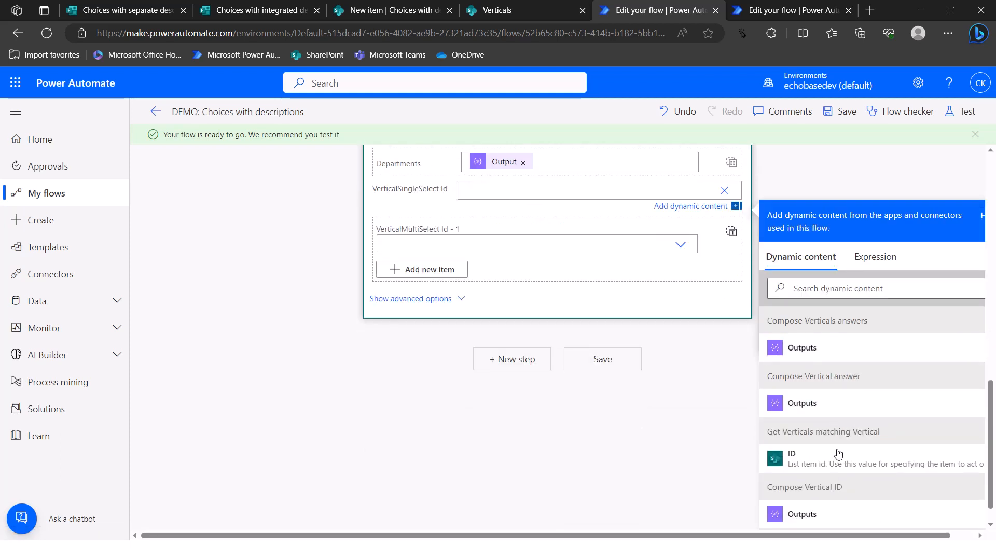
pyautogui.click(799, 517)
pyautogui.scroll(3, 639, 334)
pyautogui.click(841, 112)
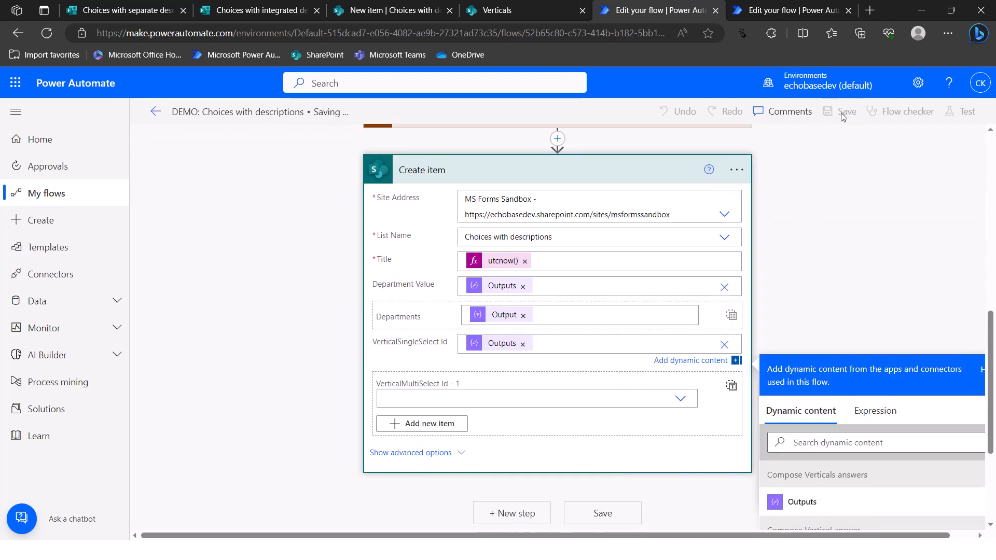
# - Switch to the Choices with integrated descriptions form in Microsoft Forms and open its preview
pyautogui.click(275, 8)
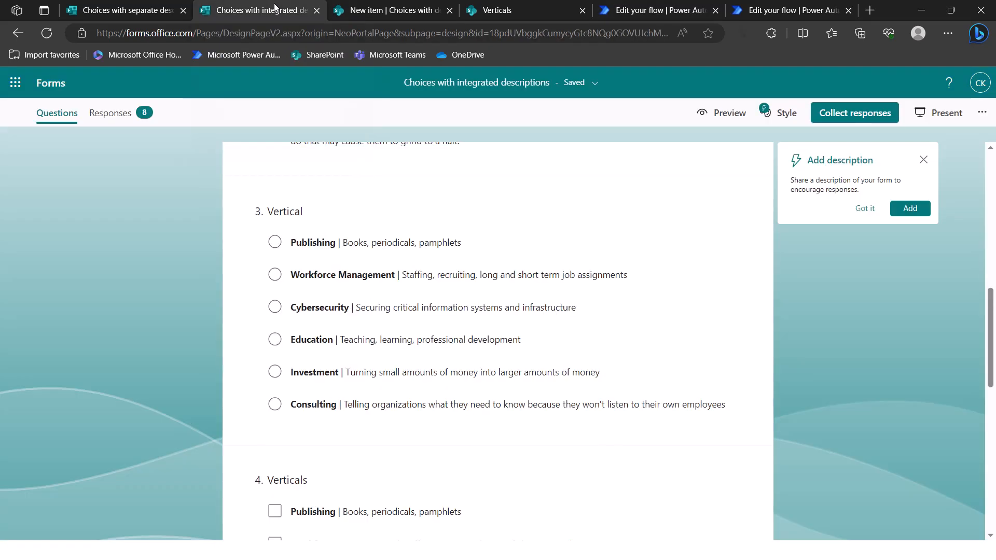
pyautogui.scroll(11, 313, 356)
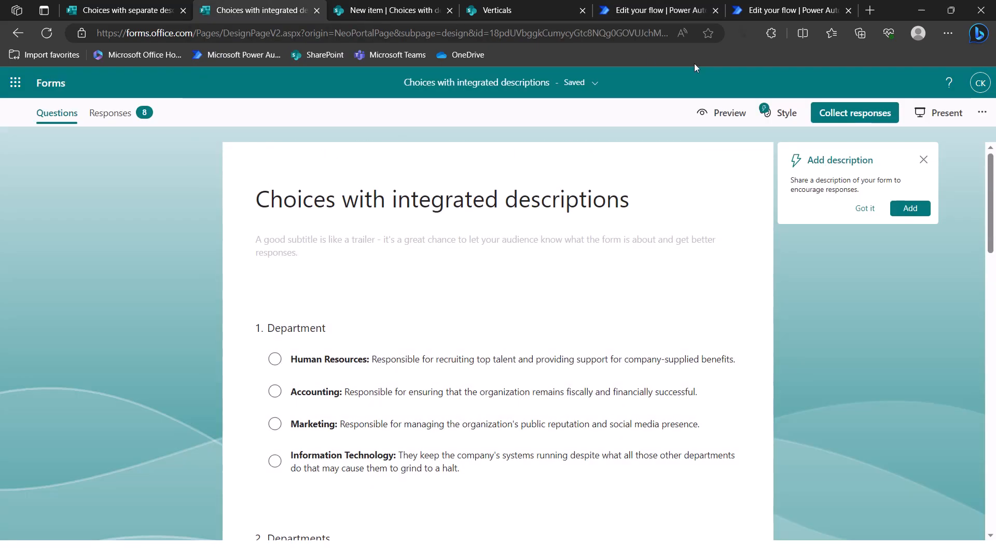
pyautogui.click(734, 119)
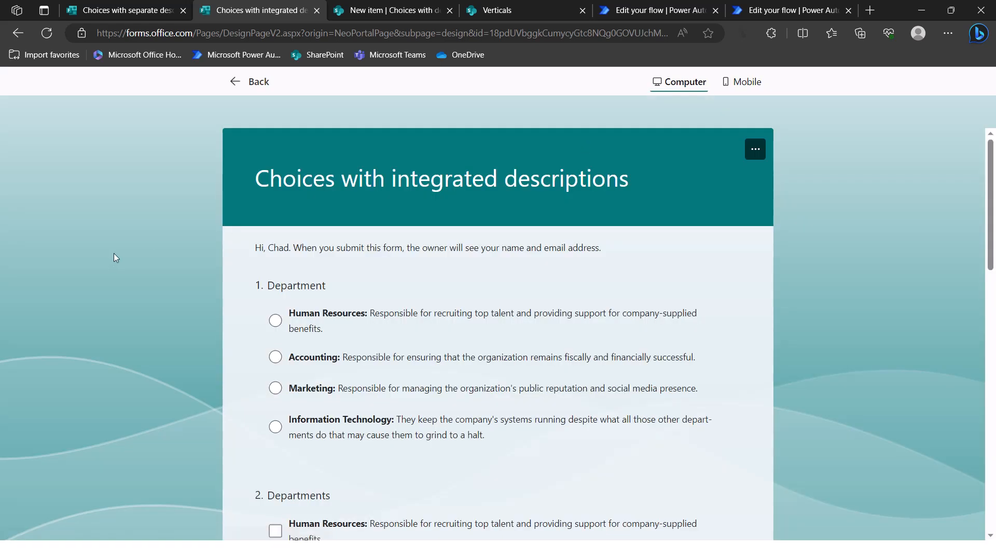
# - Answer the form's Department question with Human Resources and its Departments question with Accounting and Marketing
pyautogui.click(276, 320)
pyautogui.scroll(-3, 290, 371)
pyautogui.scroll(-2, 280, 347)
pyautogui.click(276, 317)
pyautogui.click(275, 347)
pyautogui.scroll(-2, 294, 381)
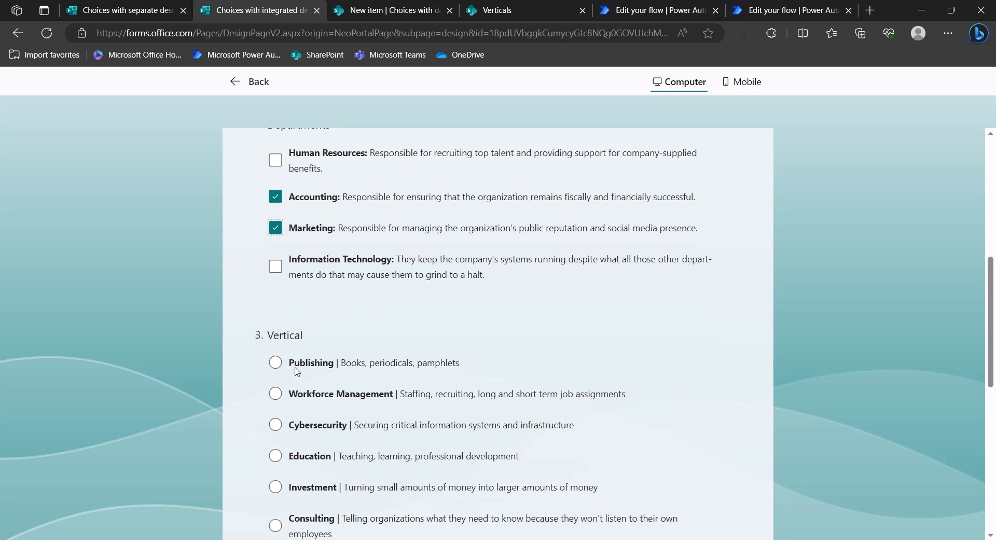
# - Answer the form's Vertical question with Education and submit the response, leaving Verticals blank
pyautogui.click(275, 456)
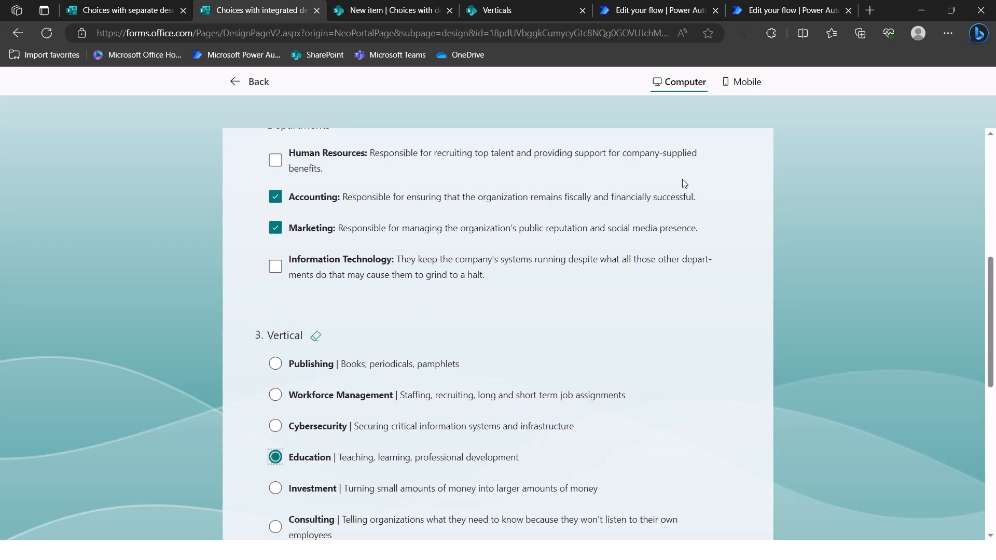
pyautogui.scroll(-7, 462, 367)
pyautogui.click(271, 492)
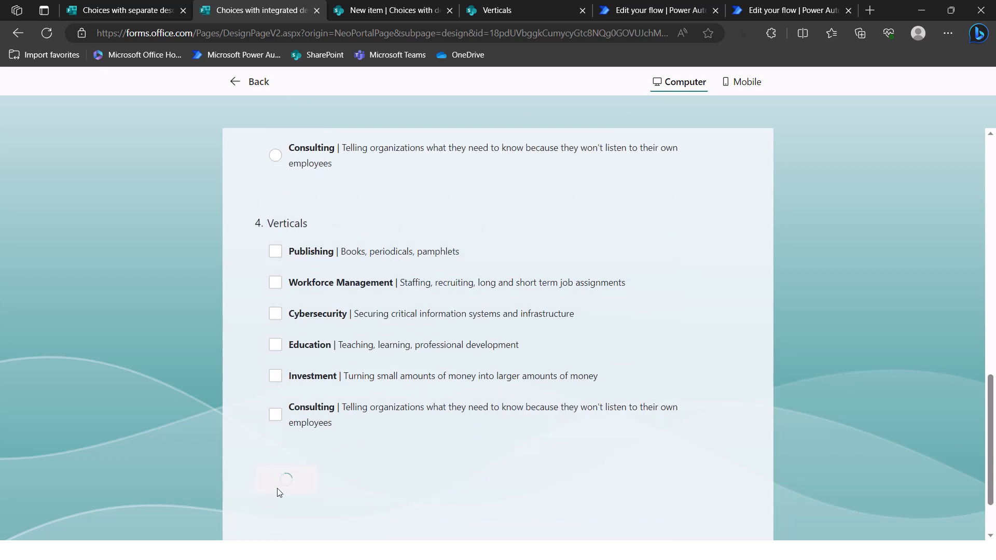
# - Switch to Power Automate, leave the flow editor, and open the latest run of DEMO: Choices with descriptions
pyautogui.click(649, 9)
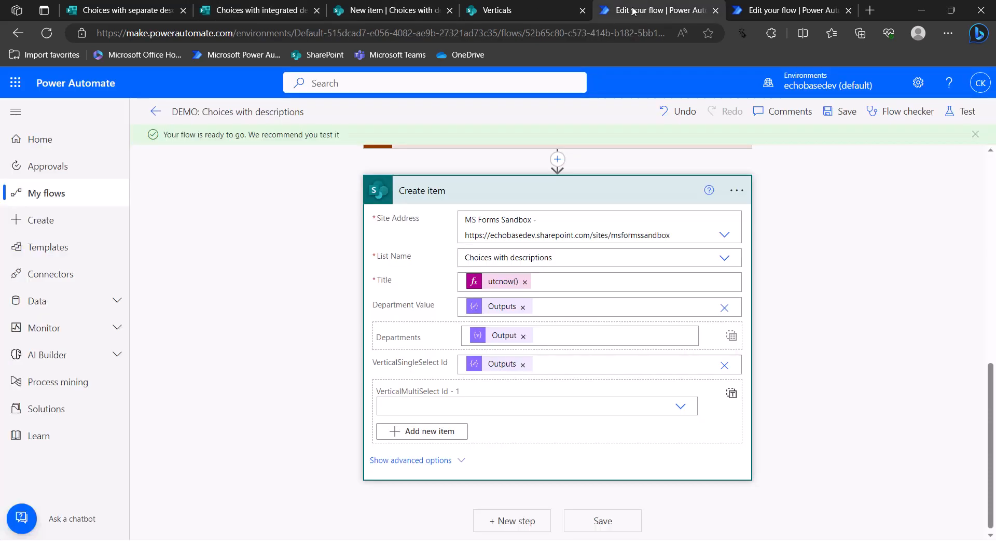
pyautogui.click(156, 111)
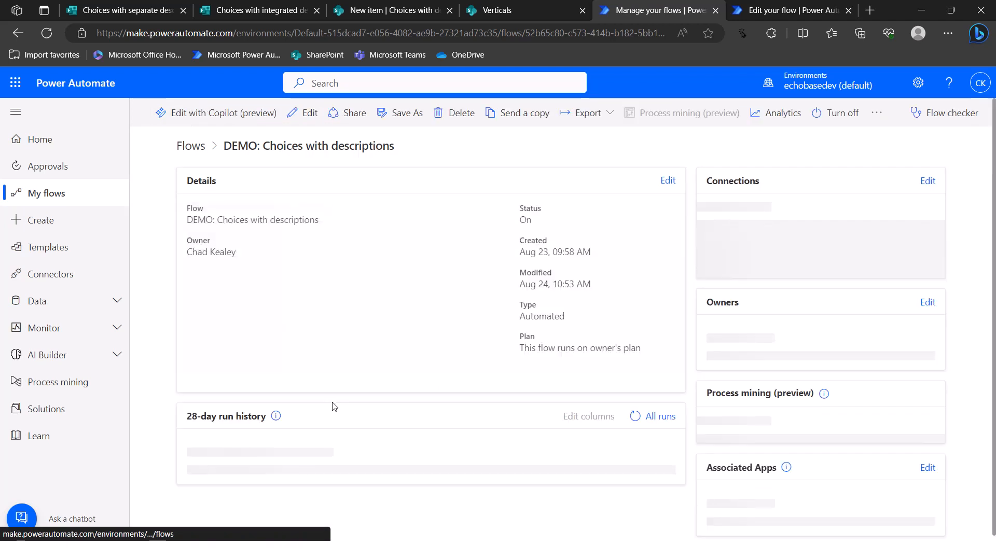
pyautogui.scroll(-3, 357, 383)
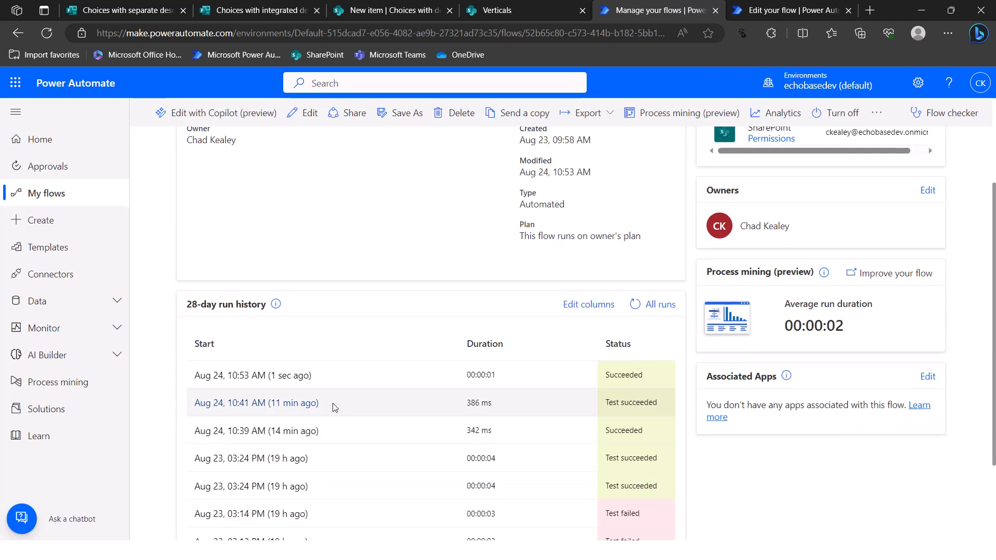
pyautogui.click(262, 378)
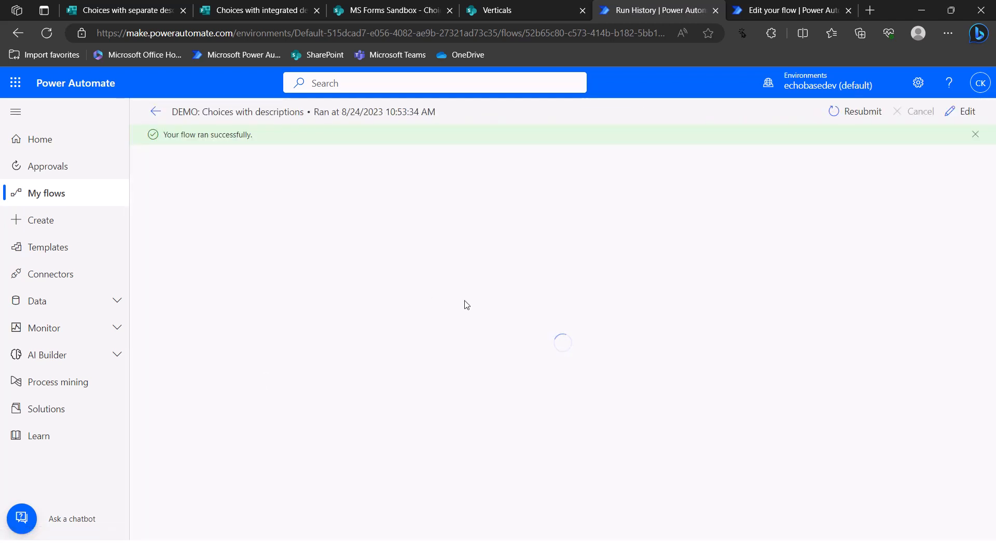
# - Switch to the Choices with descriptions list in SharePoint and cancel the empty new item form to check the created item
pyautogui.click(387, 9)
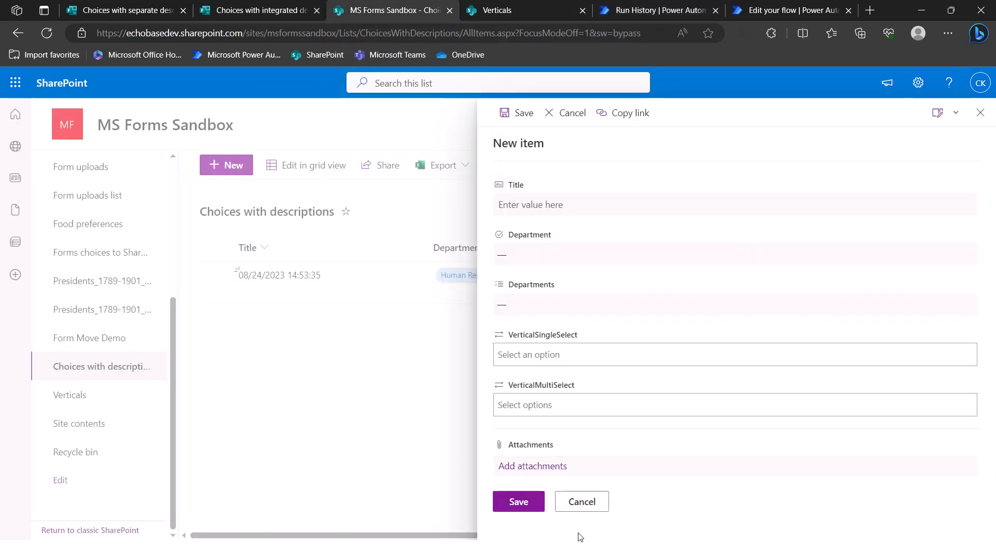
pyautogui.click(581, 502)
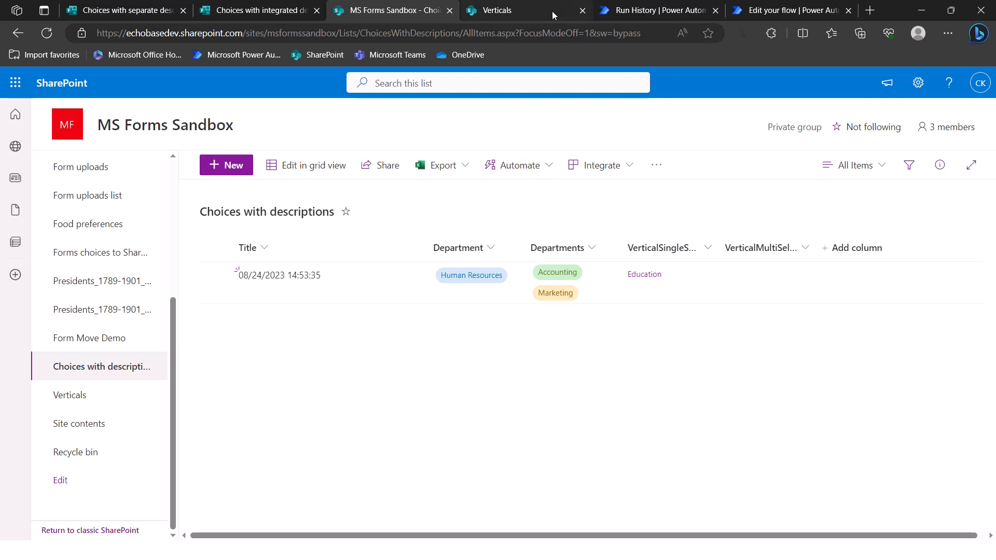
pyautogui.moveTo(552, 11)
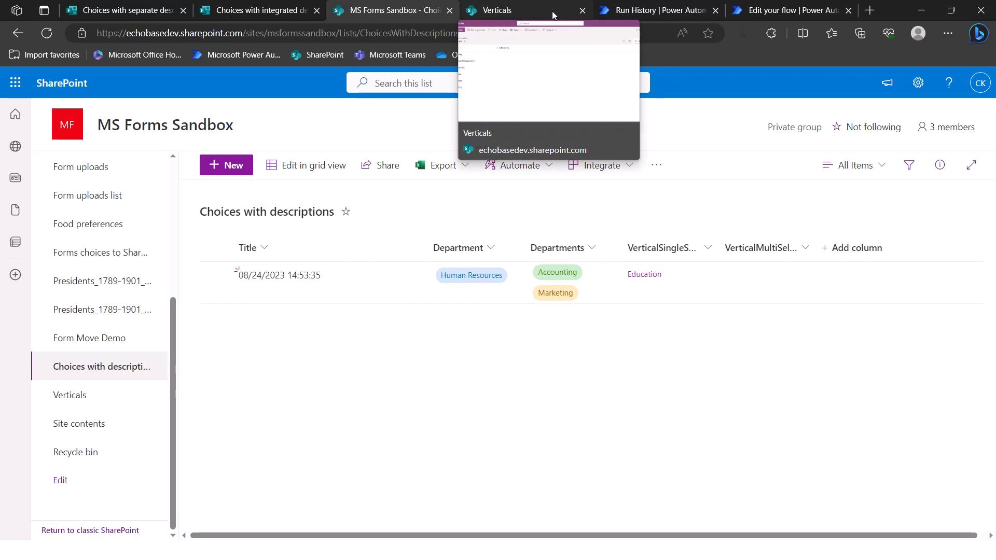
# - Return to the flow run and examine Compose Vertical answer and Compose Vertical value inside Scope - Vertical (single-select)
pyautogui.click(667, 11)
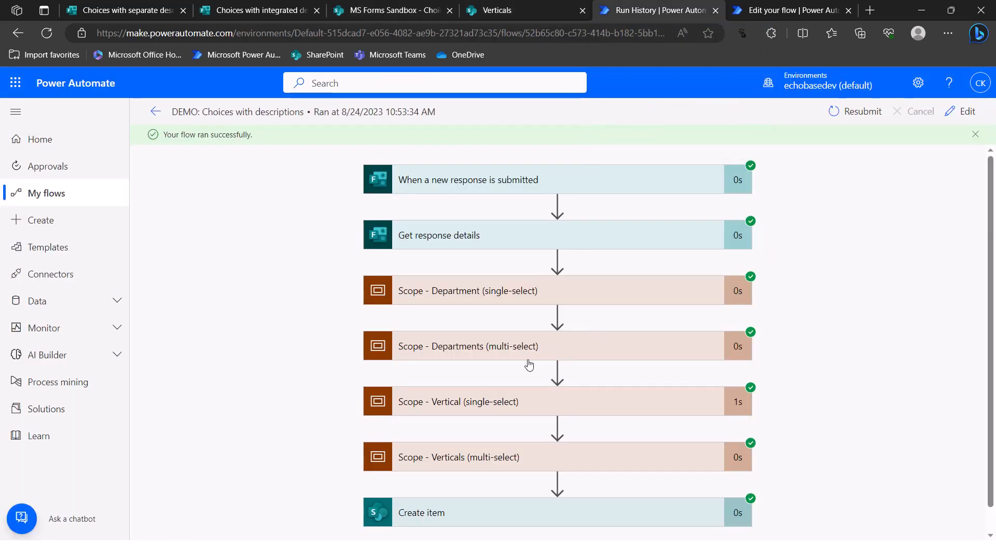
pyautogui.click(580, 398)
pyautogui.scroll(-4, 576, 389)
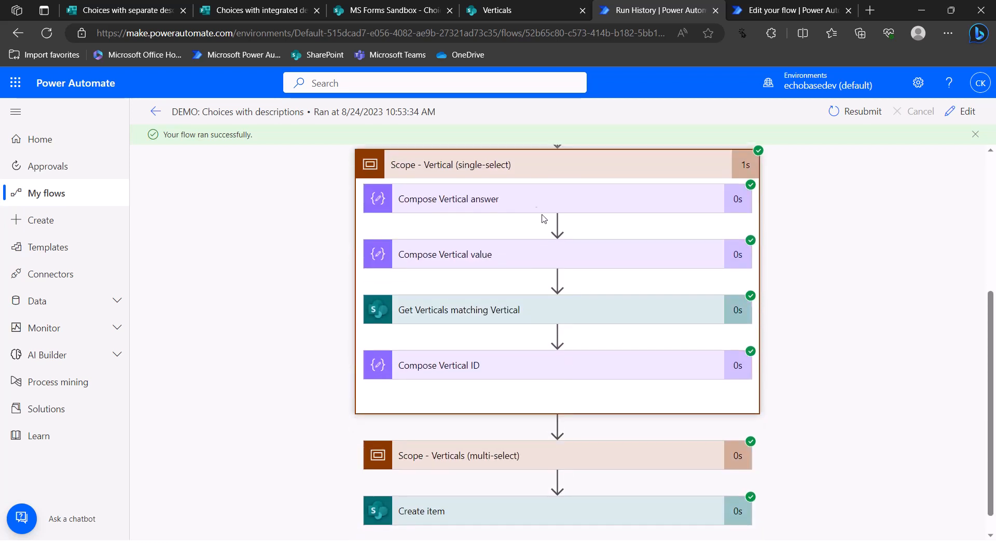
pyautogui.click(514, 204)
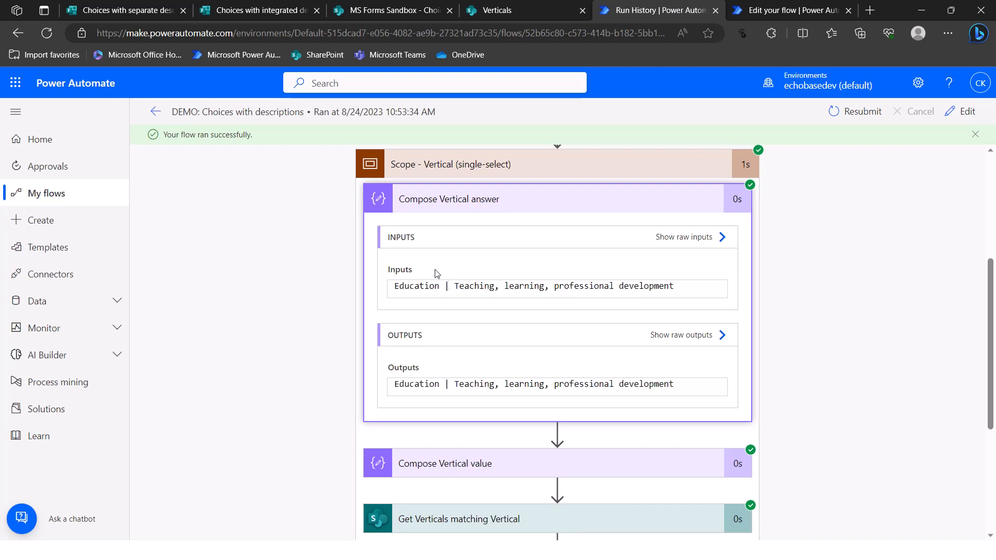
pyautogui.click(510, 463)
pyautogui.scroll(-1, 500, 365)
pyautogui.scroll(-3, 438, 471)
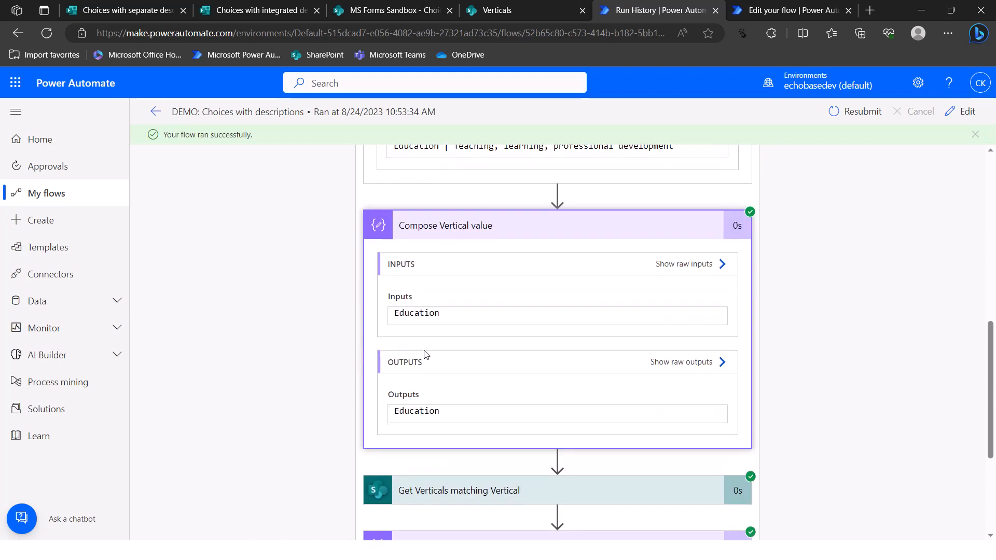
# - Examine the filter query of Get Verticals matching Vertical and the item ID in its downloaded outputs
pyautogui.scroll(-2, 483, 386)
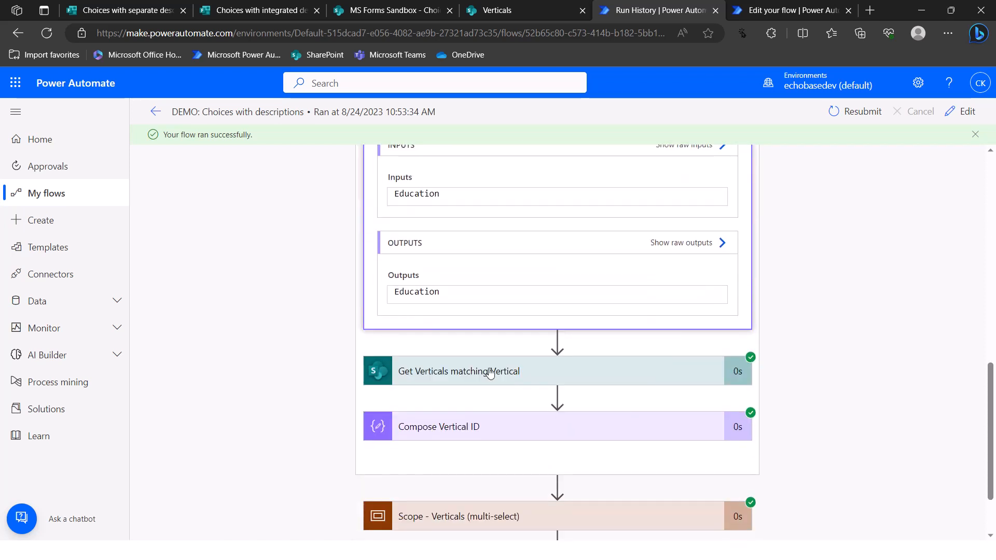
pyautogui.click(490, 372)
pyautogui.scroll(-2, 493, 371)
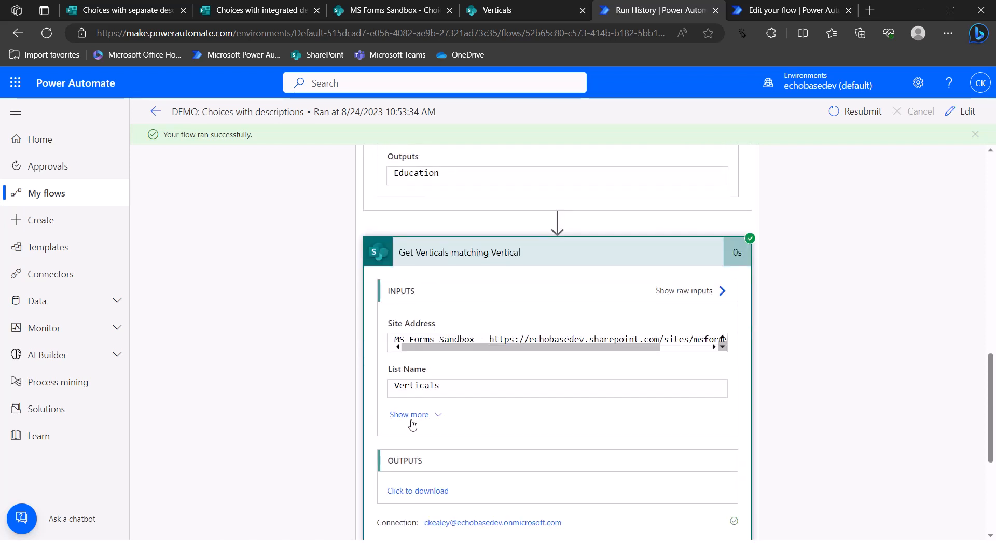
pyautogui.click(412, 418)
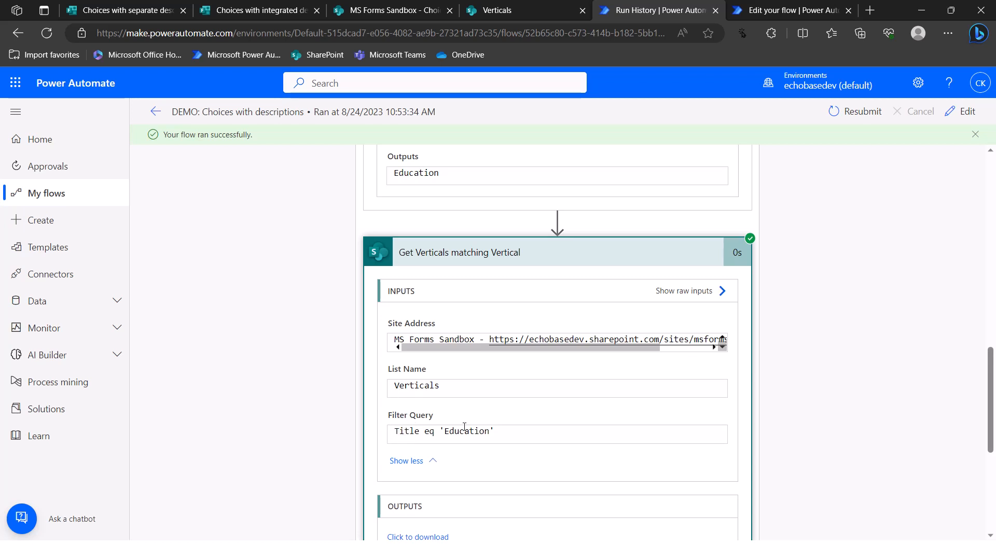
pyautogui.scroll(-5, 464, 427)
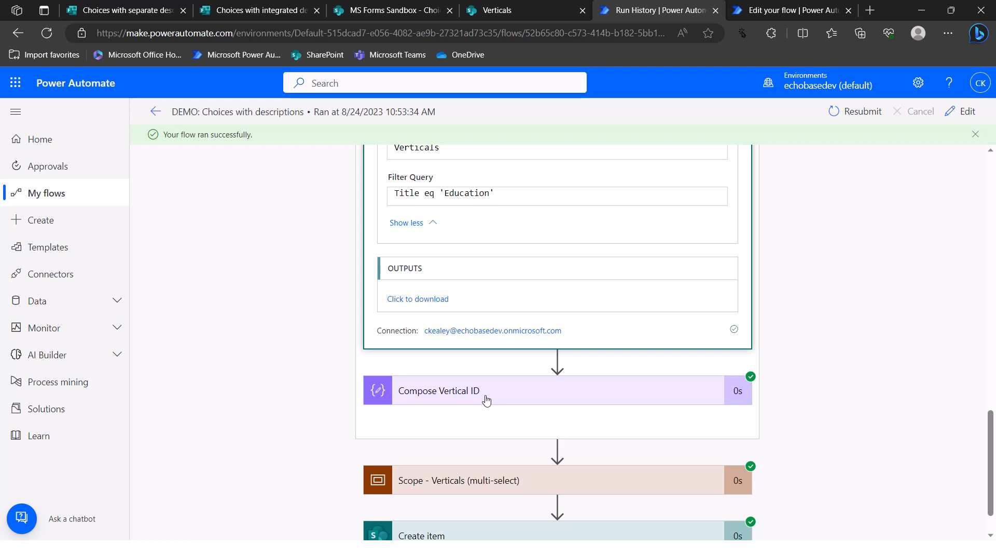
pyautogui.click(419, 299)
pyautogui.scroll(-5, 226, 285)
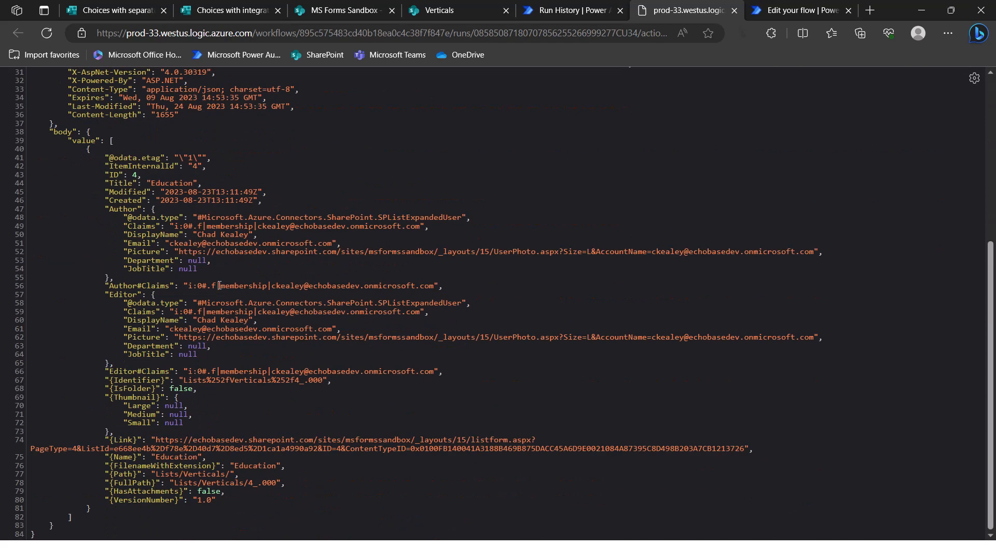
pyautogui.doubleClick(134, 175)
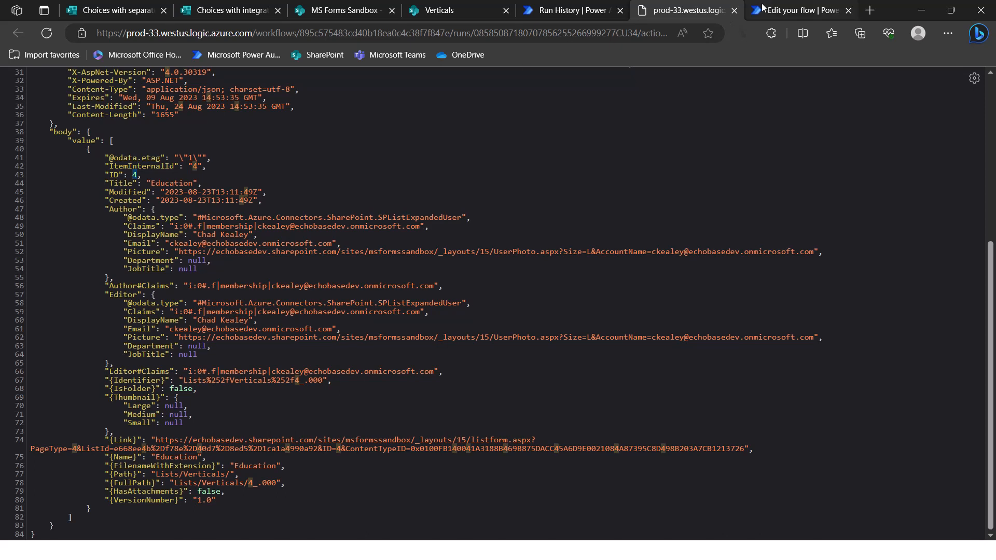
# - Return to the flow run and examine Compose Vertical ID's output and the input values passed to Create item
pyautogui.click(532, 8)
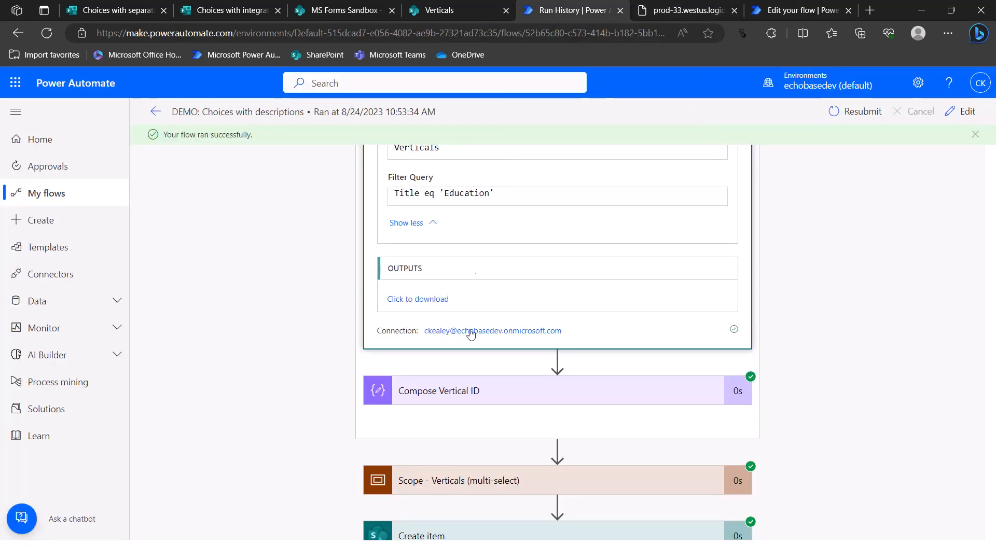
pyautogui.click(460, 393)
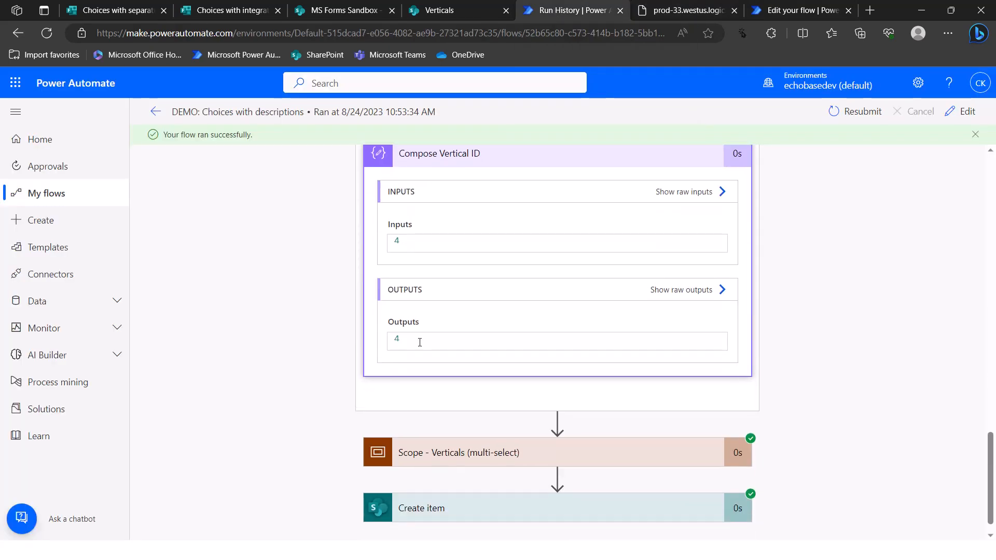
pyautogui.scroll(-1, 467, 394)
pyautogui.click(499, 485)
pyautogui.scroll(-6, 510, 373)
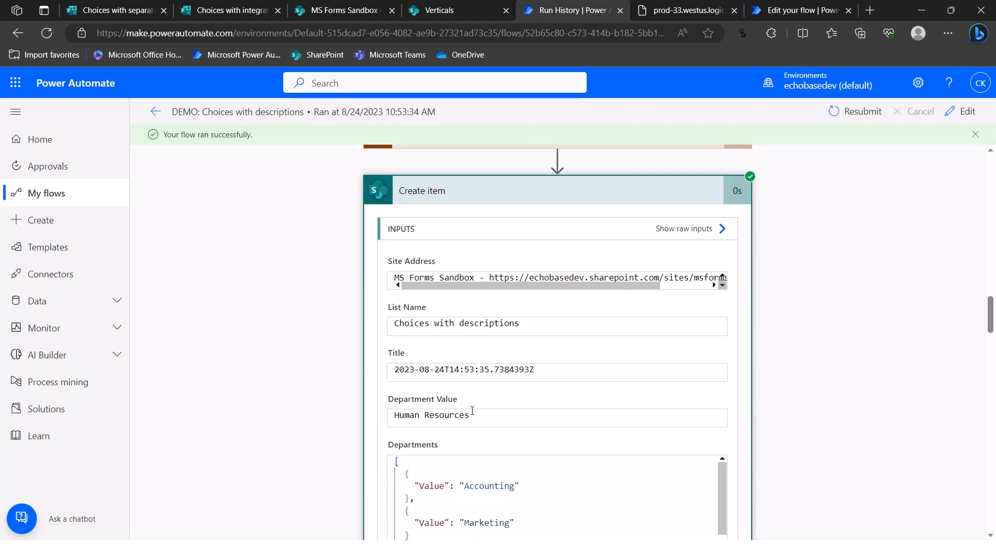
pyautogui.scroll(-4, 810, 363)
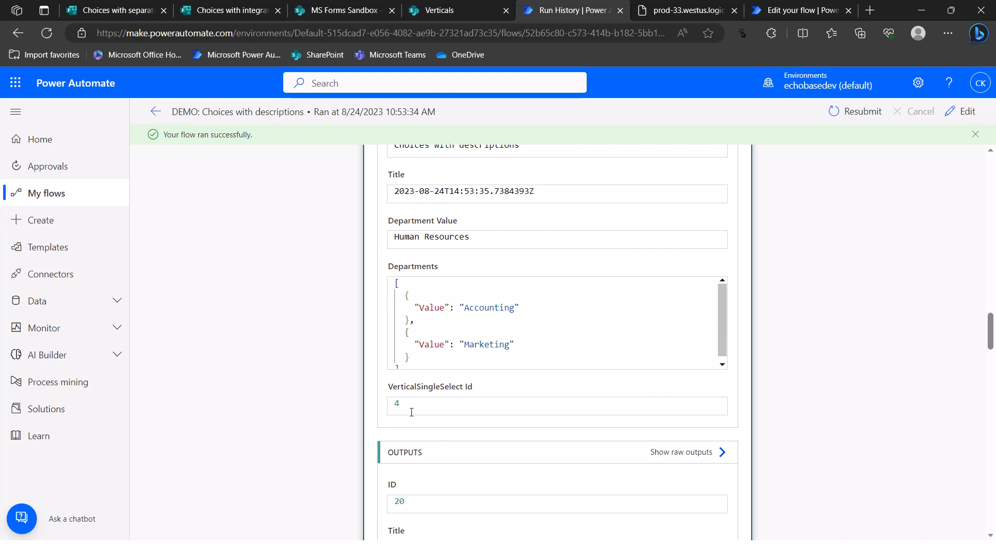